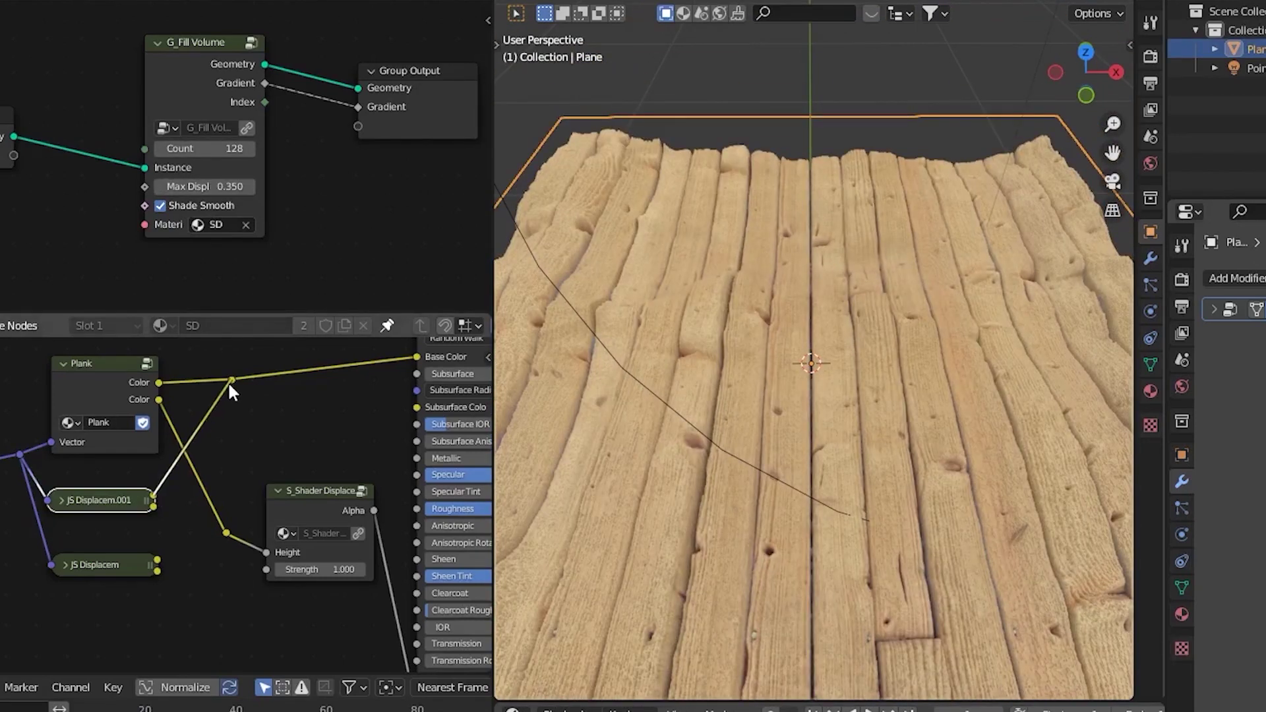
Step: Try the JS Displacem.001 texture, then route the JS Displacem texture to Base Color and the shader displacement's Height
left_click_drag(229, 386, 231, 380)
left_click_drag(153, 506, 226, 533)
left_click_drag(224, 187, 145, 187)
left_click_drag(157, 560, 231, 379)
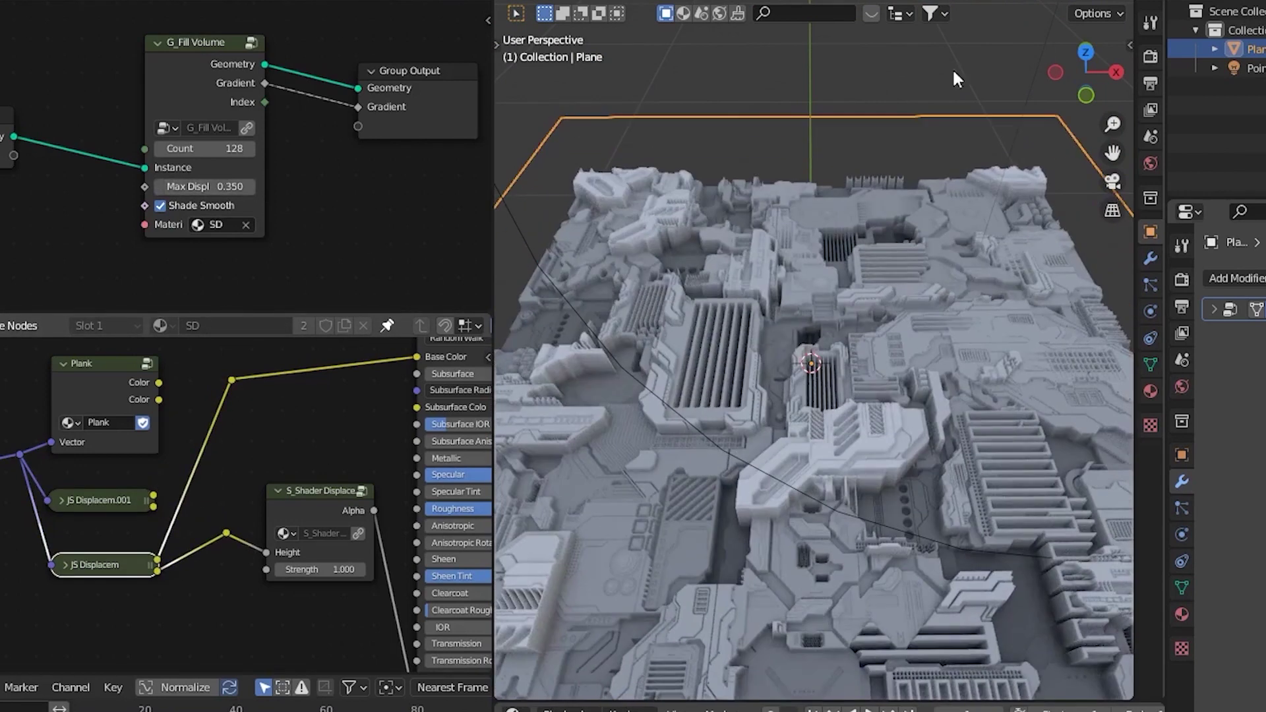
Step: Inspect the displaced plane up close and switch the base shape from the plane to a sphere
scroll(793, 336, "up", 3)
middle_click_drag(792, 336, 833, 353)
scroll(833, 353, "down", 4)
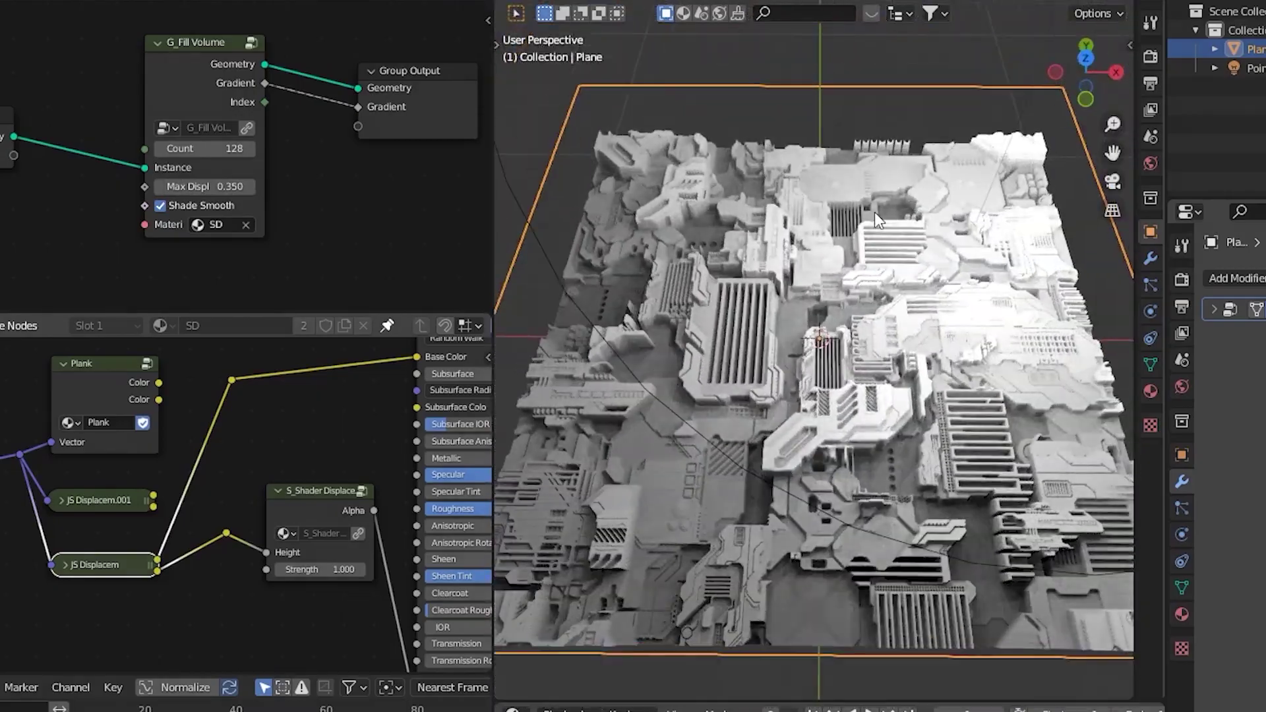
key("shift+a")
left_click(838, 284)
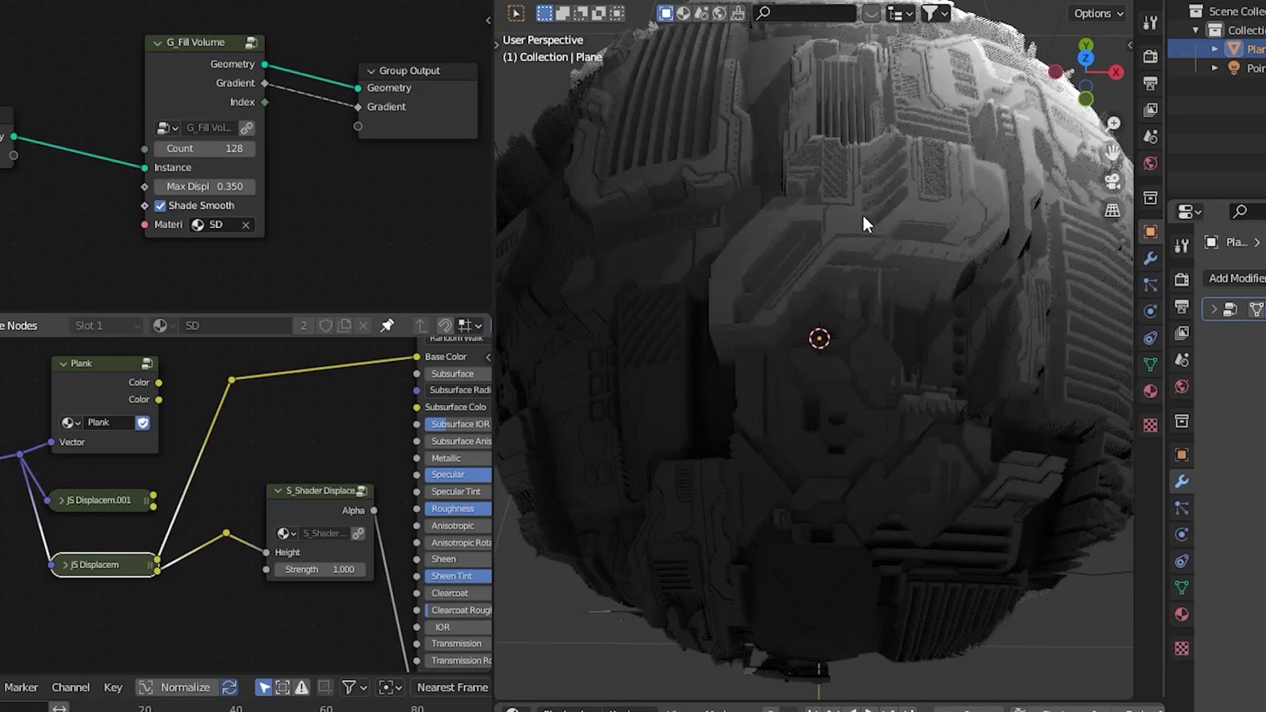
Step: Select the point light and move it to relight the displaced sphere
scroll(863, 216, "down", 3)
left_click(974, 224)
key("g")
left_click(923, 284)
Step: Set the G_Fill Volume node's Max Displ to 0.190 for the sphere
middle_click_drag(923, 284, 916, 362)
scroll(916, 362, "up", 2)
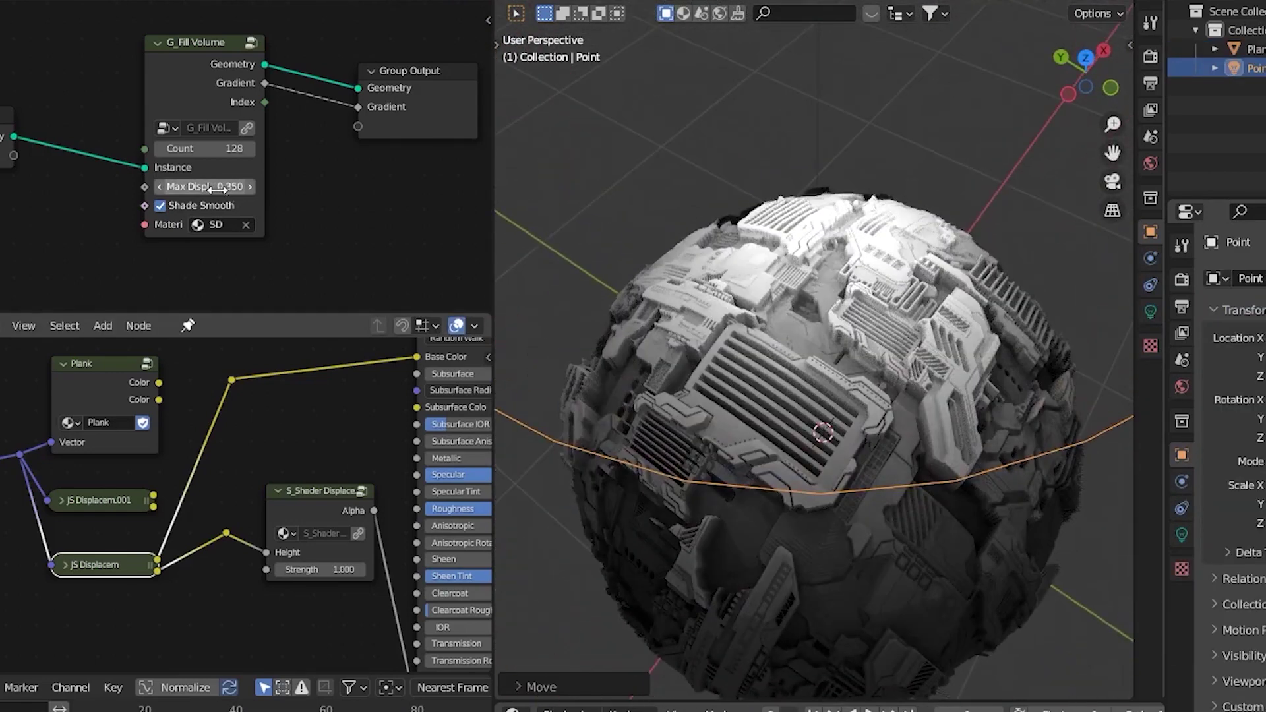
left_click_drag(218, 188, 182, 188)
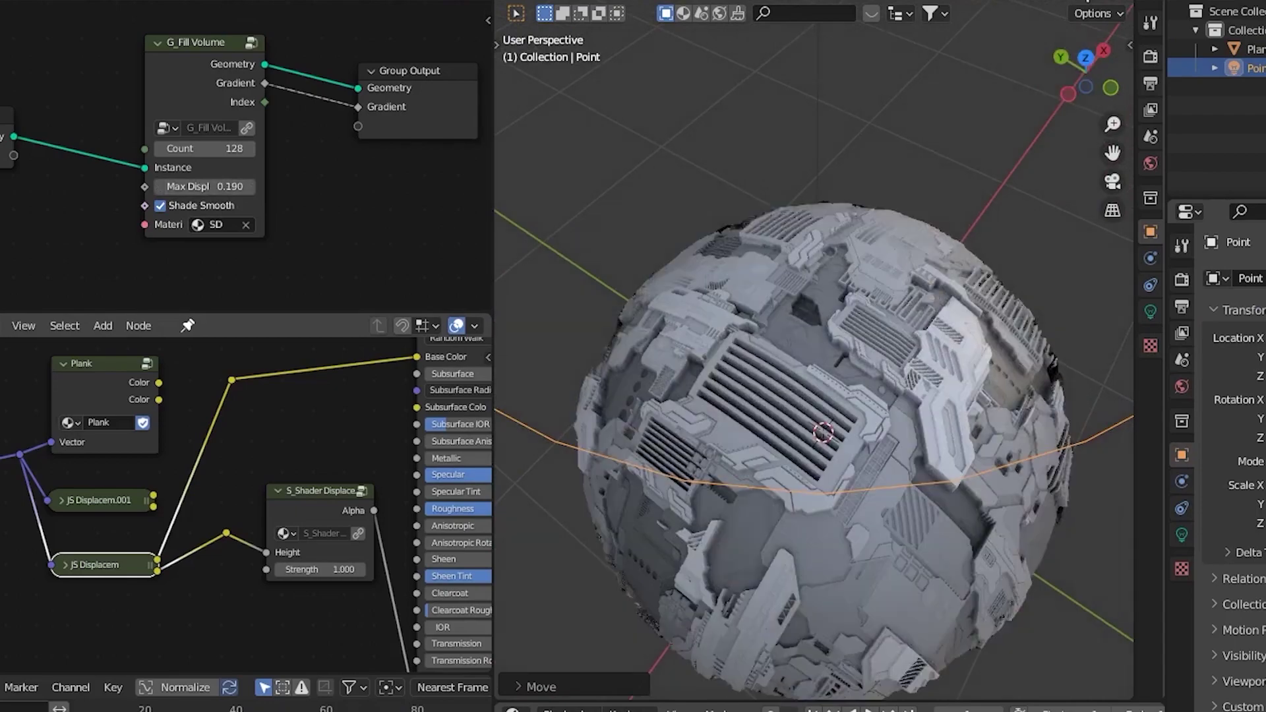
middle_click_drag(840, 326, 787, 356)
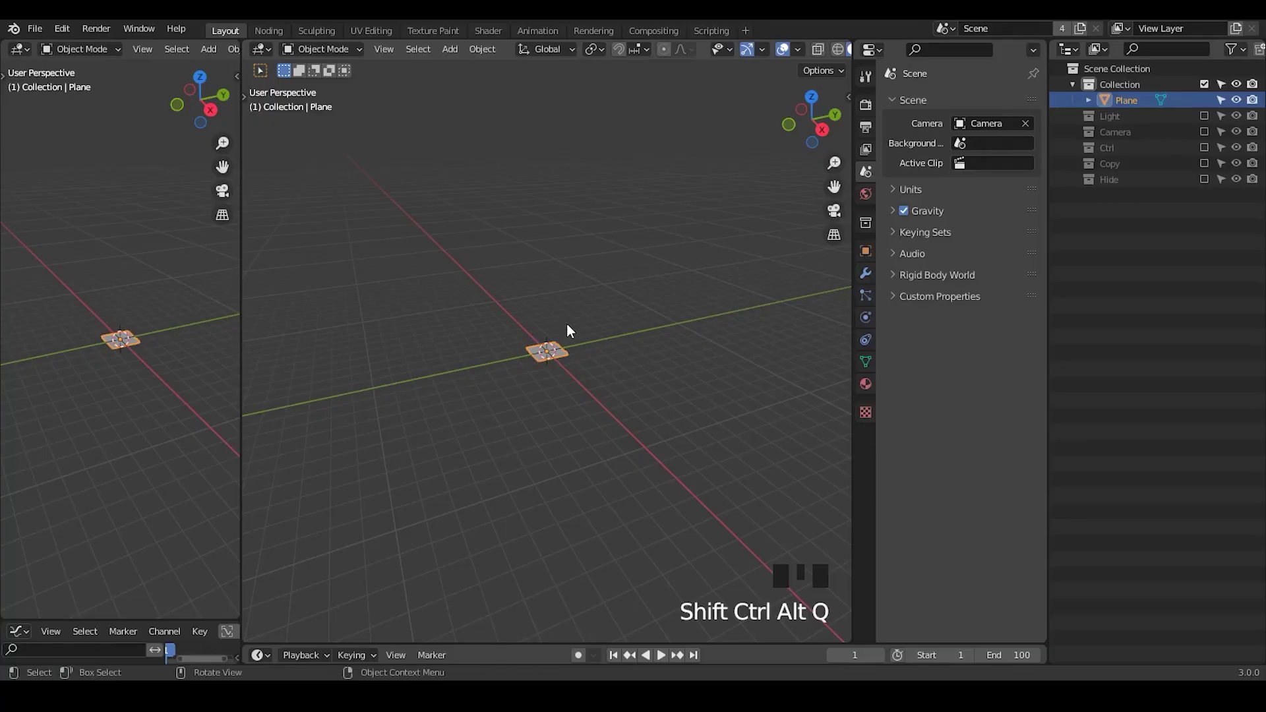
Step: Open the Noding workspace and create a new geometry node tree for the plane
left_click(269, 30)
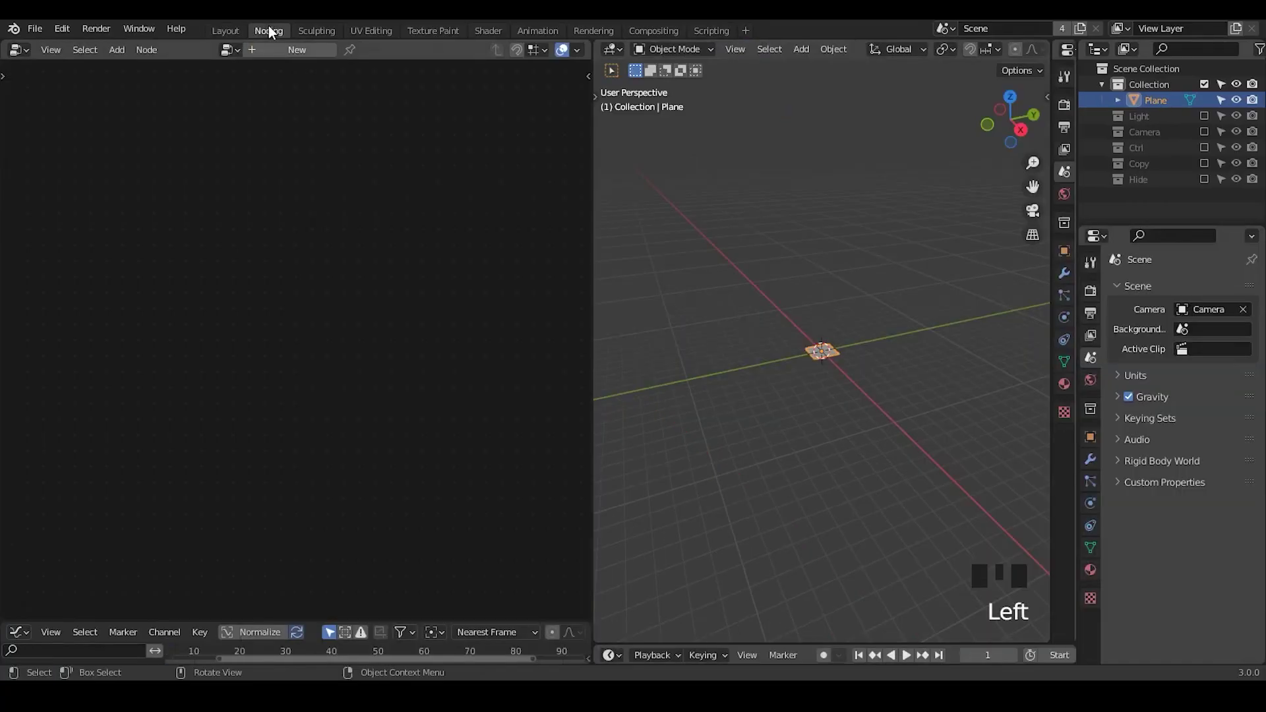
middle_click_drag(715, 363, 828, 284)
middle_click_drag(780, 330, 785, 337)
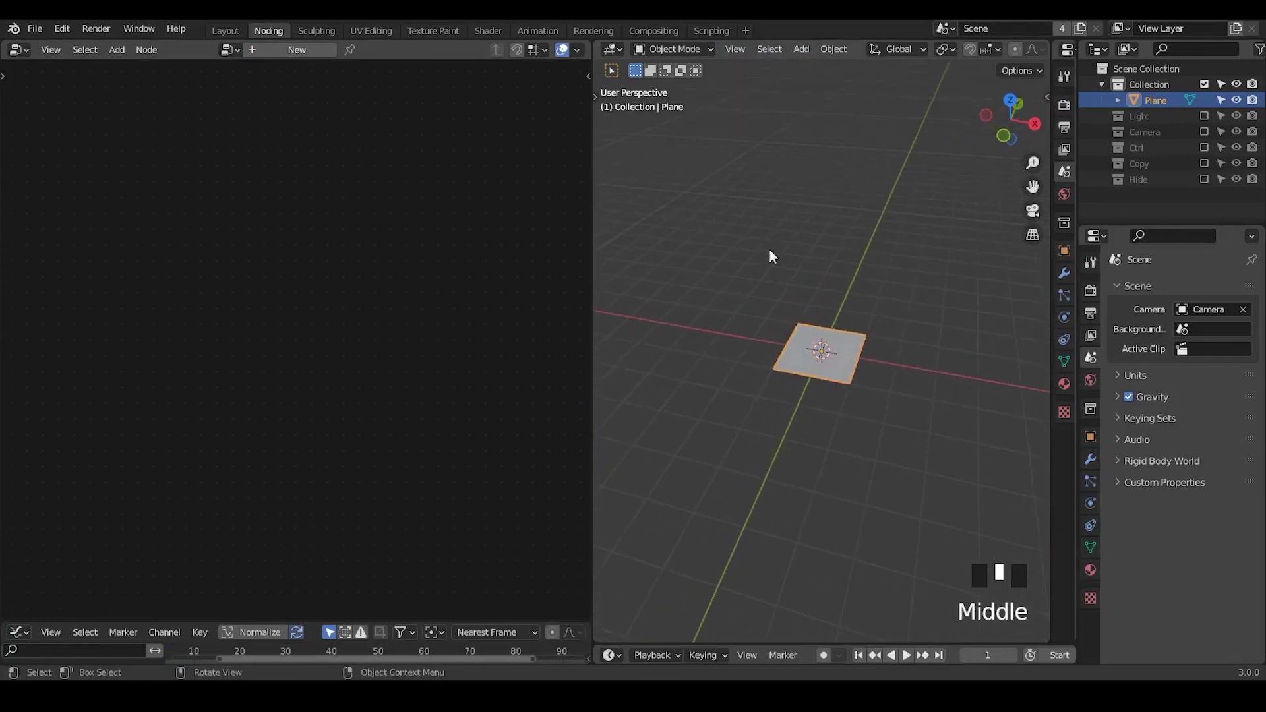
middle_click_drag(829, 410, 778, 293, "ctrl")
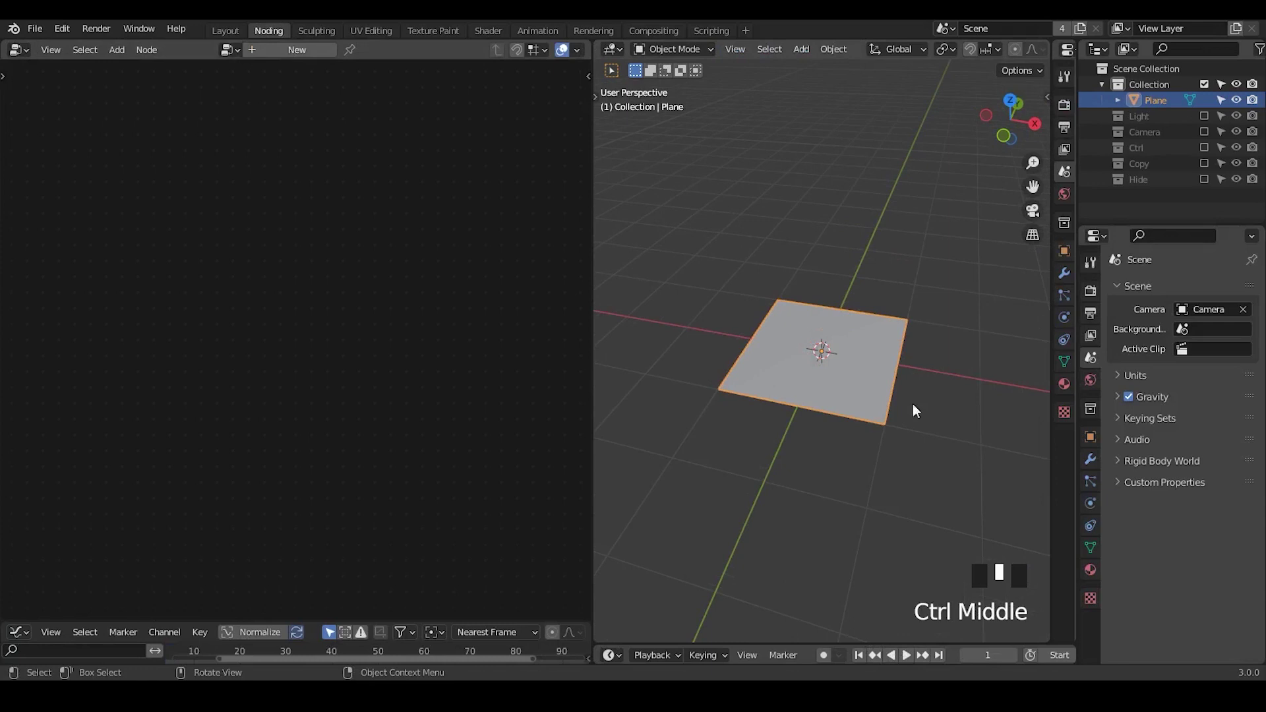
left_click(250, 51)
Step: Add the G_Fill Volume node group on the link between Group Input and Group Output
key("shift+a")
type("fi")
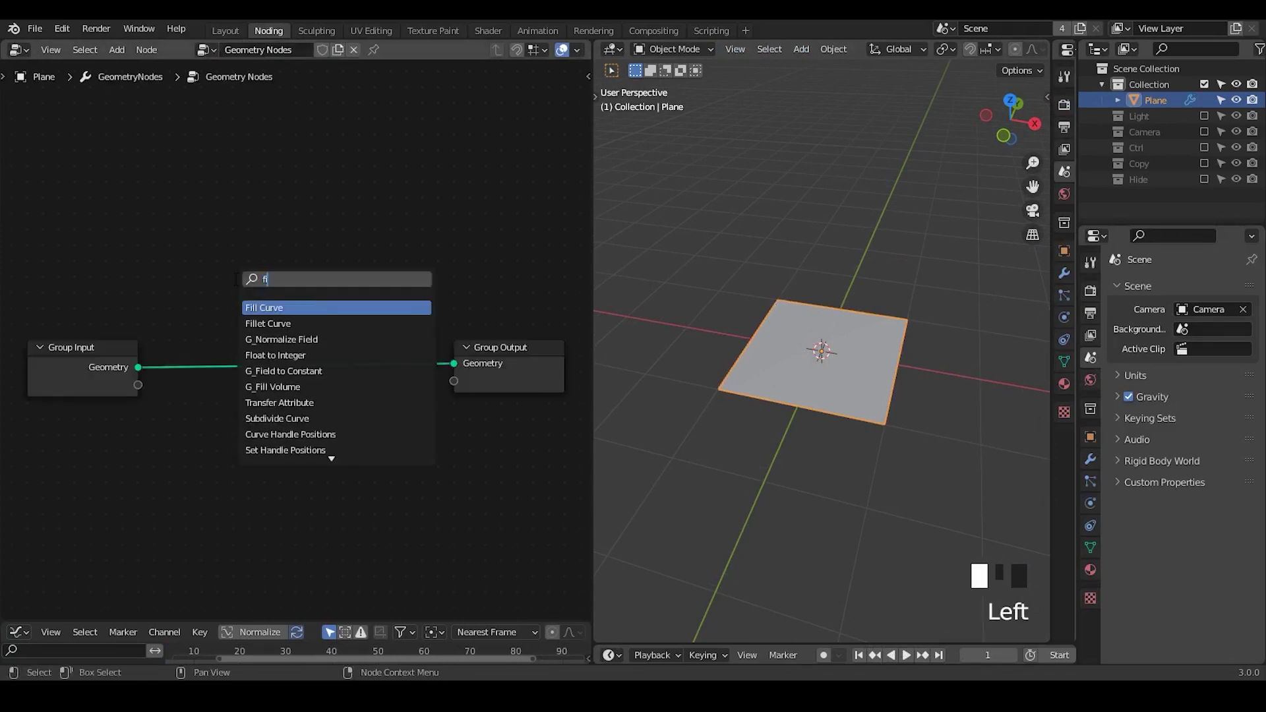
type("l vo")
key("Return")
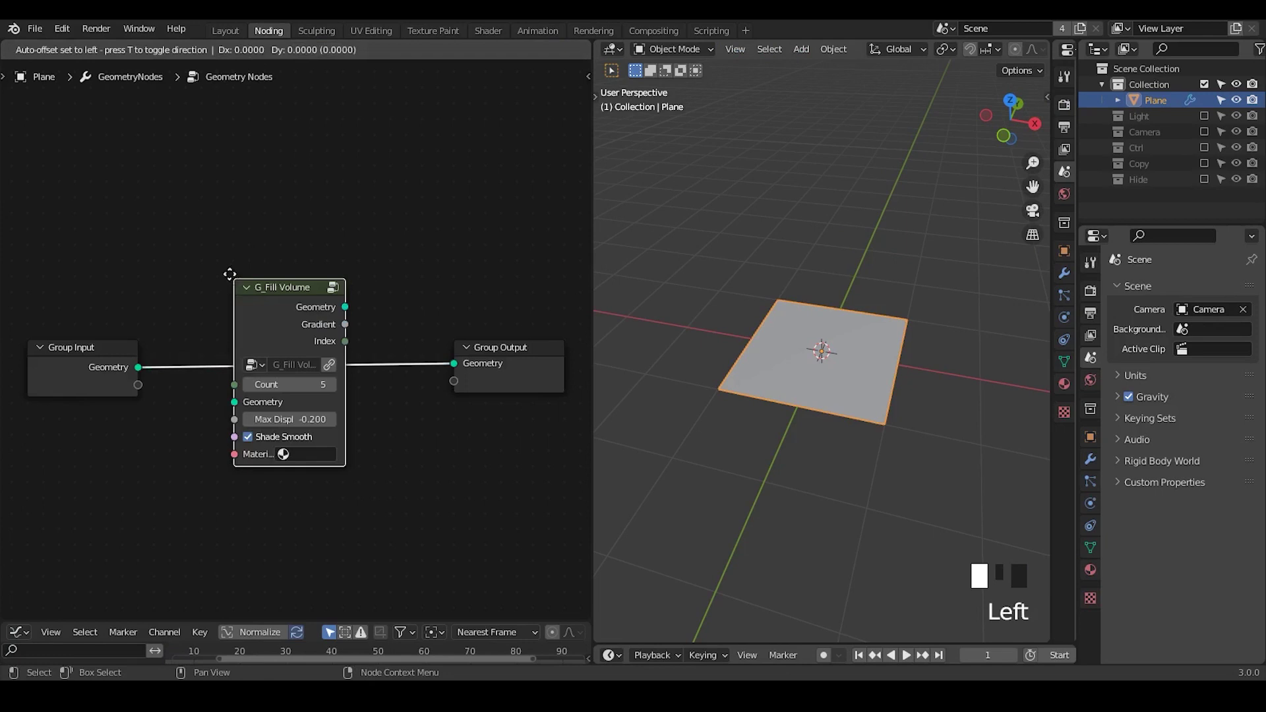
left_click(225, 267)
Step: Set the G_Fill Volume node's Max Displ to 1.000 and Count to 22, and reduce Max Displ to 0.910
left_click_drag(307, 412, 556, 412)
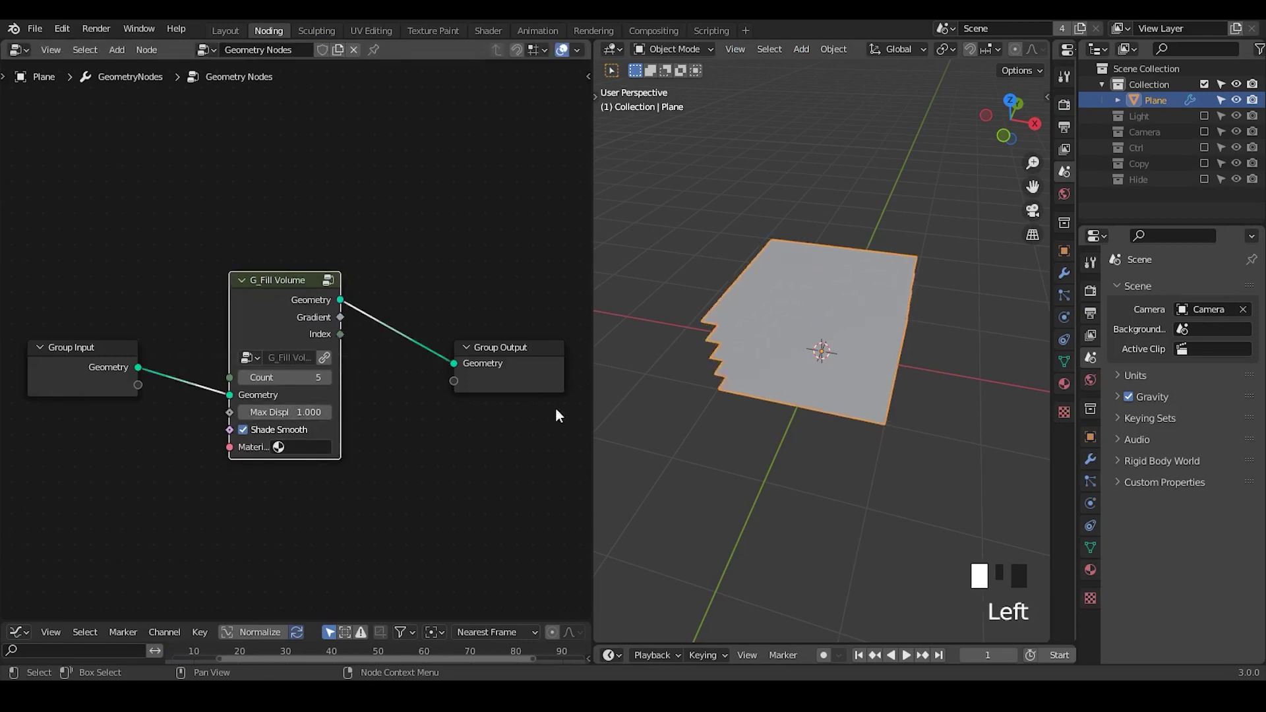
middle_click_drag(725, 412, 705, 303)
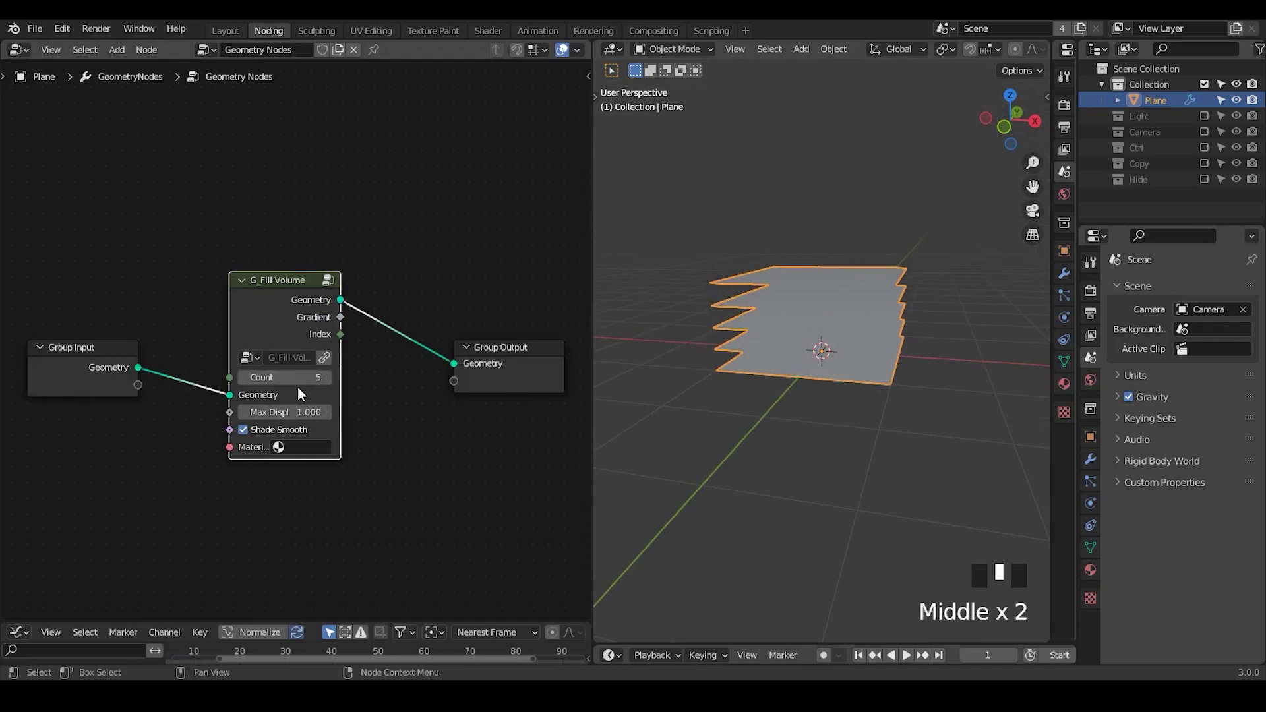
left_click_drag(284, 377, 316, 377)
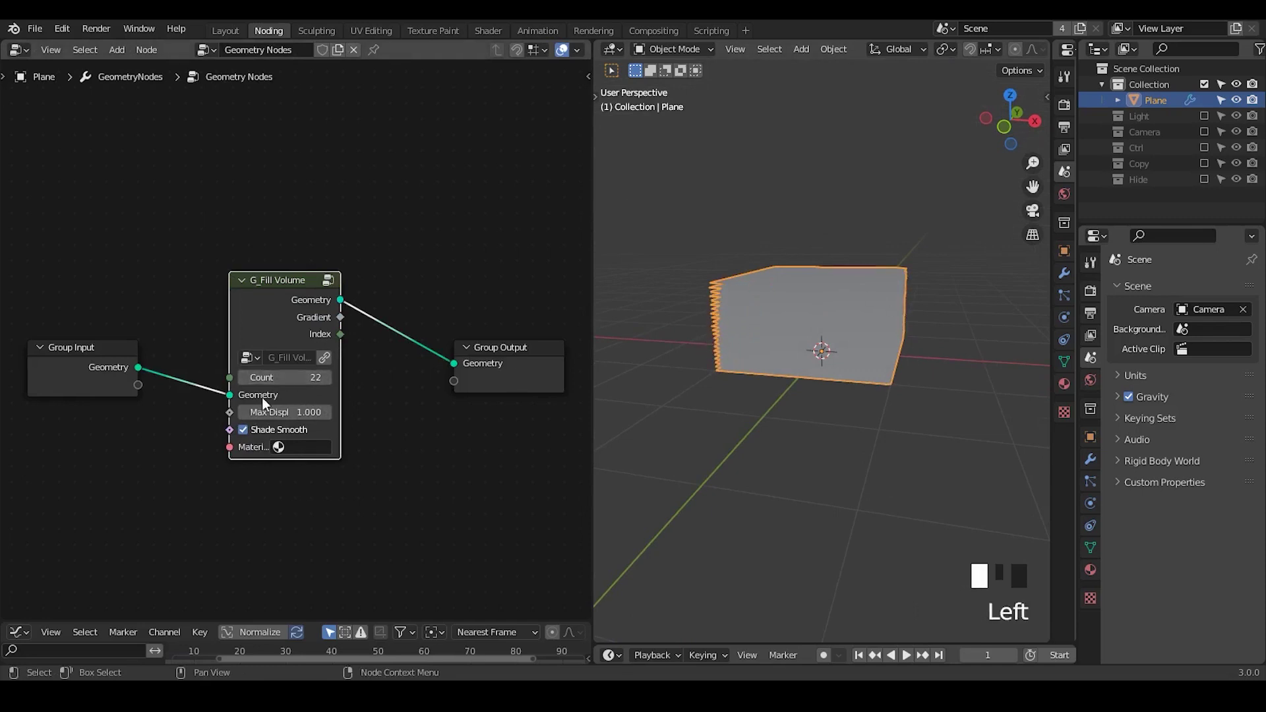
left_click_drag(290, 412, 274, 412, "shift")
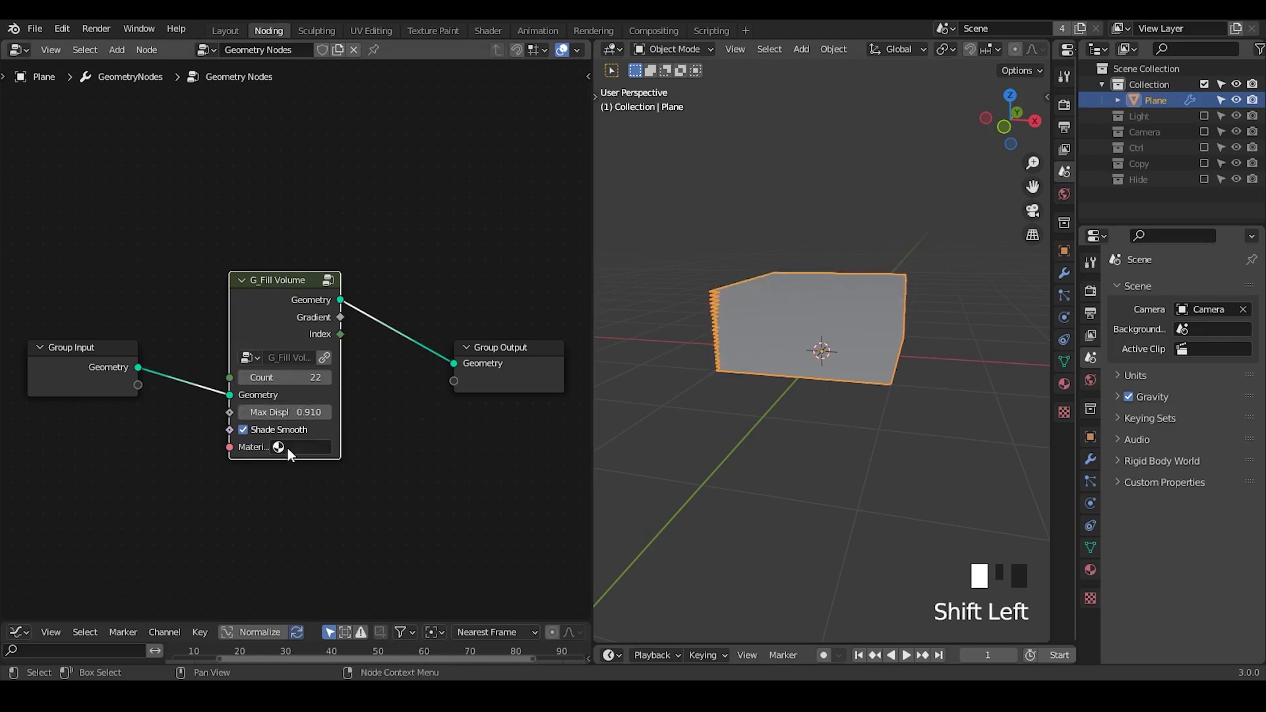
Step: Assign the plane's existing material, Material, to the G_Fill Volume node's material input
left_click(1088, 571)
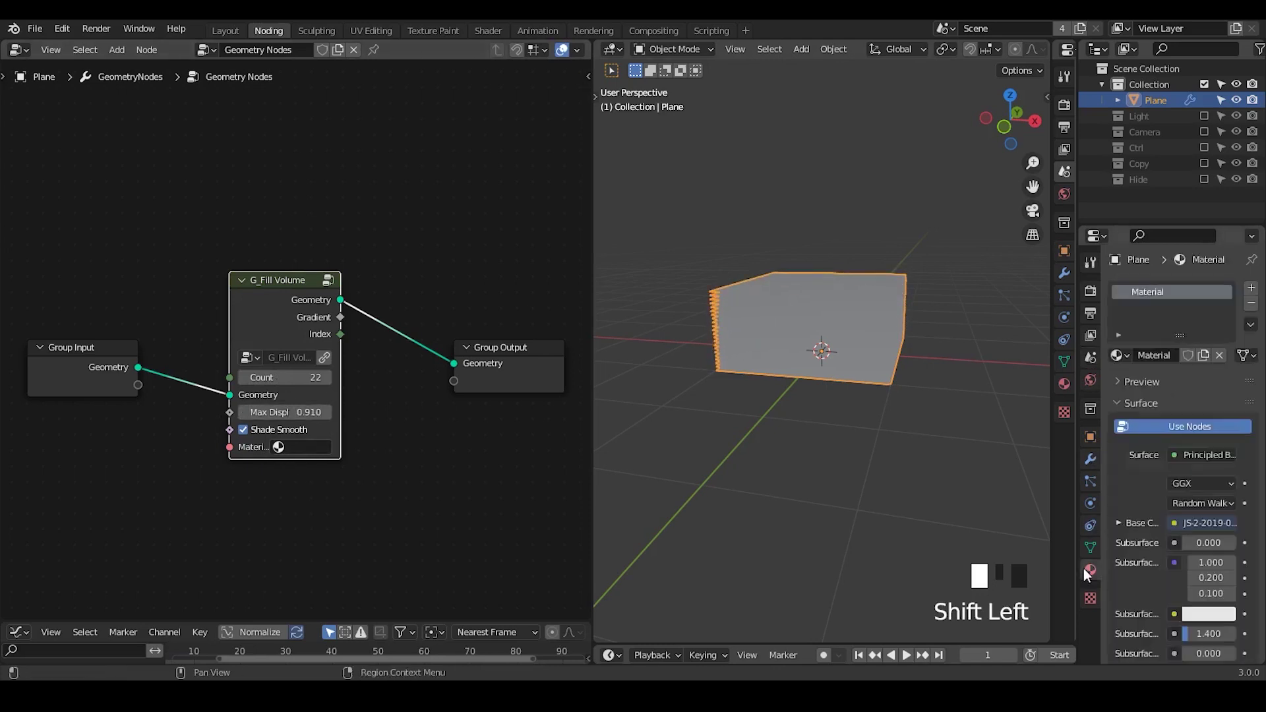
left_click(300, 448)
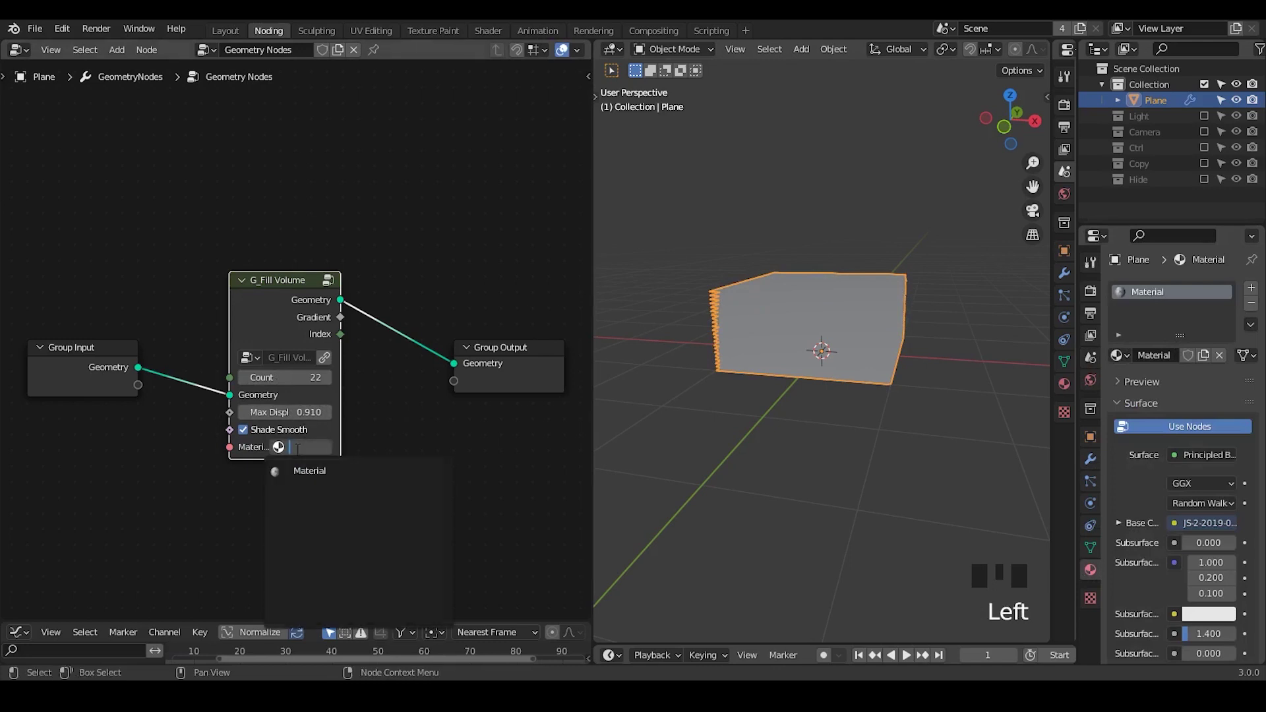
left_click(316, 471)
Step: Connect the Gradient output to a new Group Output socket and name its output attribute D in the modifier
left_click_drag(275, 300, 456, 382)
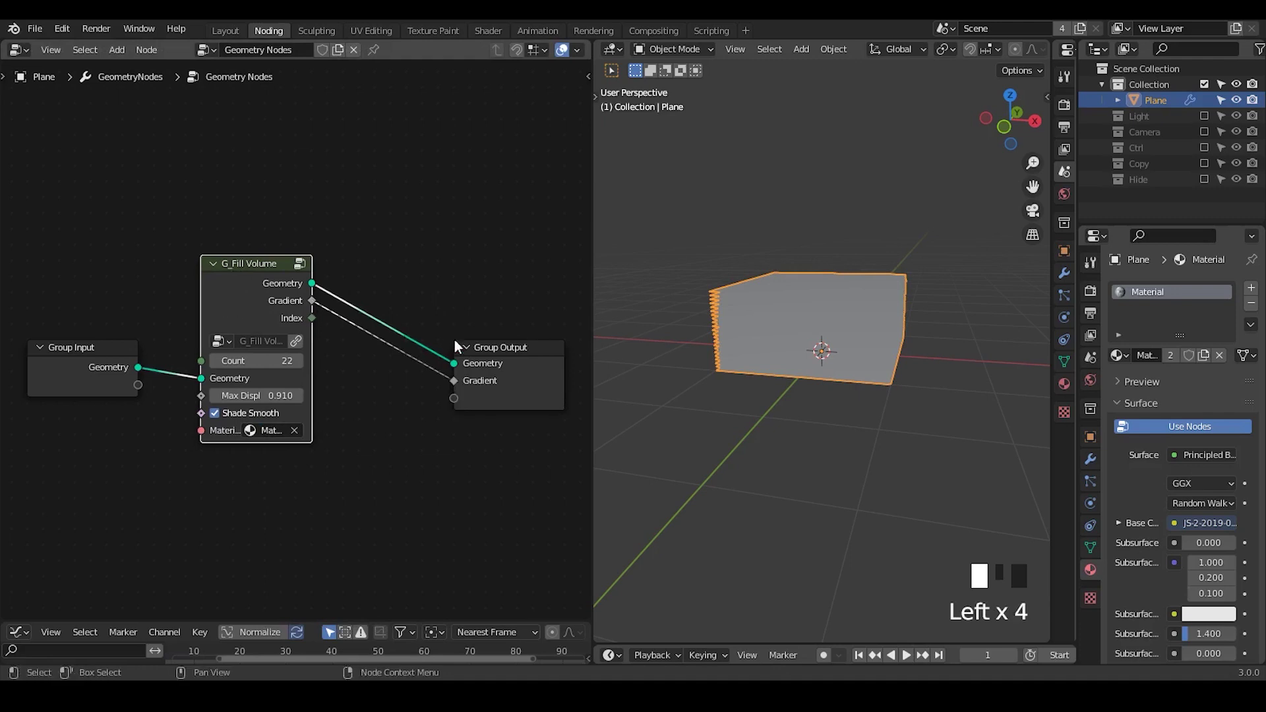
left_click(1092, 461)
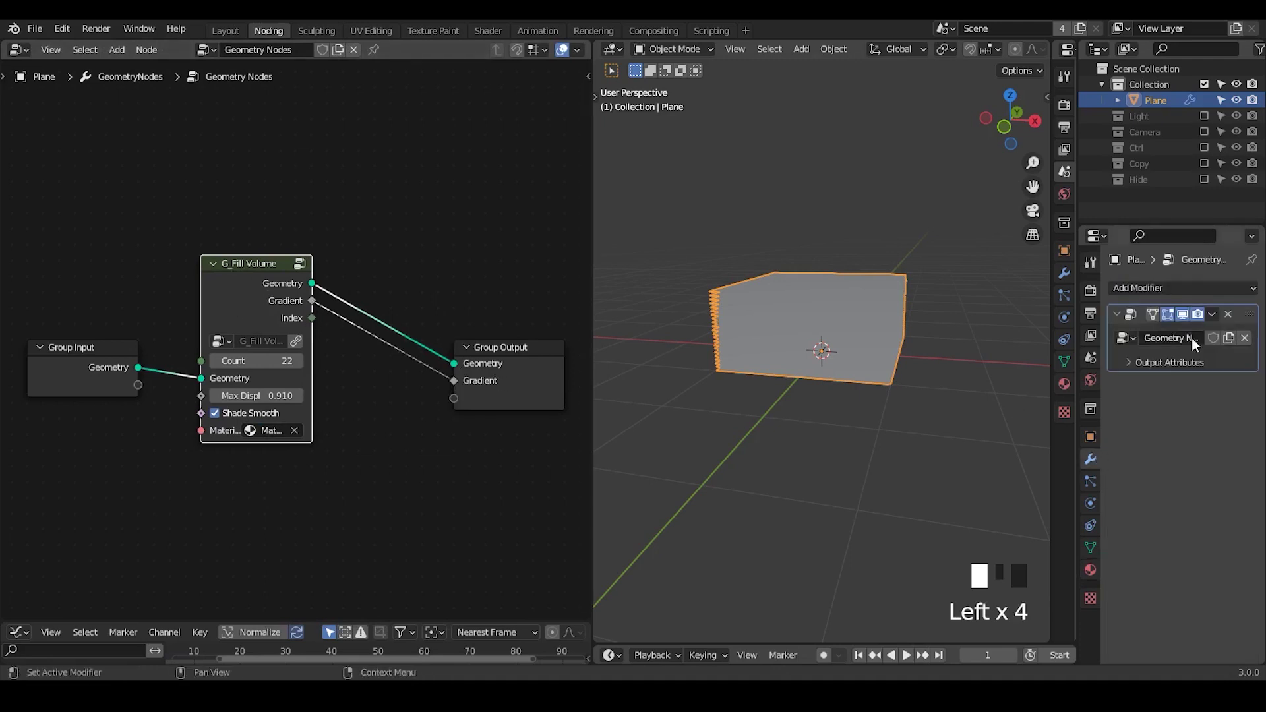
left_click(1168, 362)
left_click(1200, 387)
type("D")
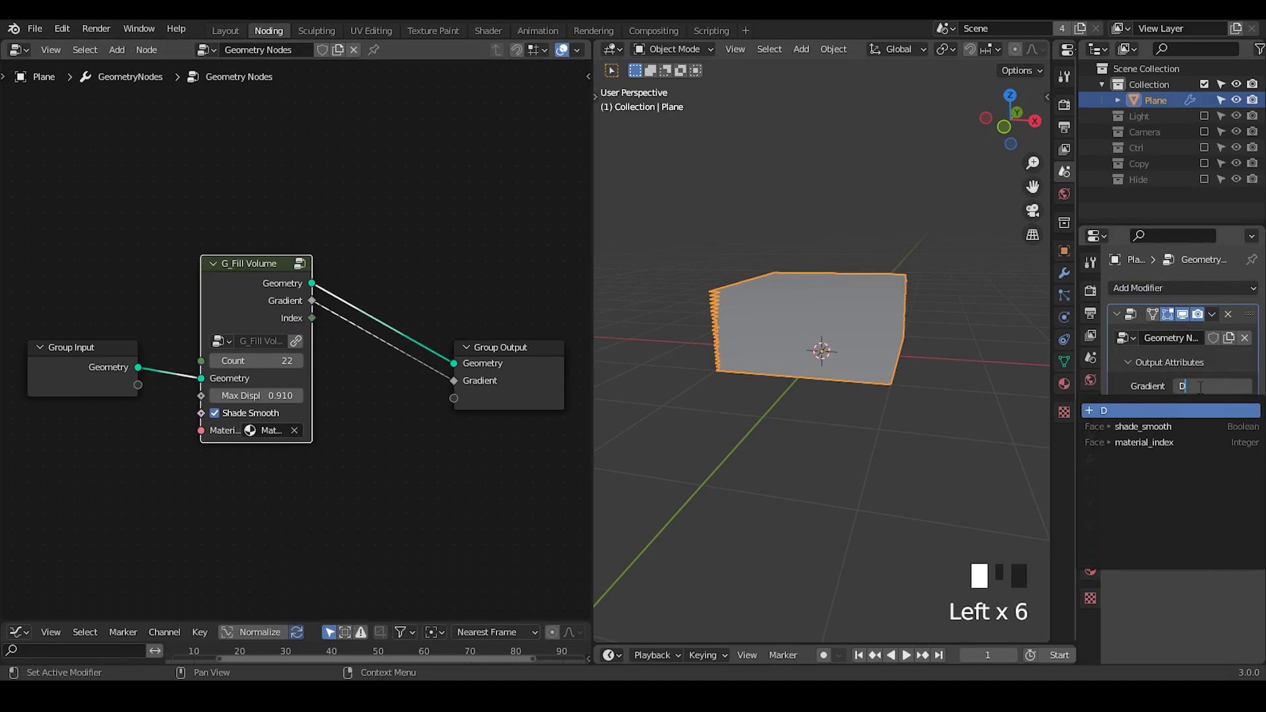
left_click(1200, 388)
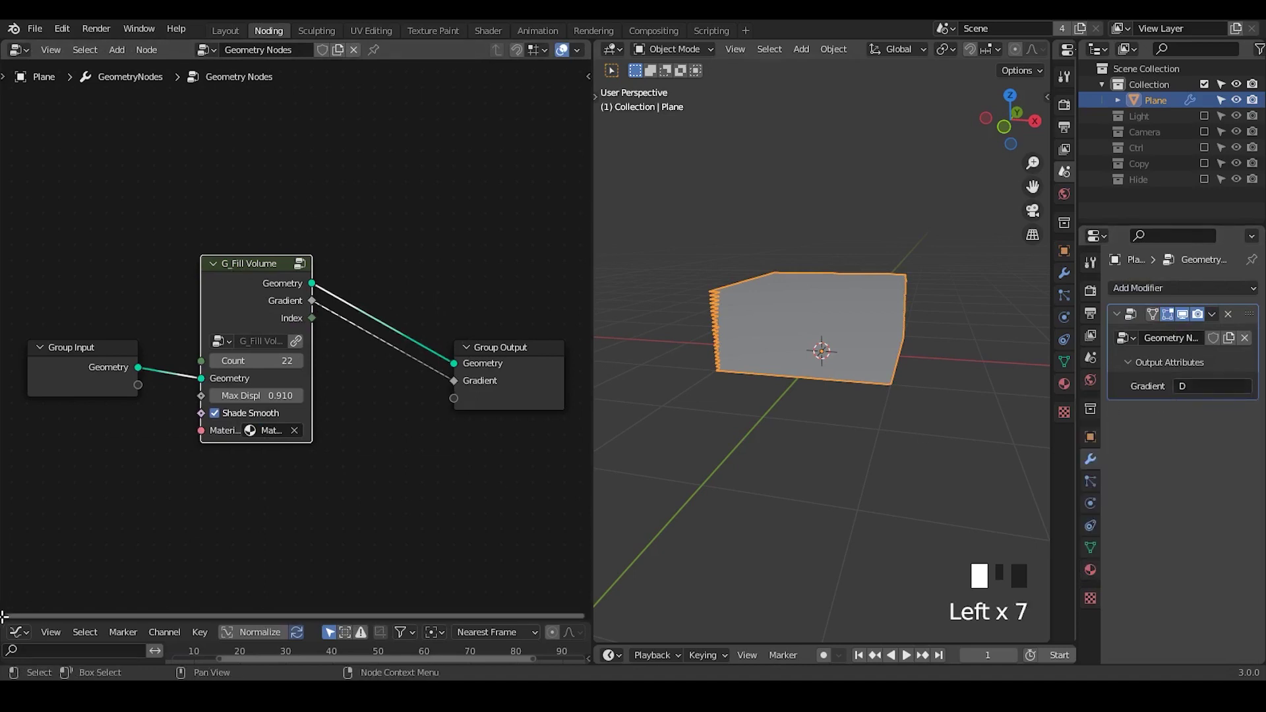
Step: Split the node editor into two stacked areas and show the plane's material in a Shader Editor in the lower one
left_click_drag(3, 615, 6, 321)
left_click(20, 328)
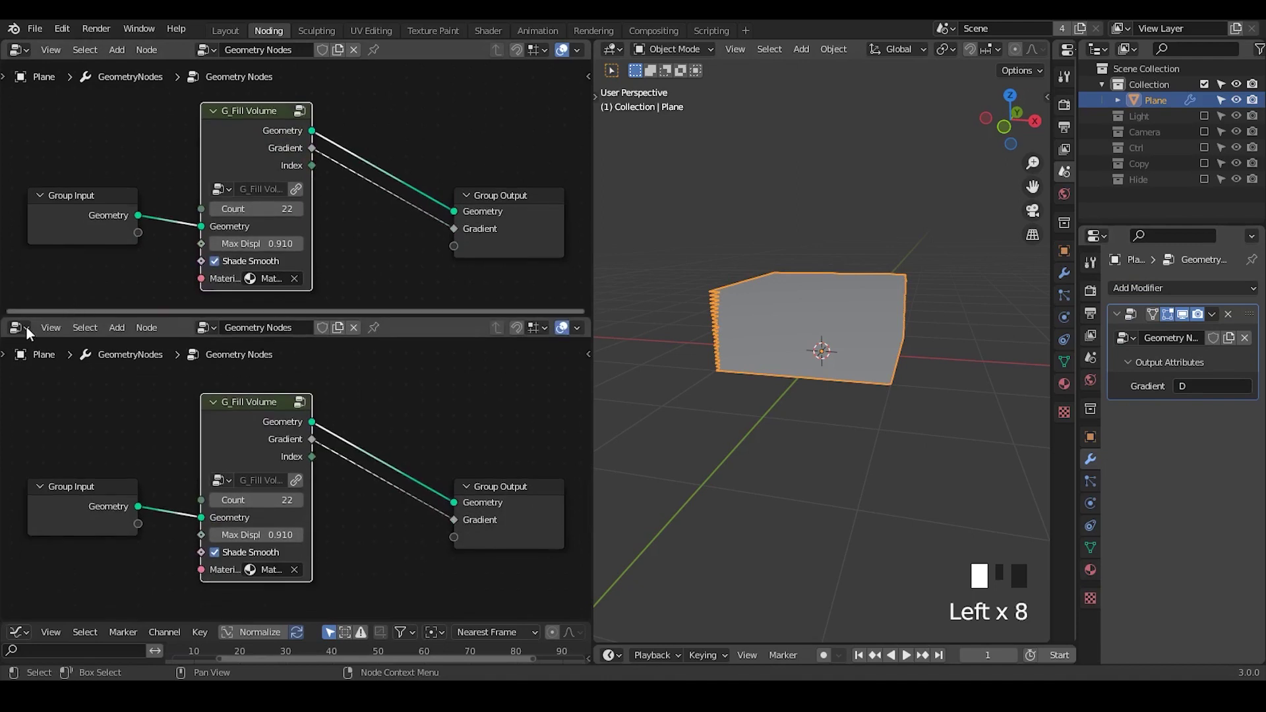
left_click(72, 528)
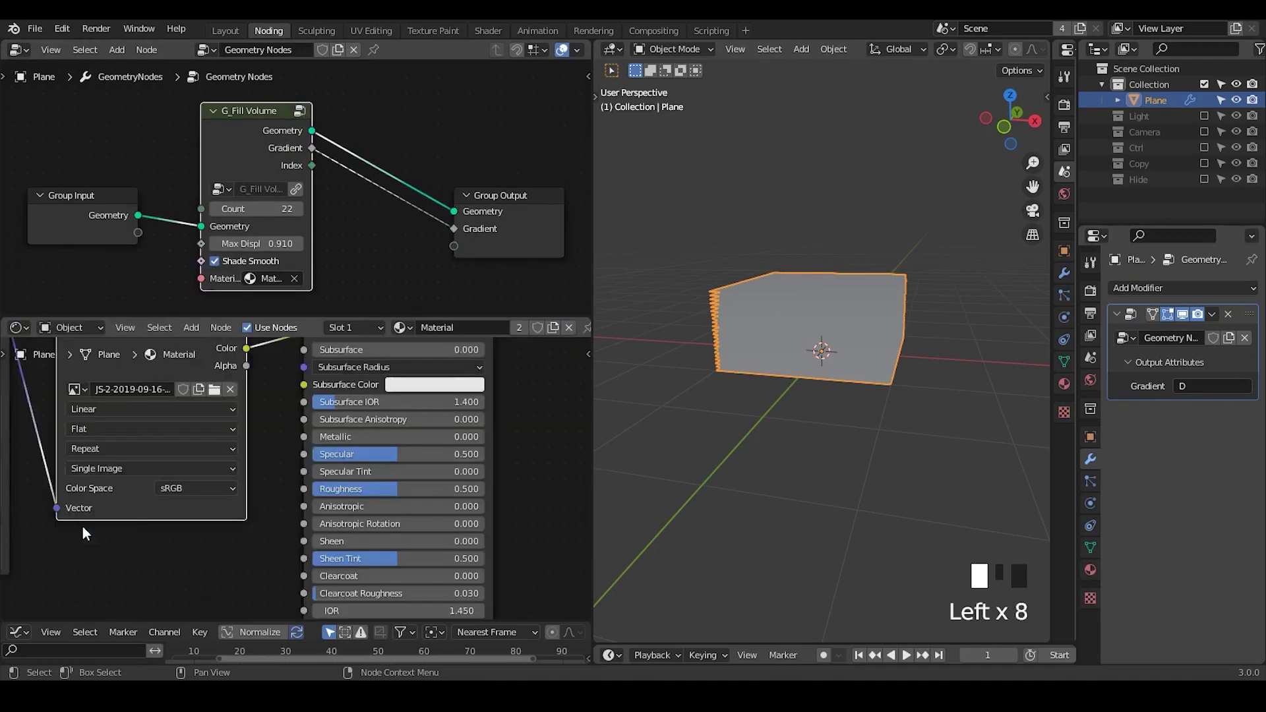
middle_click_drag(164, 490, 254, 517, "ctrl")
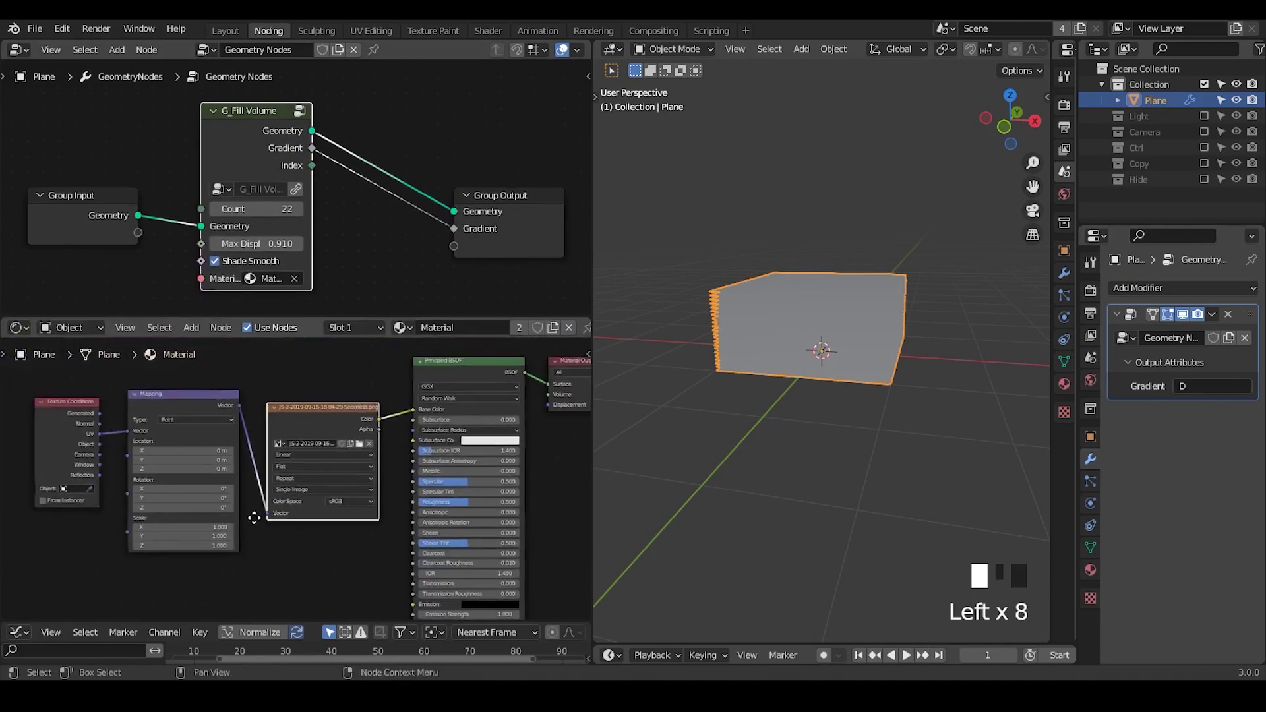
Step: Switch the viewport shading to Material Preview and view the filled block from above
key("z")
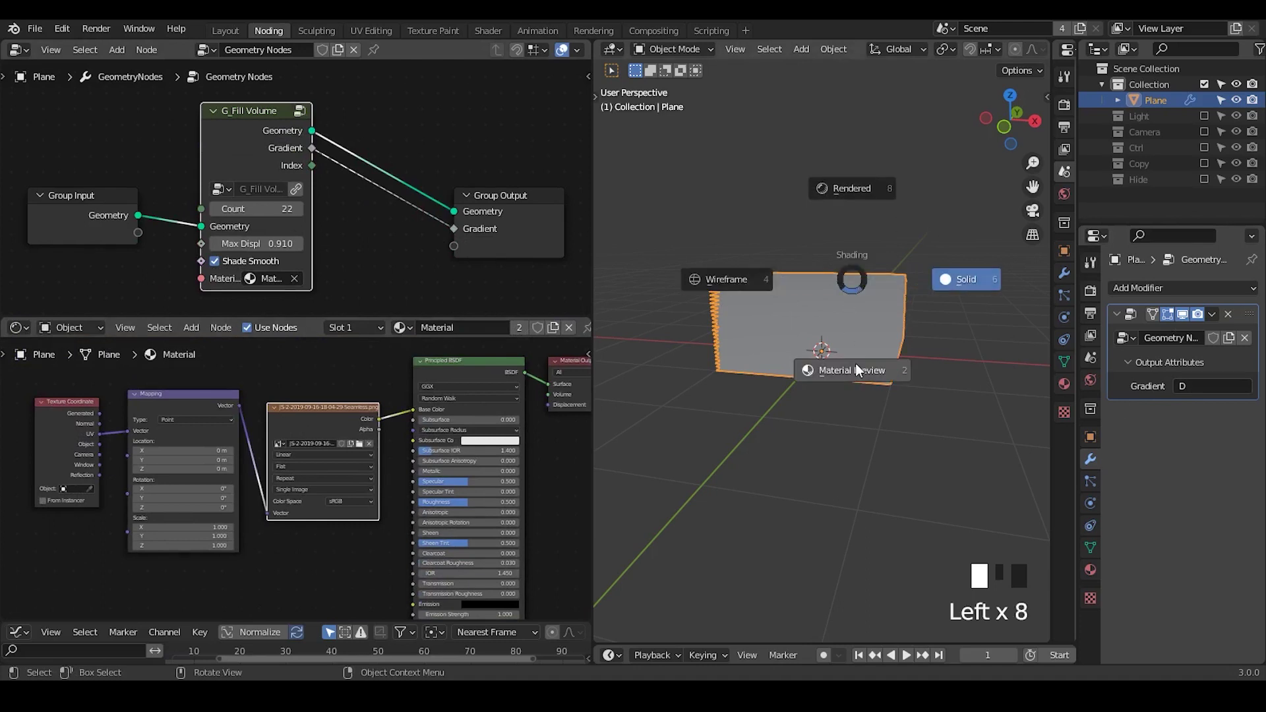
left_click(840, 332)
mouse_move(770, 287)
middle_mouse_down("shift")
mouse_move(797, 303)
mouse_move(800, 333)
middle_mouse_up("shift")
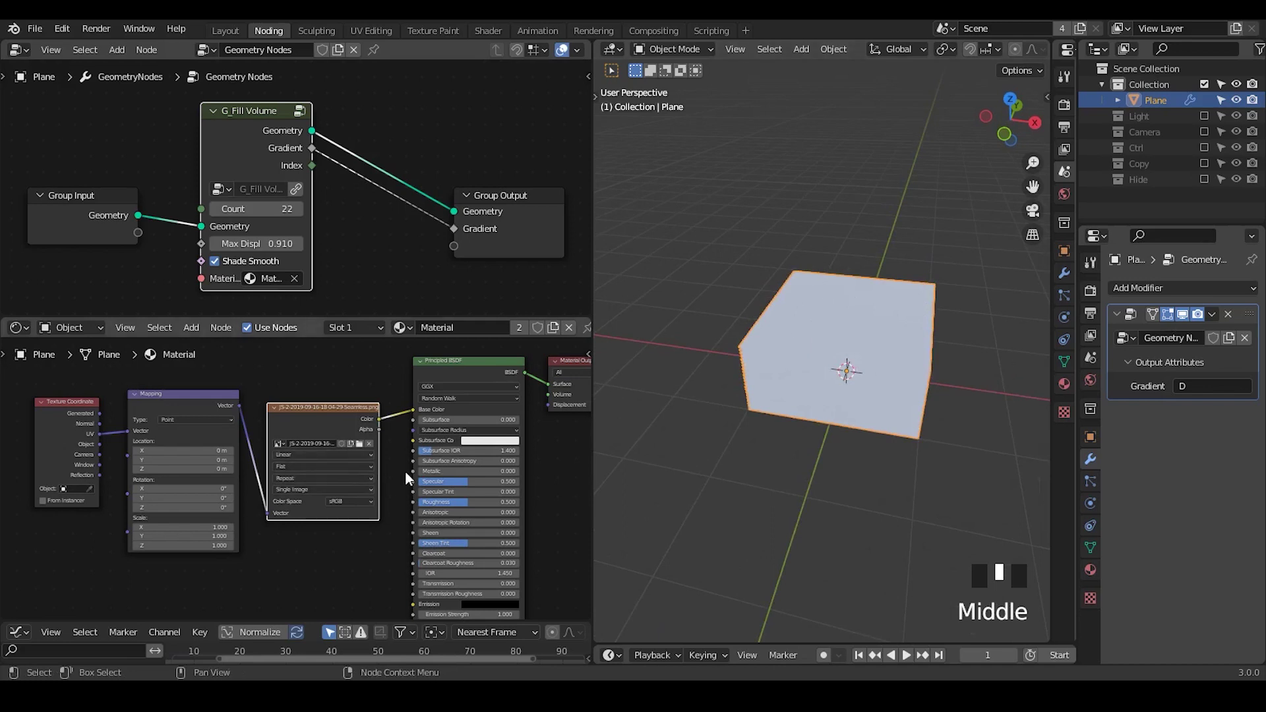
Step: Draw a horizontal annotation line across the Texture Coordinate and Mapping nodes to mark the UV connection
key("shift+ctrl+alt+q")
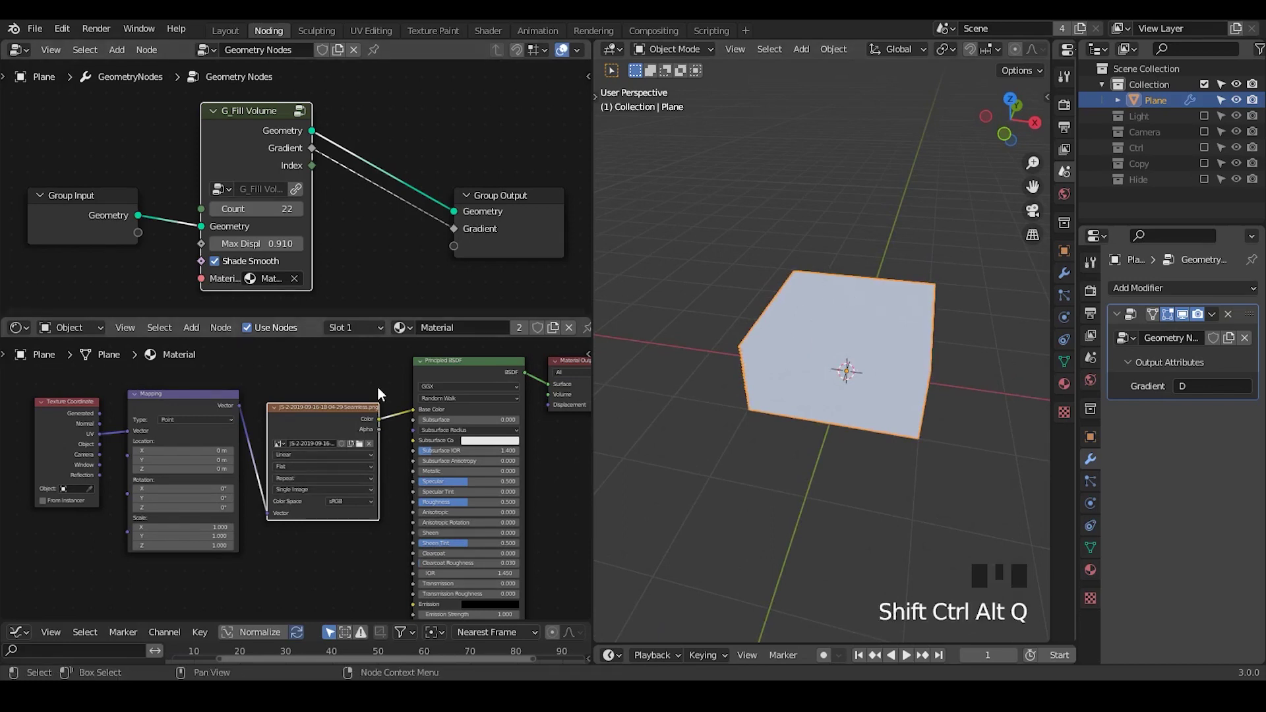
middle_click_drag(165, 421, 221, 426)
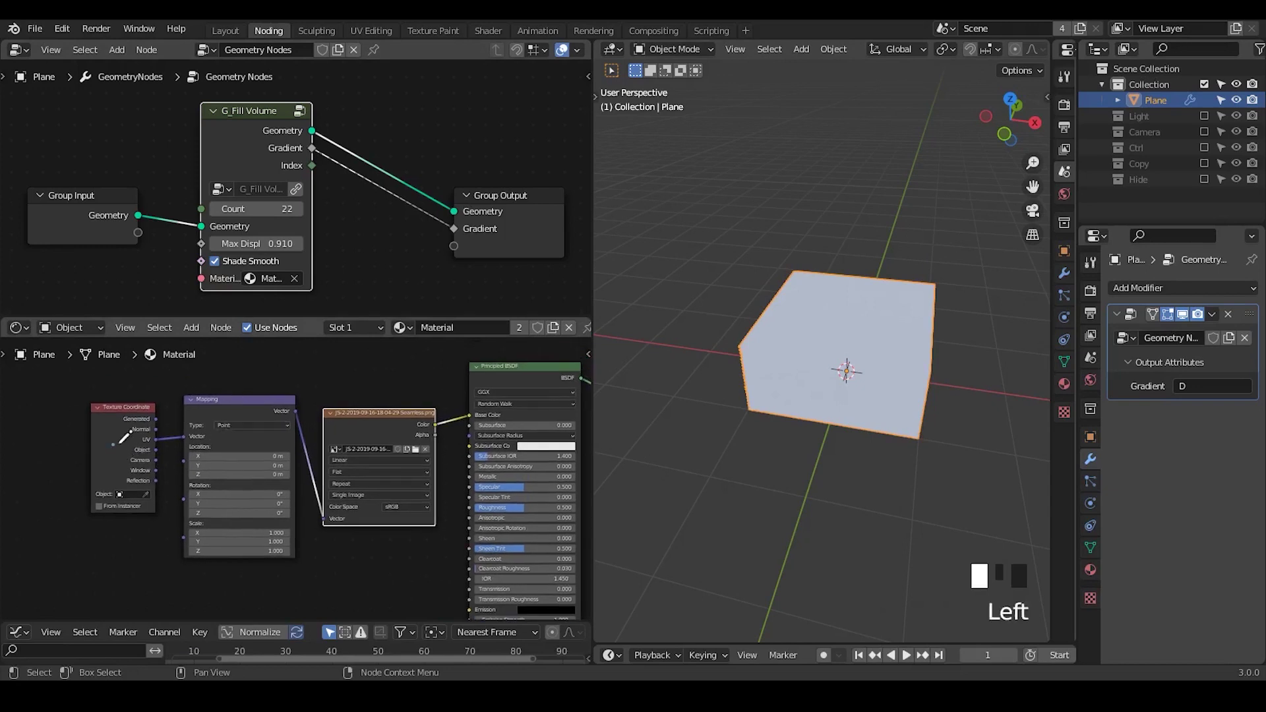
key("d")
left_click_drag(113, 445, 199, 447)
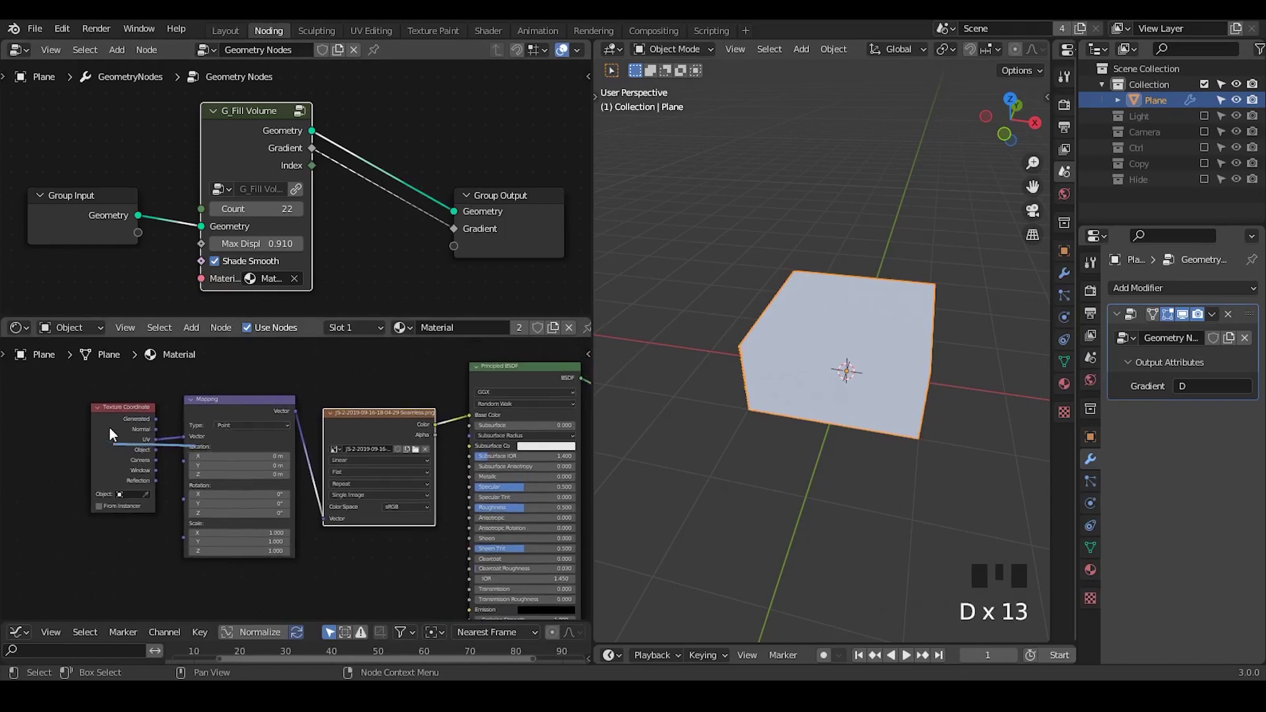
Step: Add a Realize Instances node below Group Output in the geometry node tree, and delete it again unconnected
middle_click_drag(396, 277, 345, 211)
key("ctrl+a")
type("real")
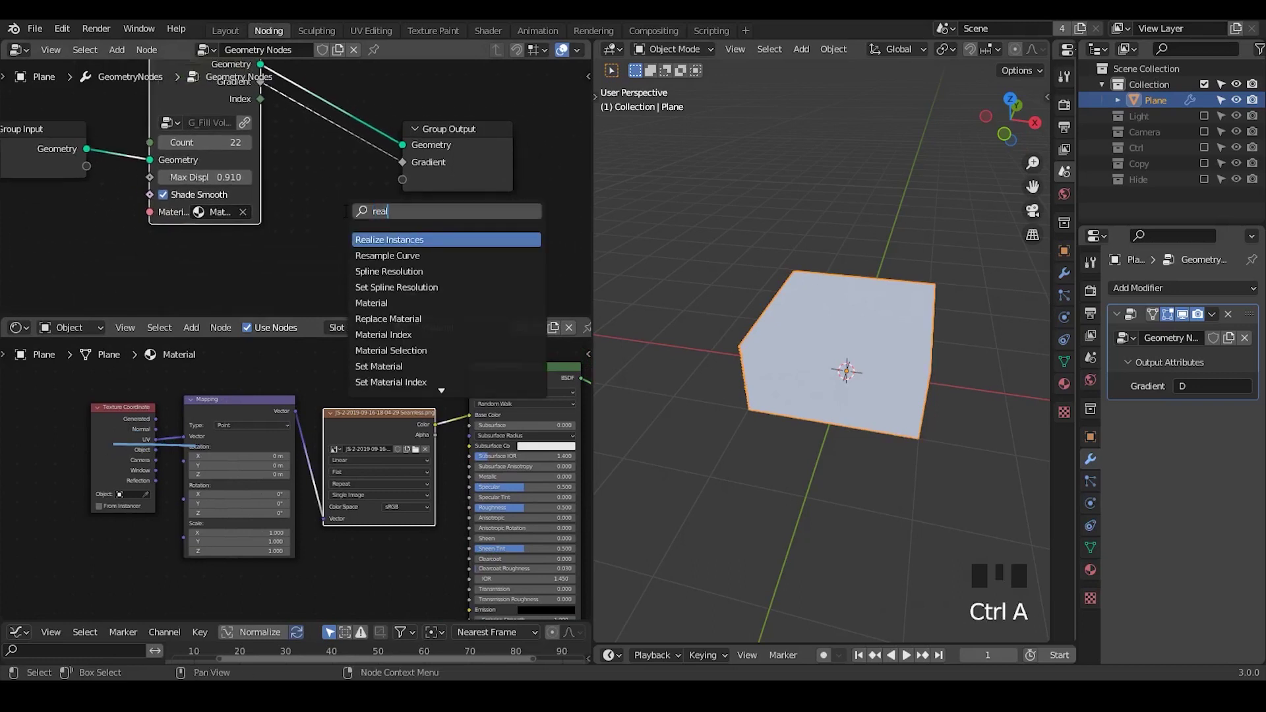
type("ize")
key("Return")
left_click(344, 211)
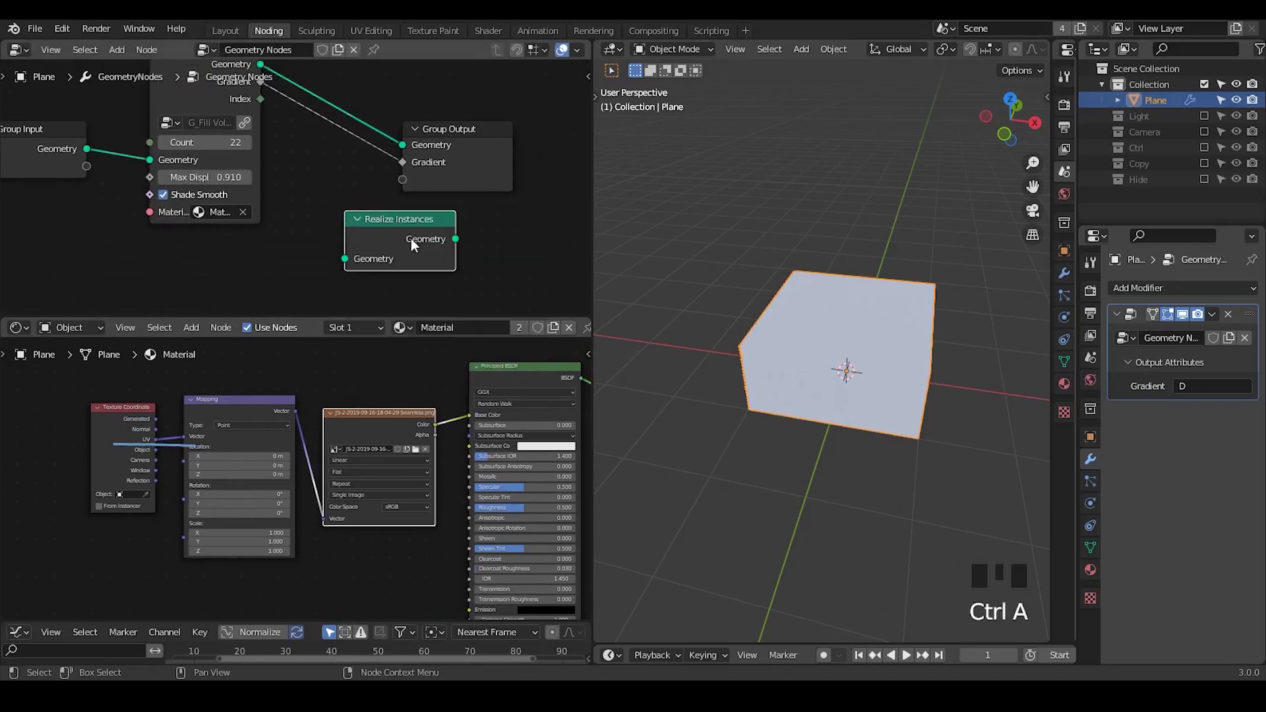
key("x")
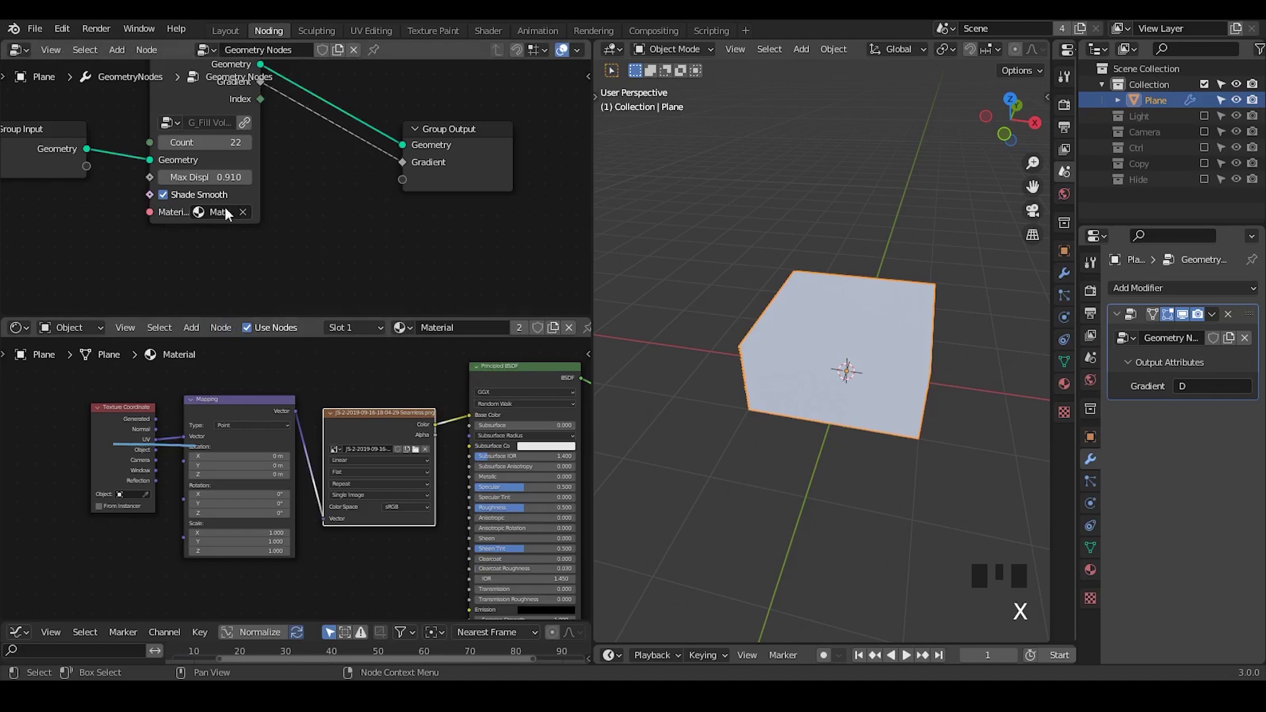
Step: Delete the Texture Coordinate and Mapping nodes from the material and clear the annotation line
left_click_drag(254, 374, 116, 555)
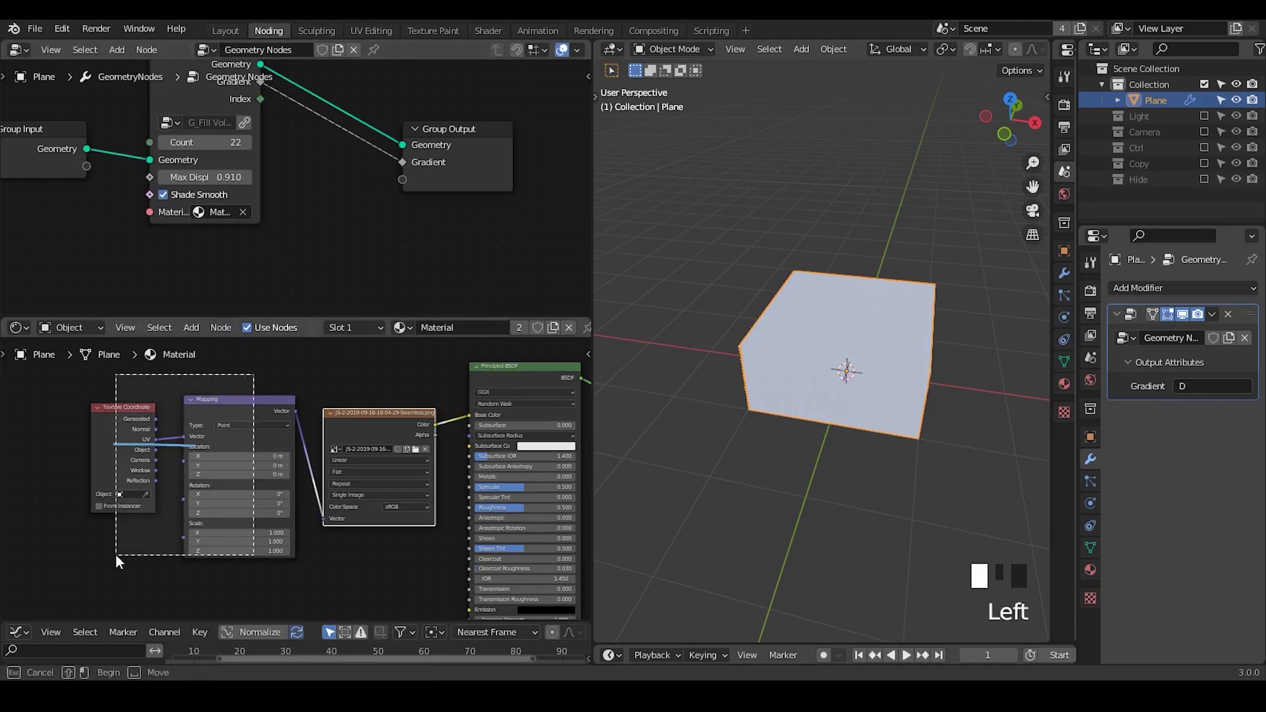
key("Delete")
key("Delete")
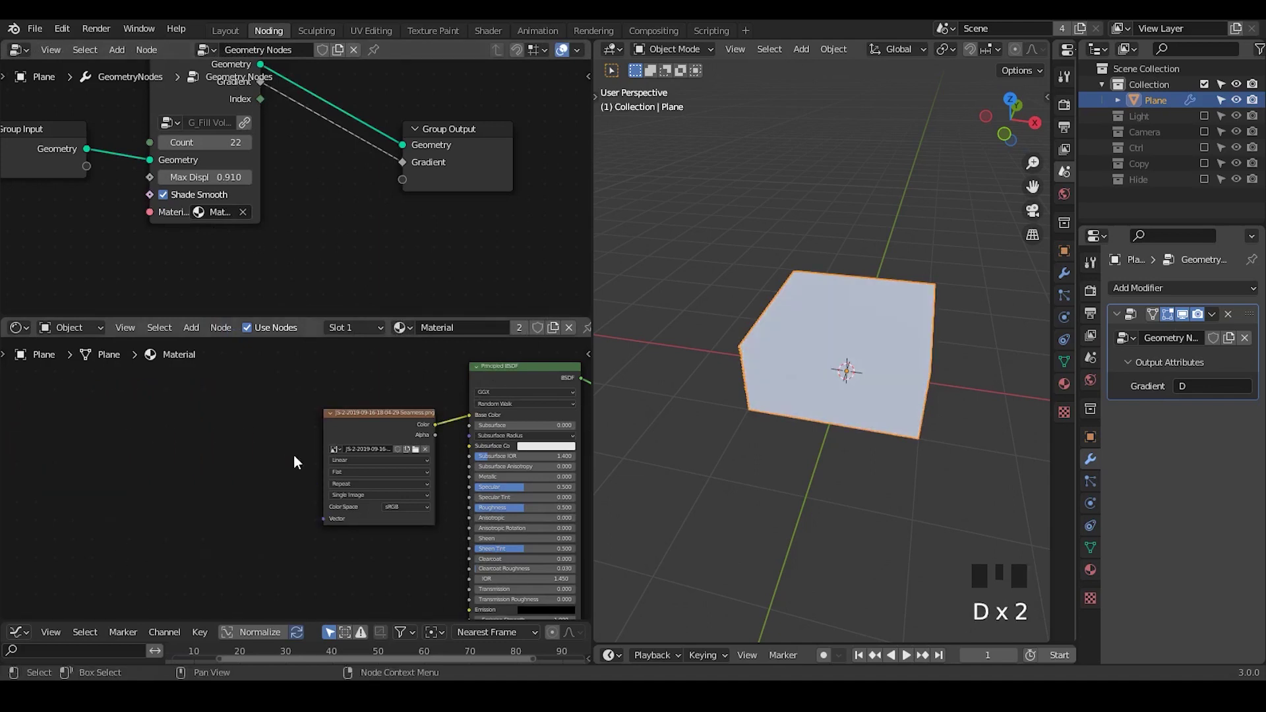
Step: Add an Attribute node to the material and place it before the image texture node
key("shift+a")
type("att")
key("Return")
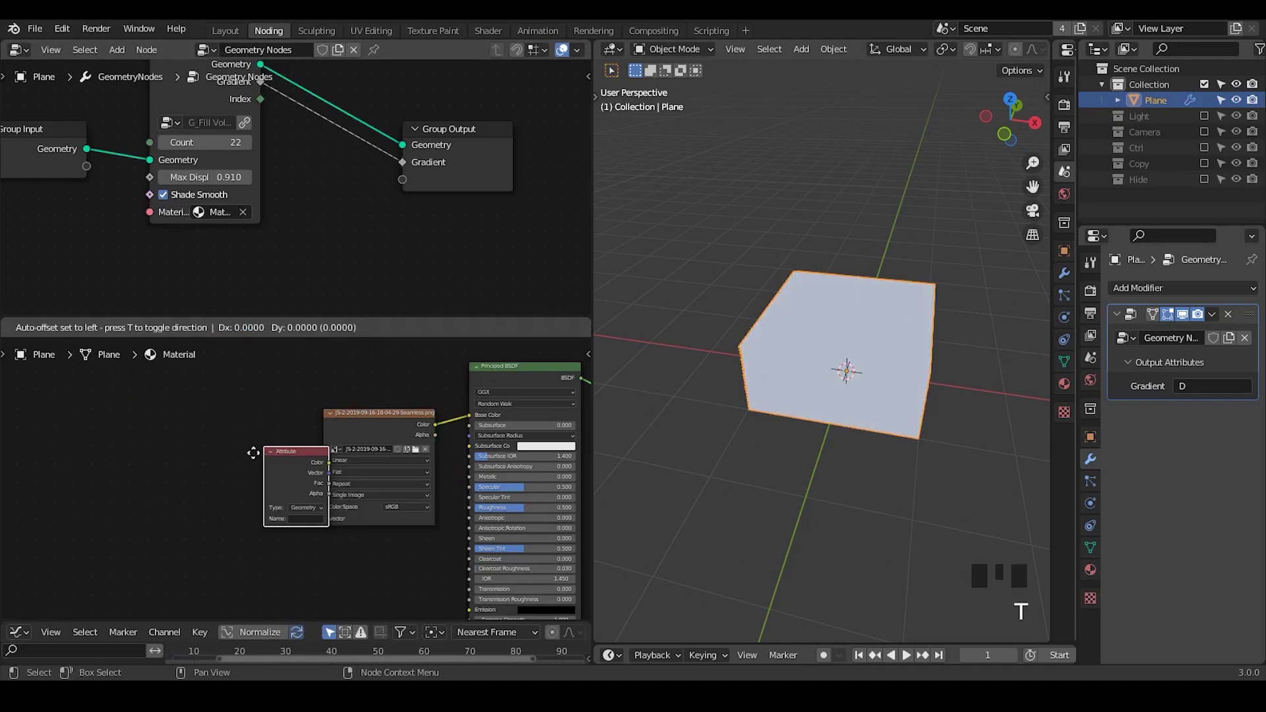
left_click(225, 458)
middle_click_drag(266, 523, 300, 467, "ctrl")
middle_click_drag(295, 481, 309, 441)
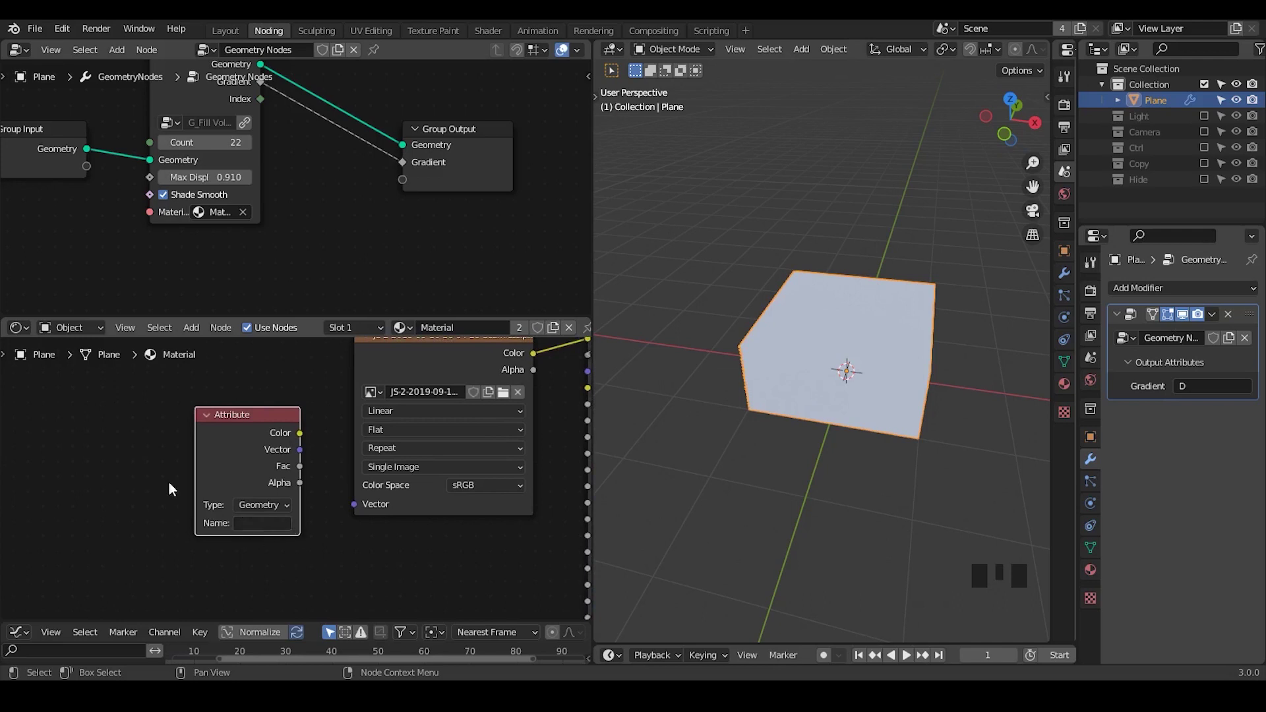
Step: Split the shader editor, turn one half into a Spreadsheet, and show the Face Corner data with the UVMap column
left_click_drag(4, 323, 306, 429)
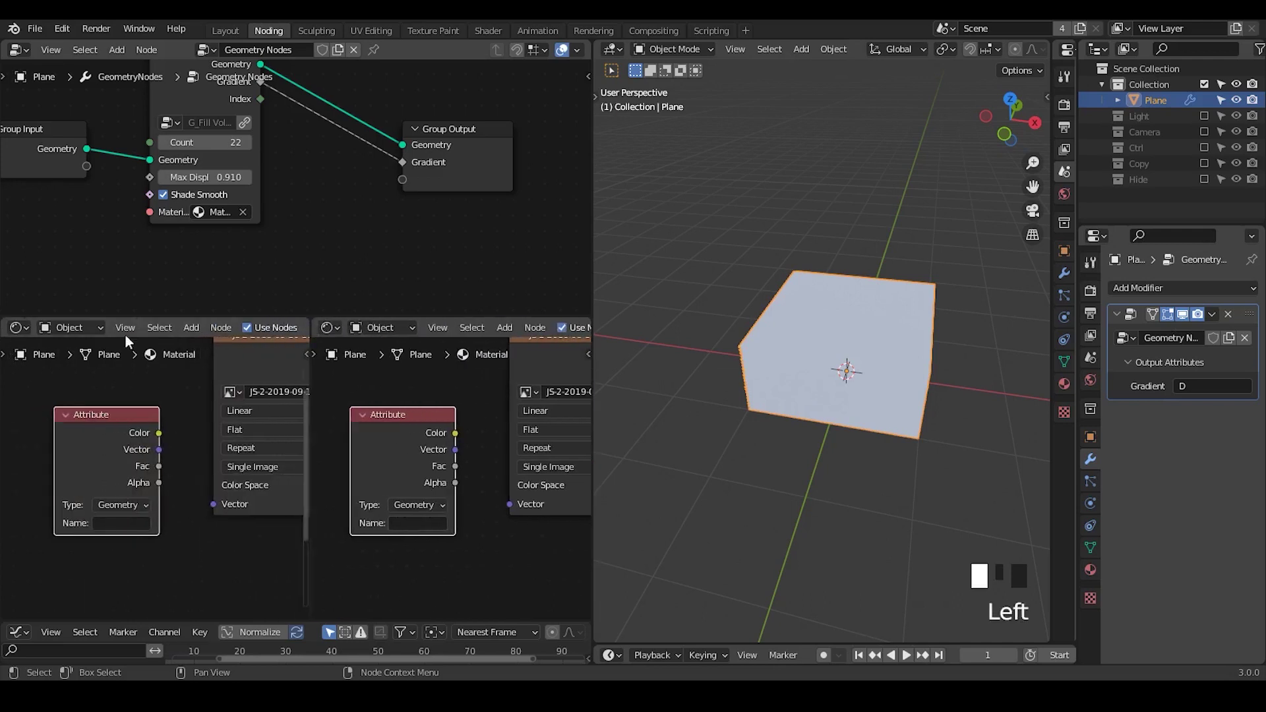
left_click(17, 327)
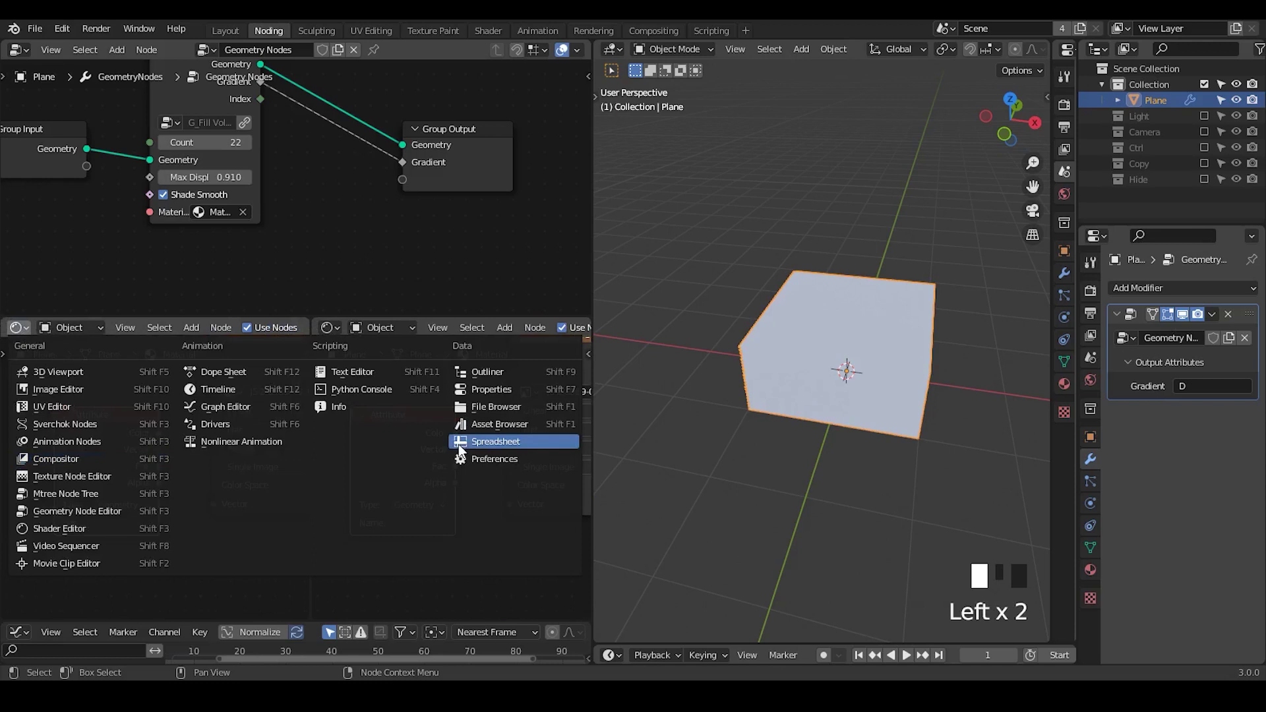
left_click(496, 441)
left_click(42, 410)
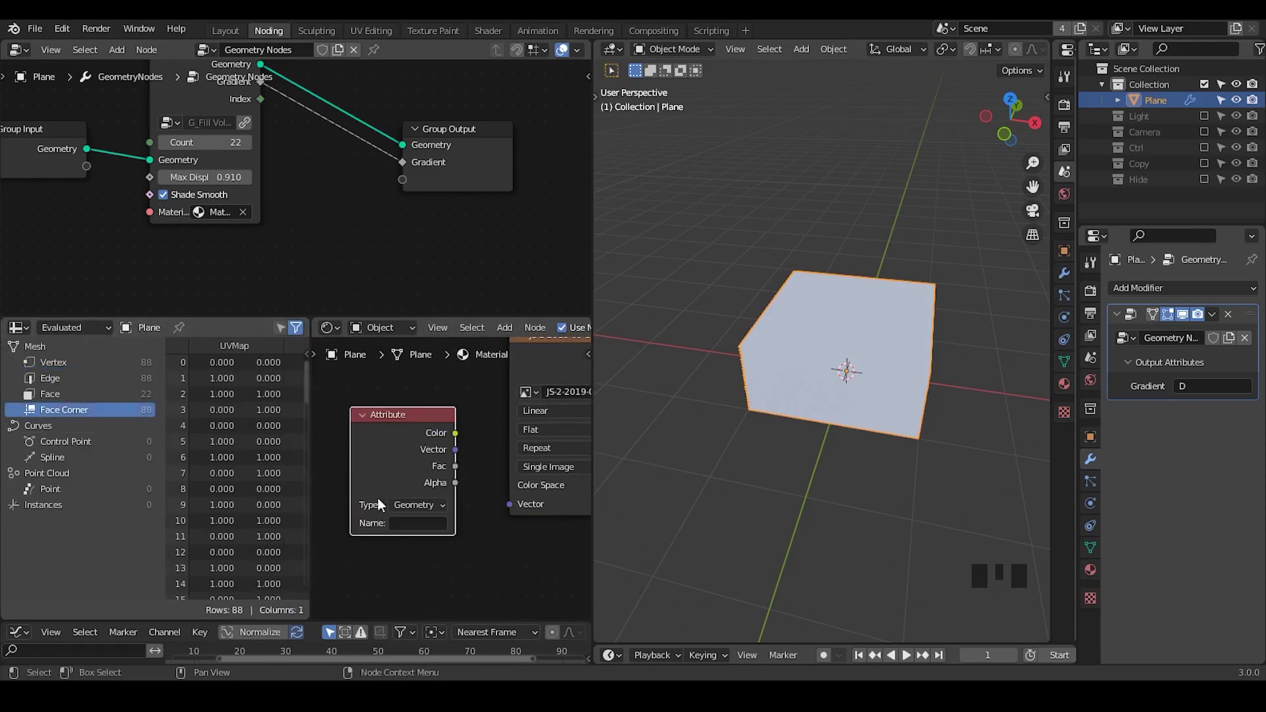
Step: Set the Attribute node's name to UVMap and connect its Color output to the image texture's Vector input
left_click(419, 522)
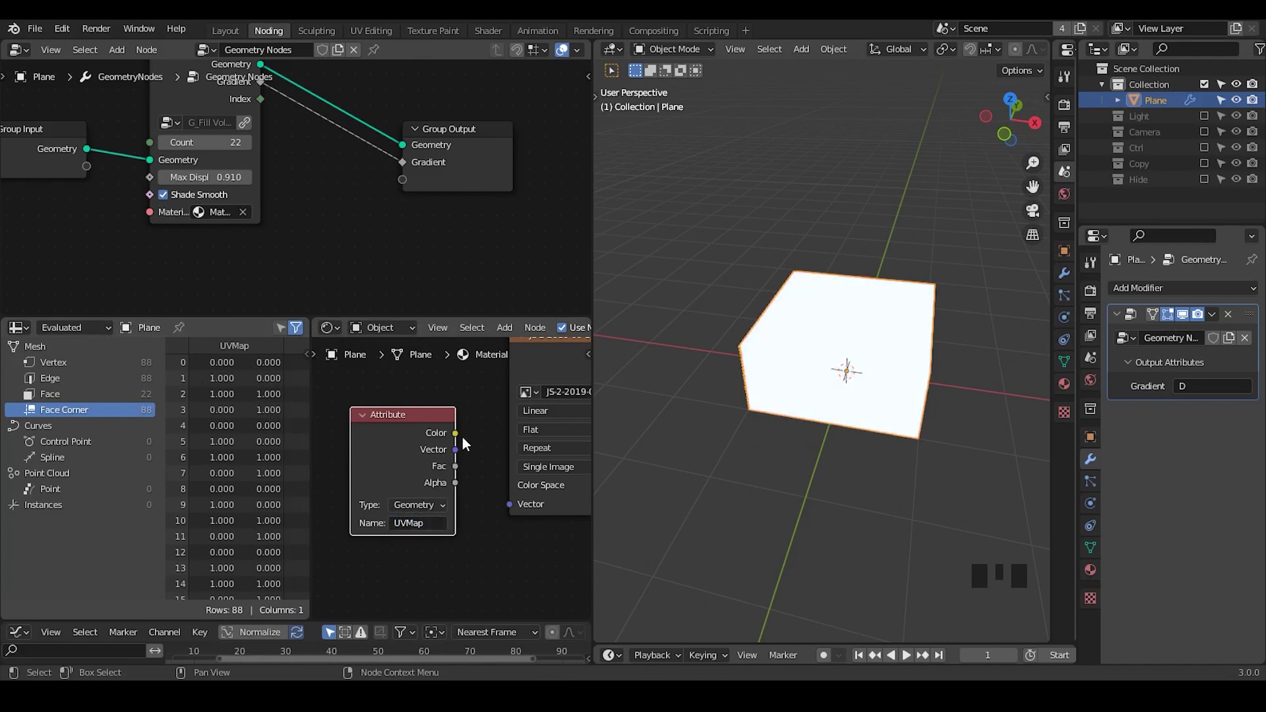
left_click_drag(455, 433, 510, 503)
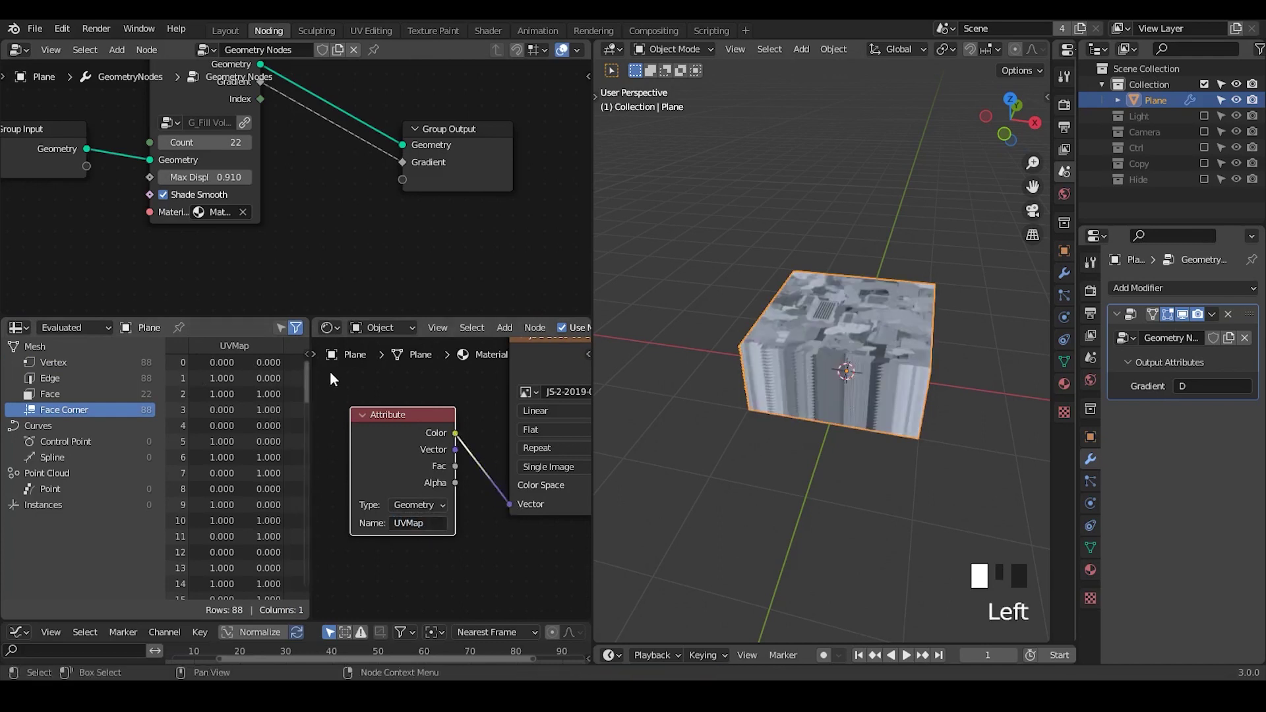
Step: Shrink the spreadsheet area to a narrow strip and move the Attribute and image texture nodes away from the Principled BSDF
left_click_drag(310, 371, 58, 392)
middle_click_drag(379, 399, 331, 462)
left_click_drag(180, 361, 374, 521)
key("g")
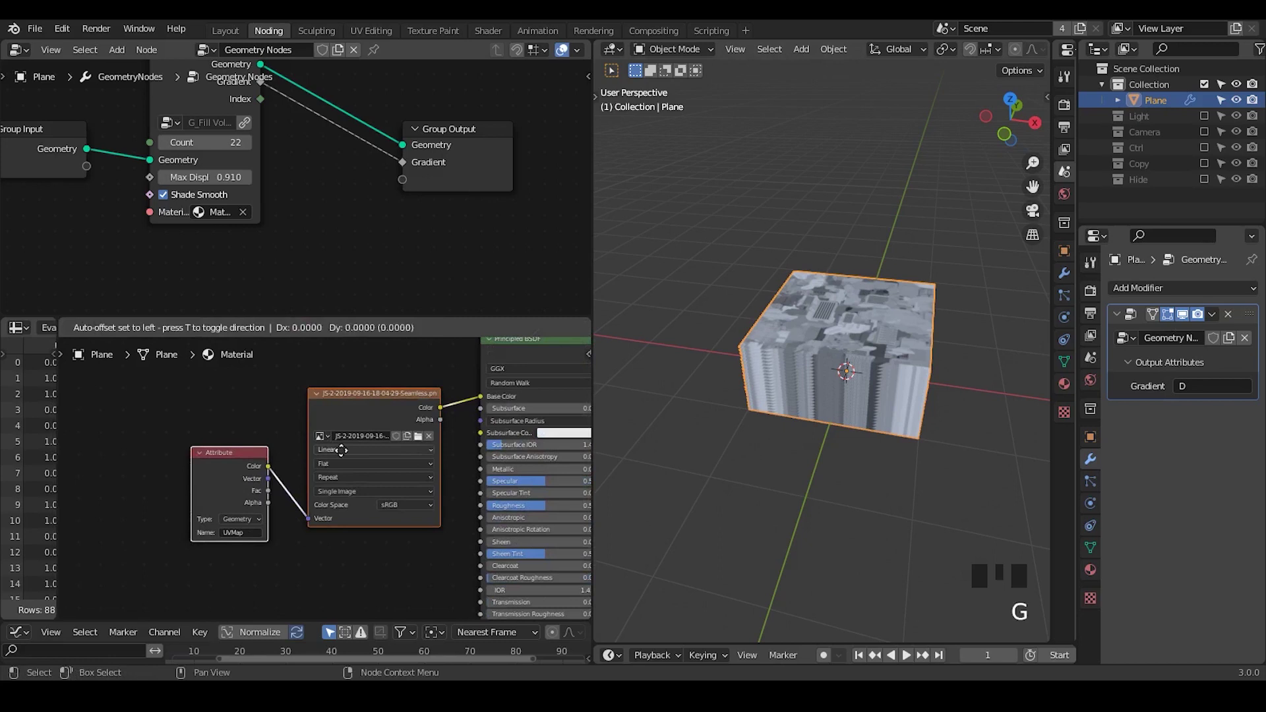
left_click(248, 431)
Step: Shift the Attribute and image texture nodes further away to open a wide gap before the Principled BSDF
middle_click_drag(810, 413, 817, 374)
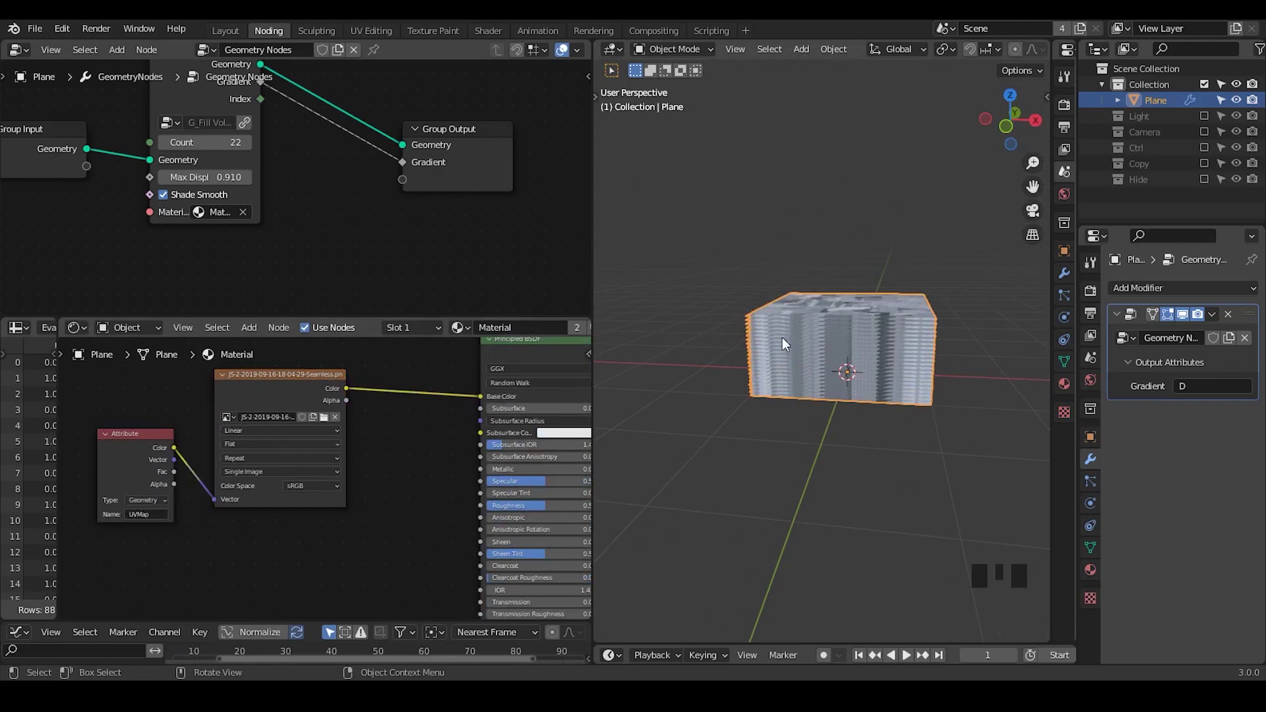
middle_click_drag(389, 420, 369, 414)
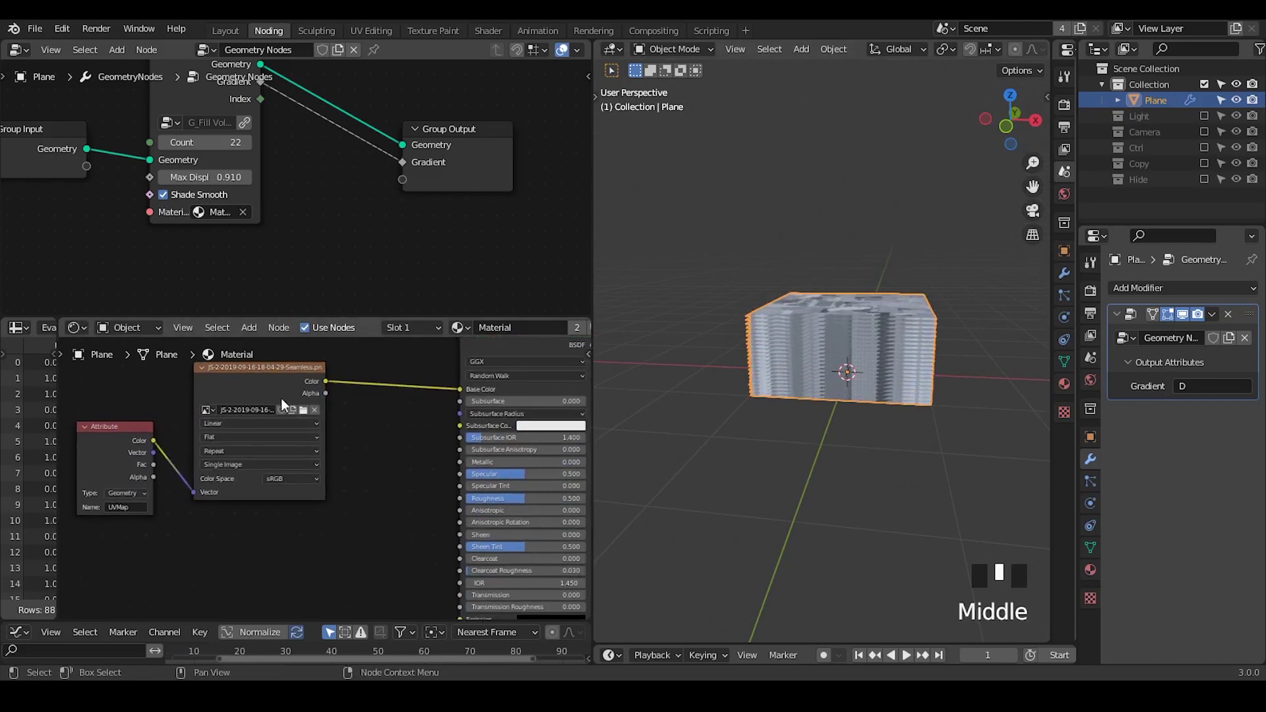
middle_click(845, 367)
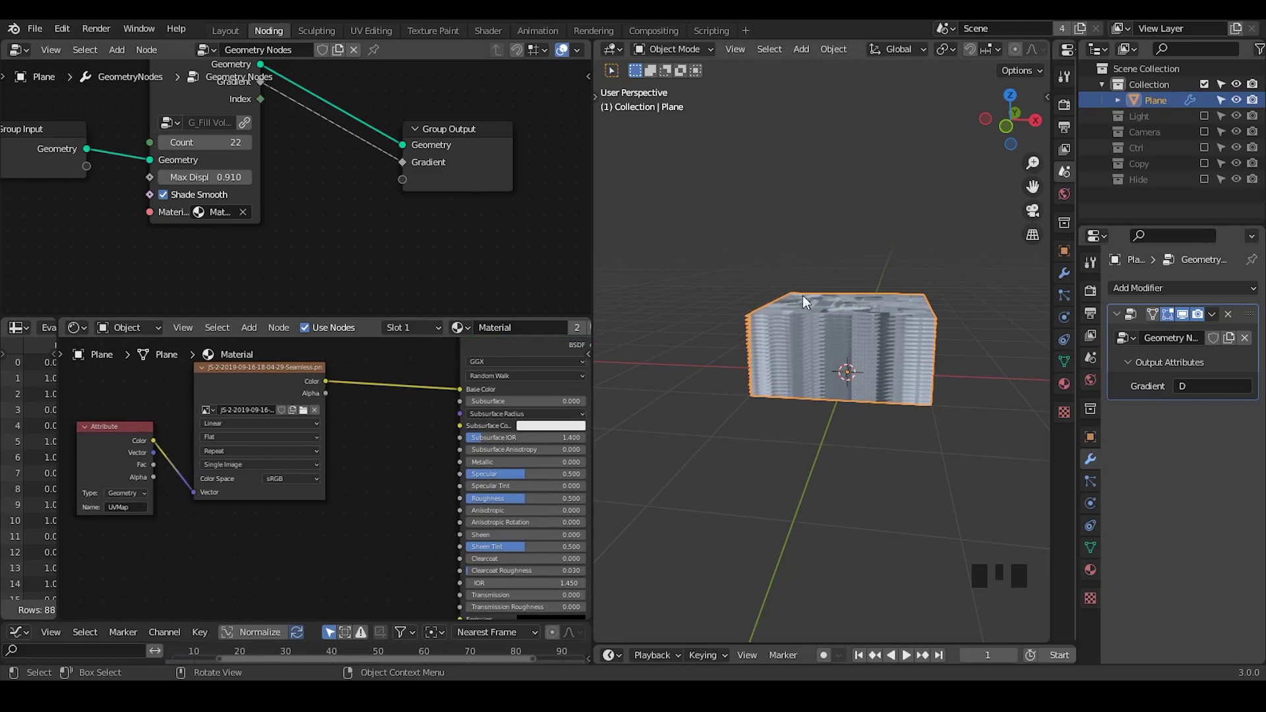
middle_click(374, 461)
left_click_drag(367, 401, 122, 552)
key("g")
left_click(354, 452)
middle_click_drag(345, 506, 348, 483, "ctrl")
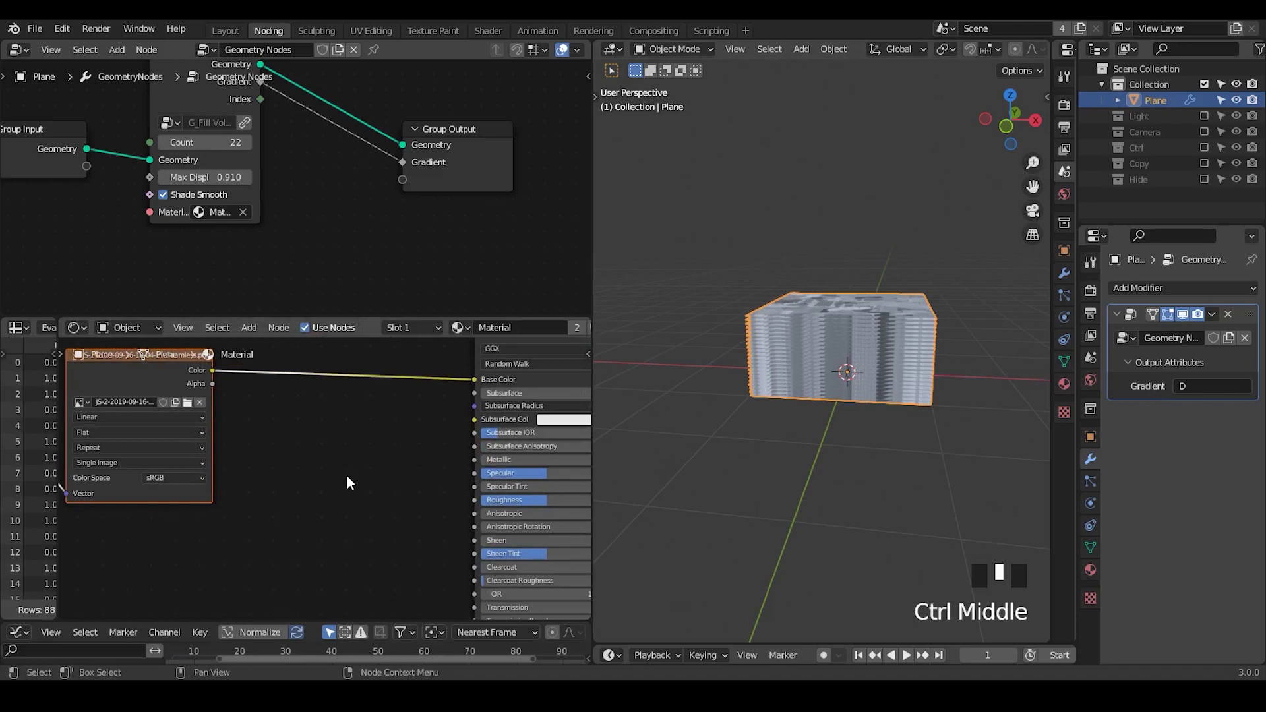
Step: Add the S_Shader Displace... group node and connect the image texture's Color output to its Height input
key("ctrl+a")
type("shader d")
key("Return")
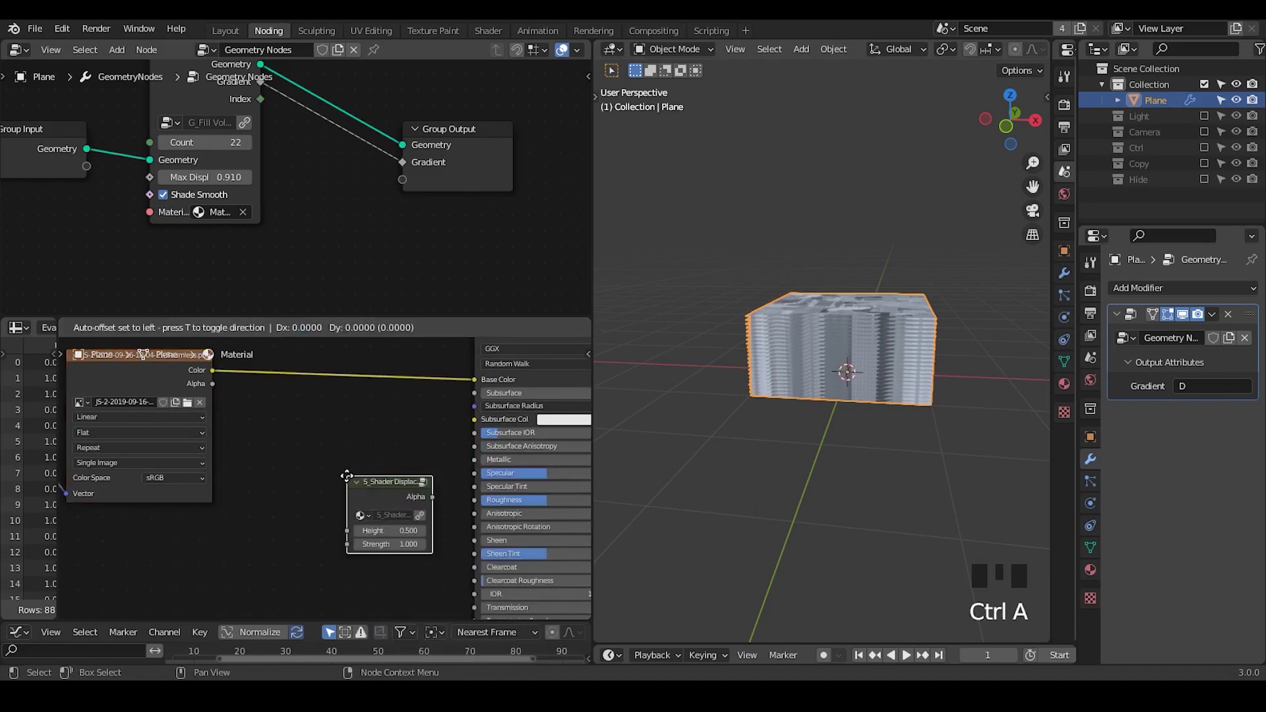
left_click(321, 433)
left_click_drag(213, 370, 316, 494)
left_click(337, 491)
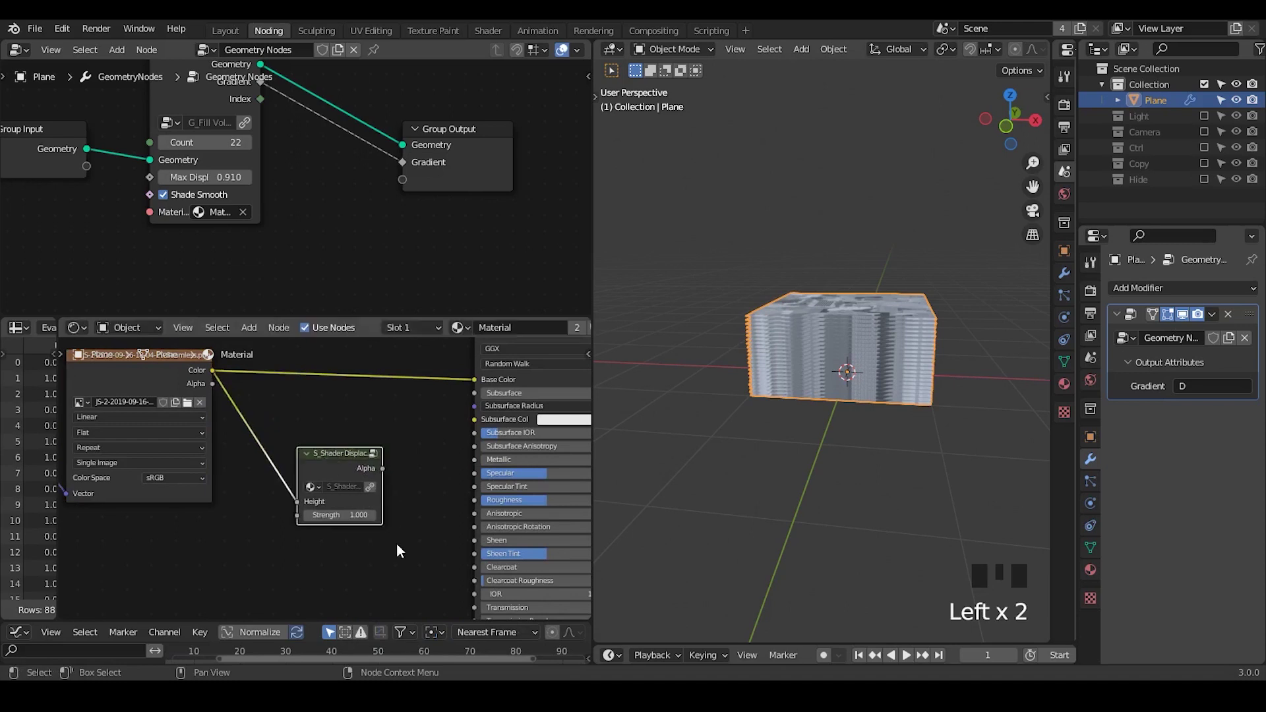
Step: Connect the shader displacement group's Alpha output to the Principled BSDF's Alpha input
middle_click_drag(410, 525, 339, 446)
left_click_drag(329, 382, 424, 574)
middle_click_drag(379, 463, 319, 546)
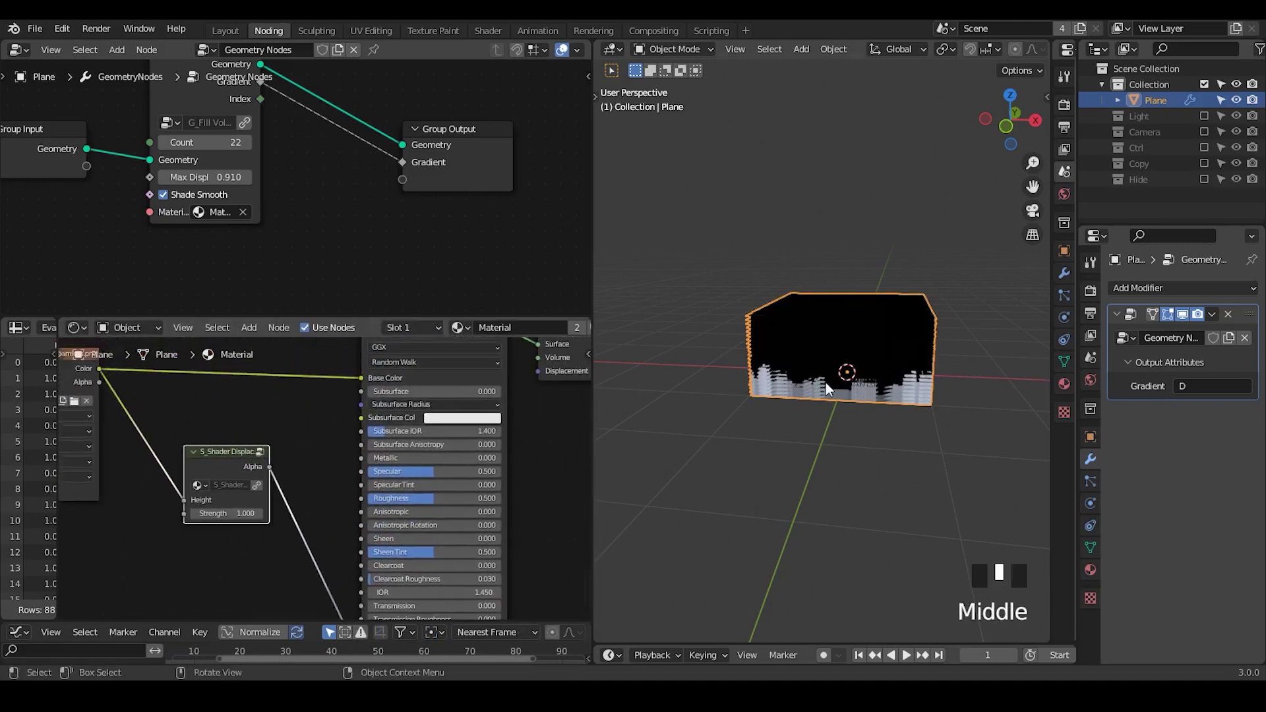
Step: Widen the node editor area and open the material's blend settings in the shader editor's options
scroll(825, 383, "up", 1)
mouse_move(826, 383)
middle_mouse_down()
mouse_move(846, 395)
mouse_move(871, 356)
mouse_move(837, 374)
mouse_move(832, 394)
middle_mouse_up()
middle_click_drag(303, 410, 278, 414)
middle_click_drag(278, 414, 270, 444, "ctrl")
left_click_drag(592, 280, 698, 279)
key("n")
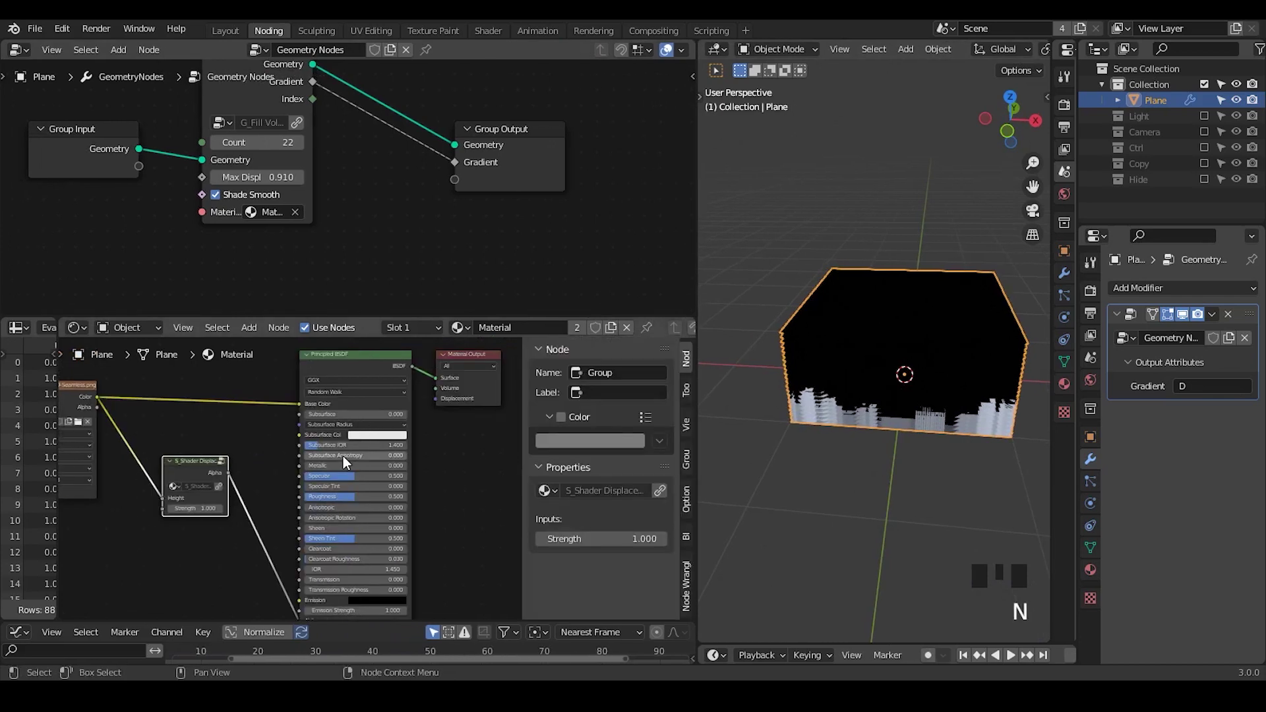
left_click(686, 500)
Step: Set the material's blend mode and shadow mode to Alpha Hashed
left_click(631, 392)
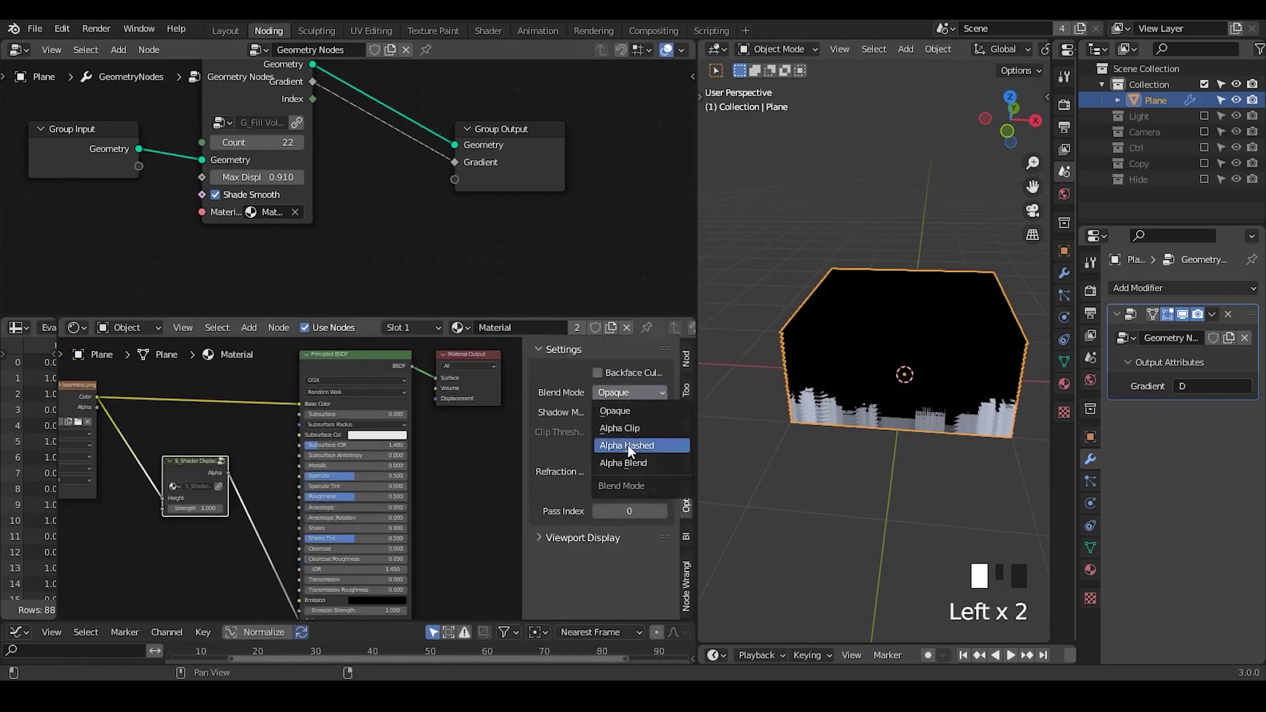
left_click(628, 445)
left_click(624, 410)
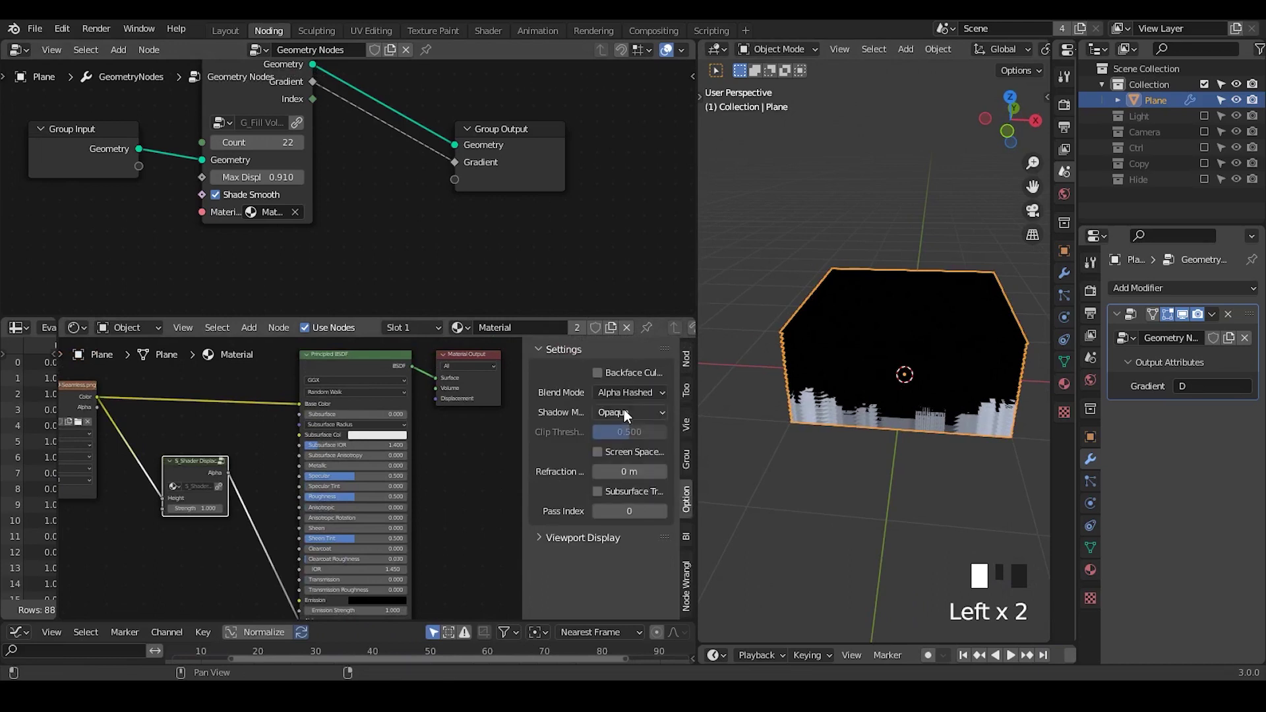
left_click(633, 481)
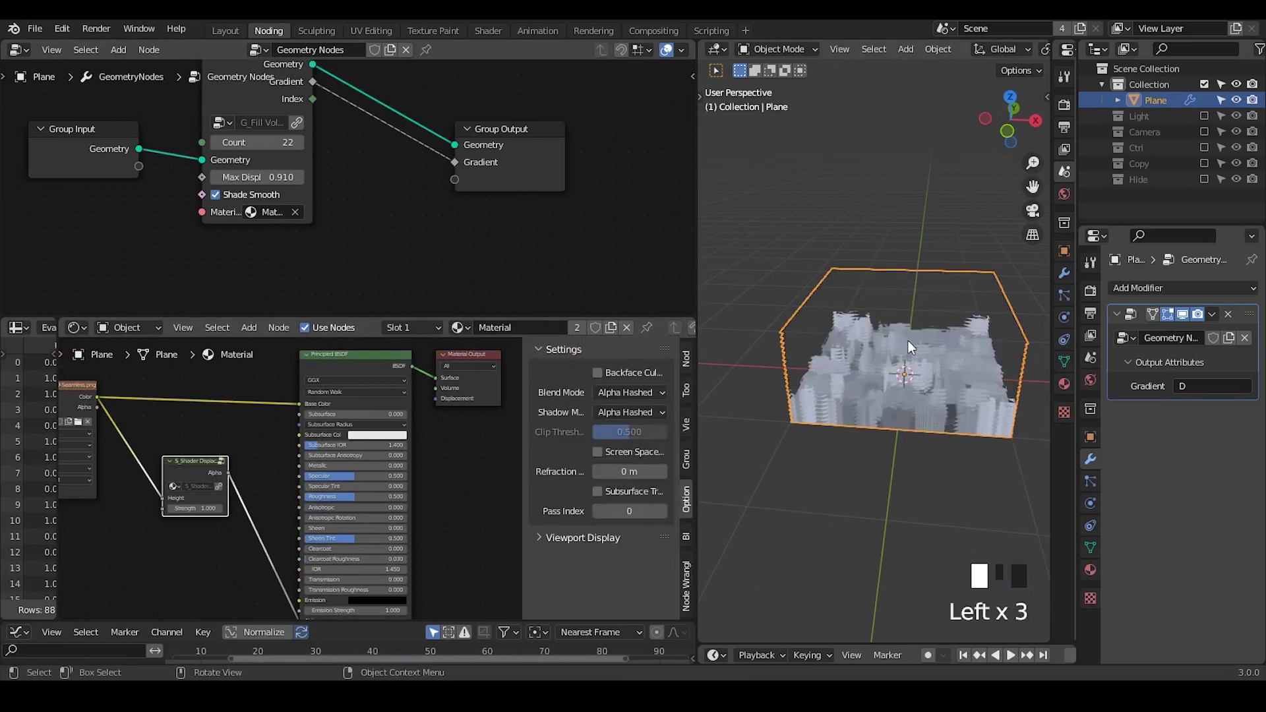
middle_click_drag(908, 340, 912, 357)
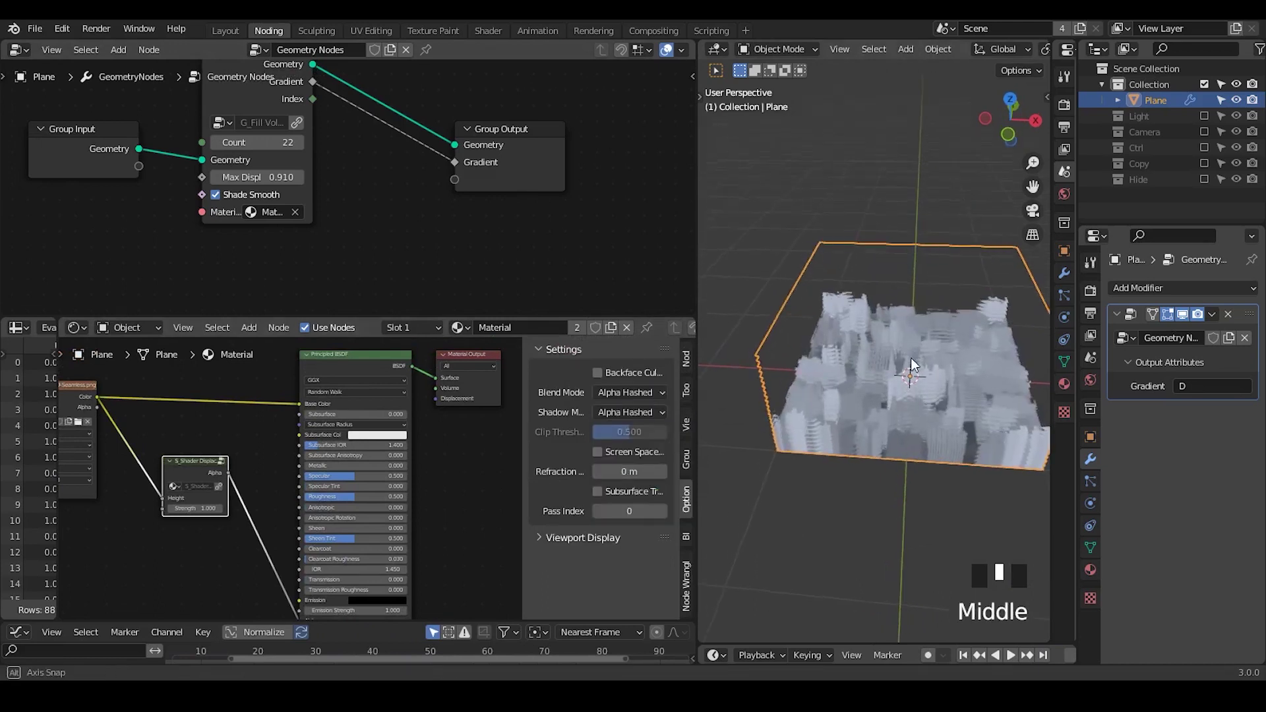
Step: Enable Ambient Occlusion and Screen Space Reflections in the Eevee render settings
left_click(1090, 293)
left_click(1129, 399)
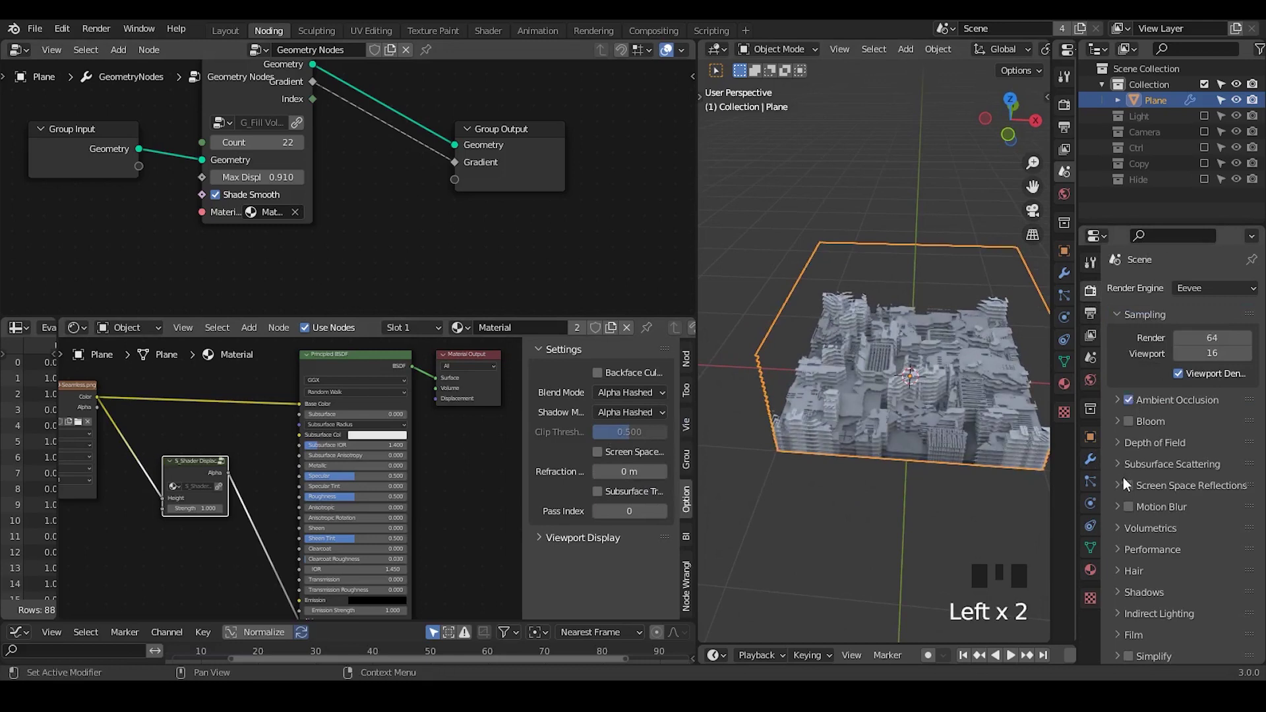
left_click(1128, 484)
middle_click_drag(912, 430, 790, 381, "shift")
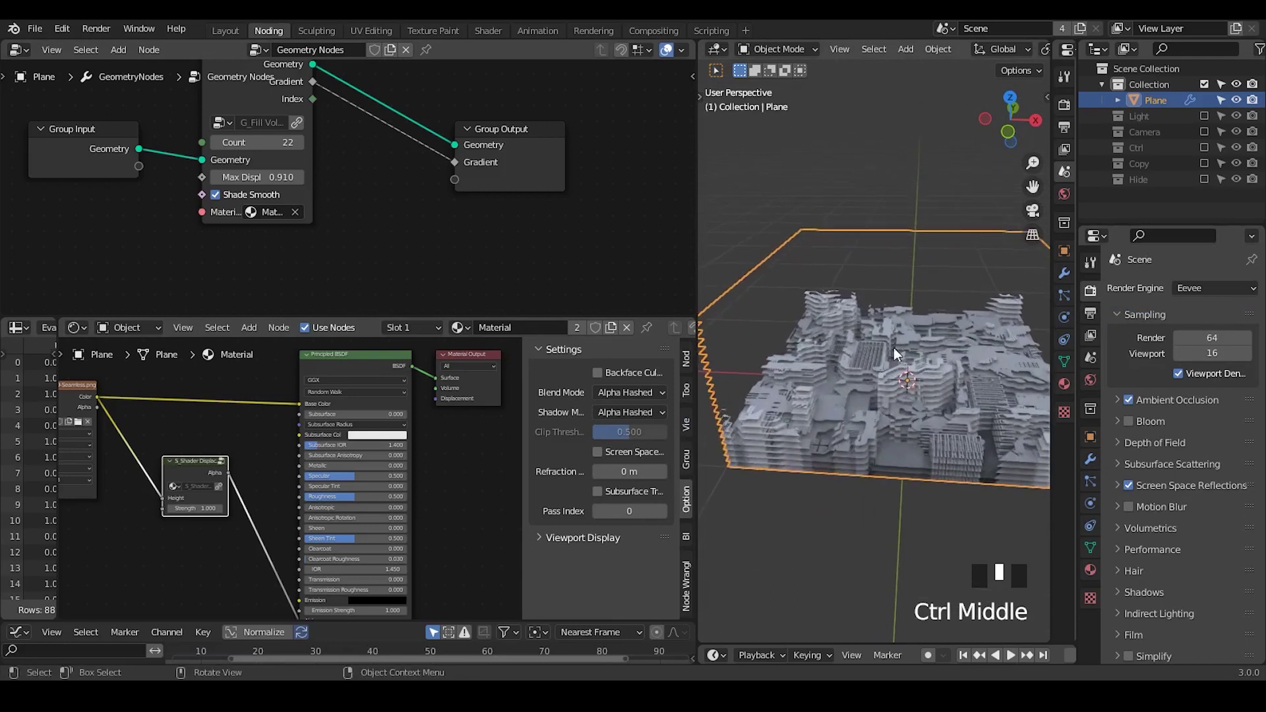
Step: Set the material's blend mode and shadow mode to Alpha Clip, and hide the shader editor's options
left_click(641, 393)
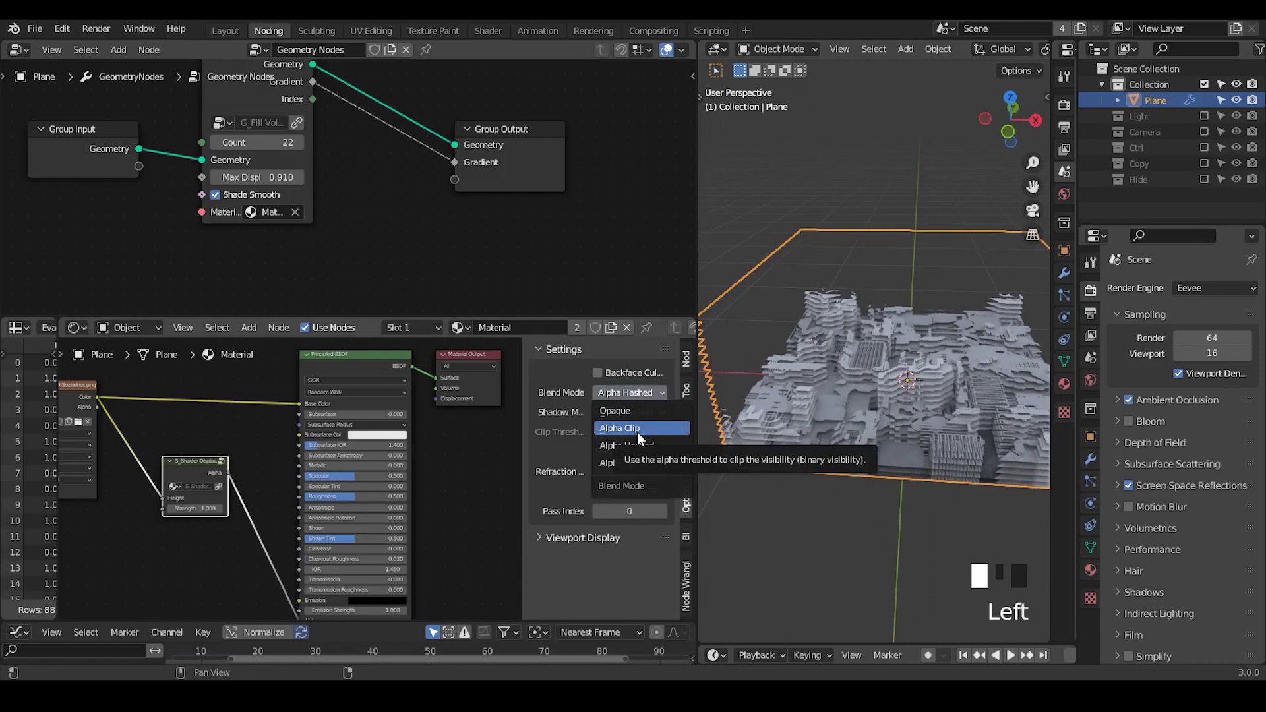
left_click(637, 432)
left_click(637, 414)
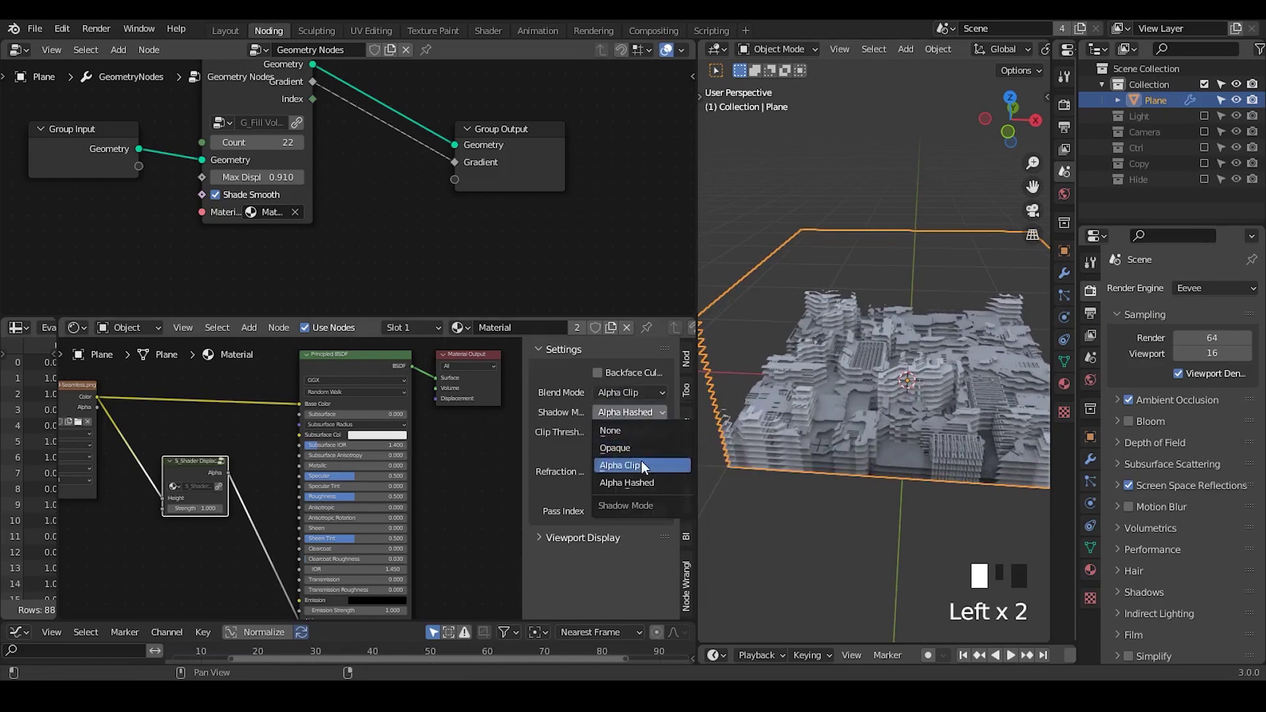
left_click(641, 461)
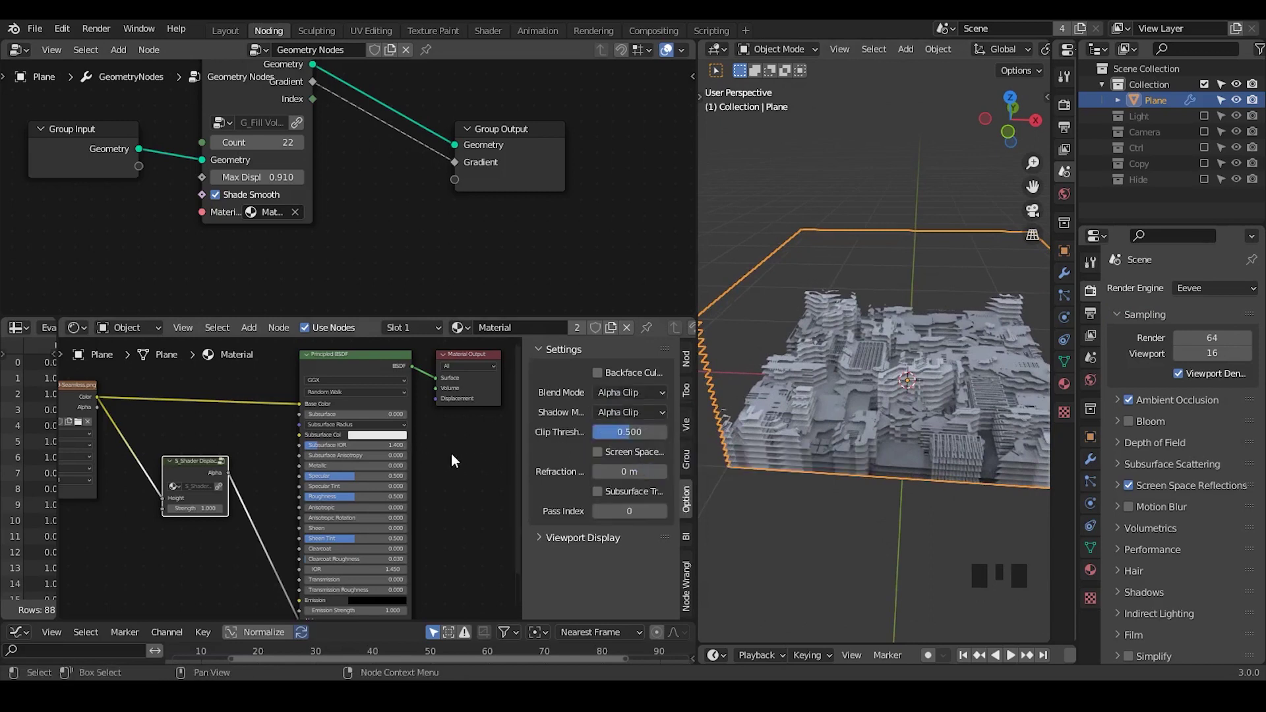
key("n")
middle_click_drag(315, 473, 334, 458)
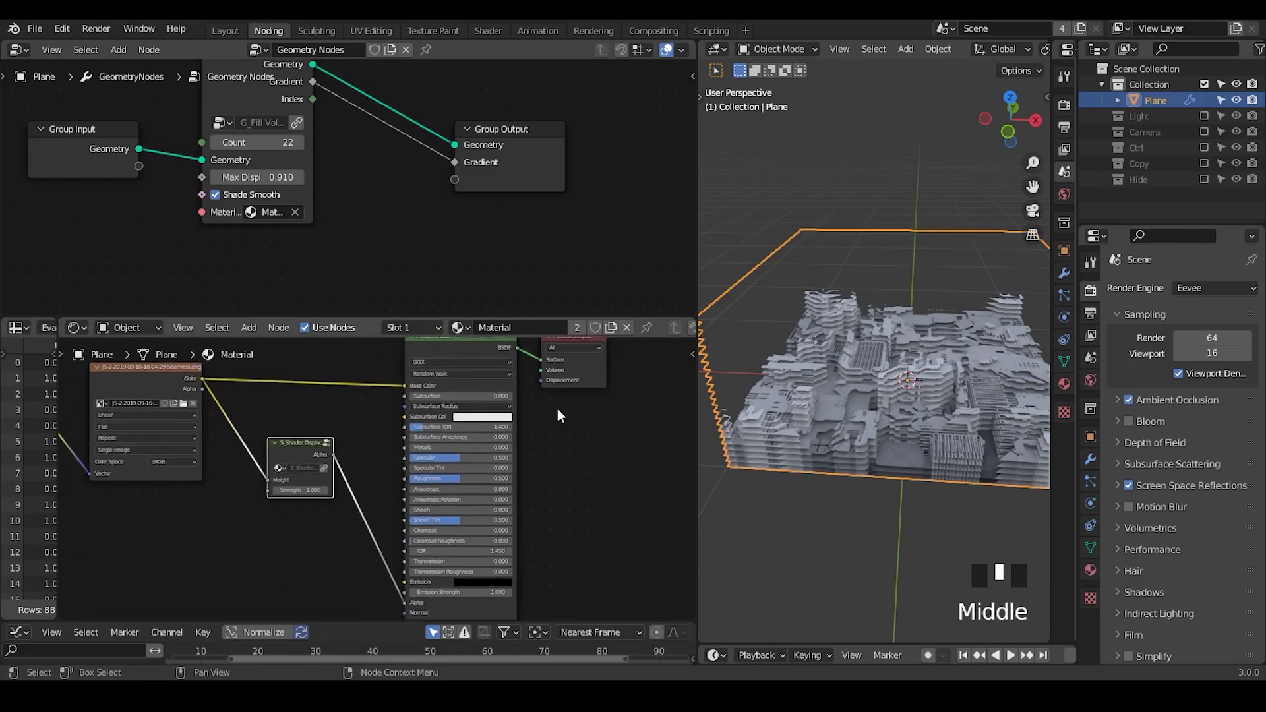
Step: Set the Count of the G_Fill Volume group node to 73
middle_click_drag(796, 368, 806, 329)
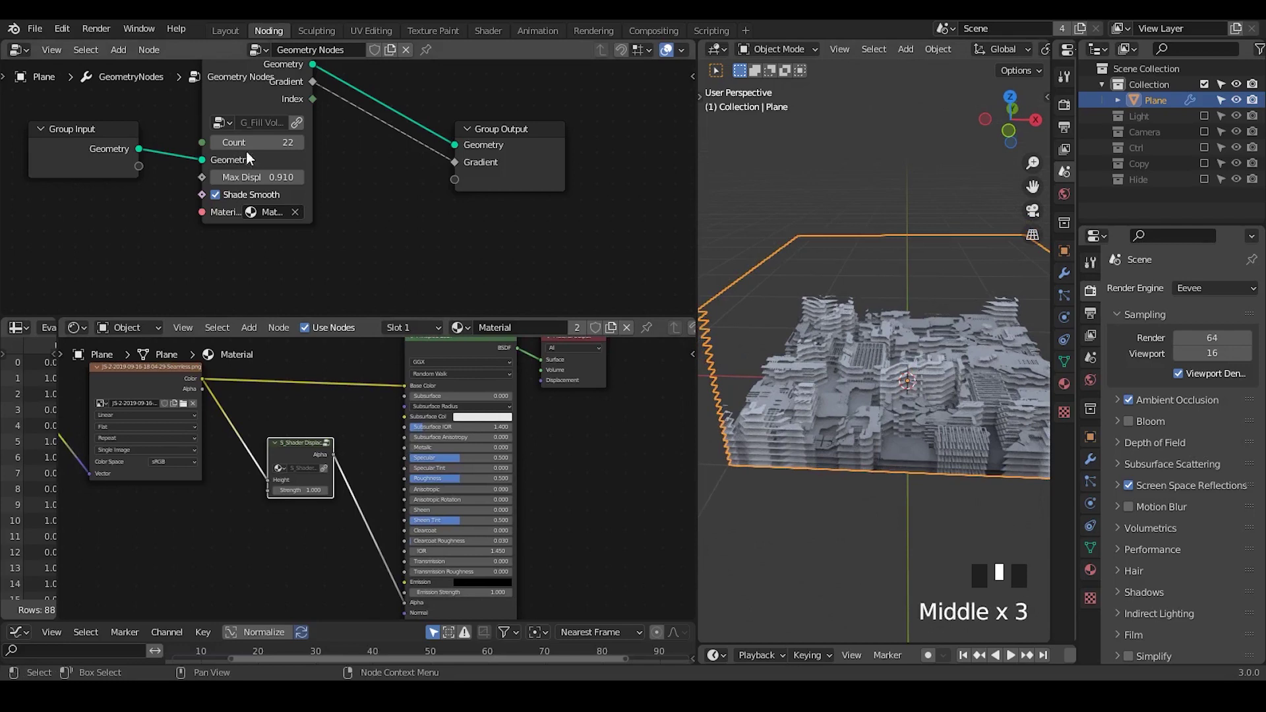
left_click_drag(248, 142, 303, 142)
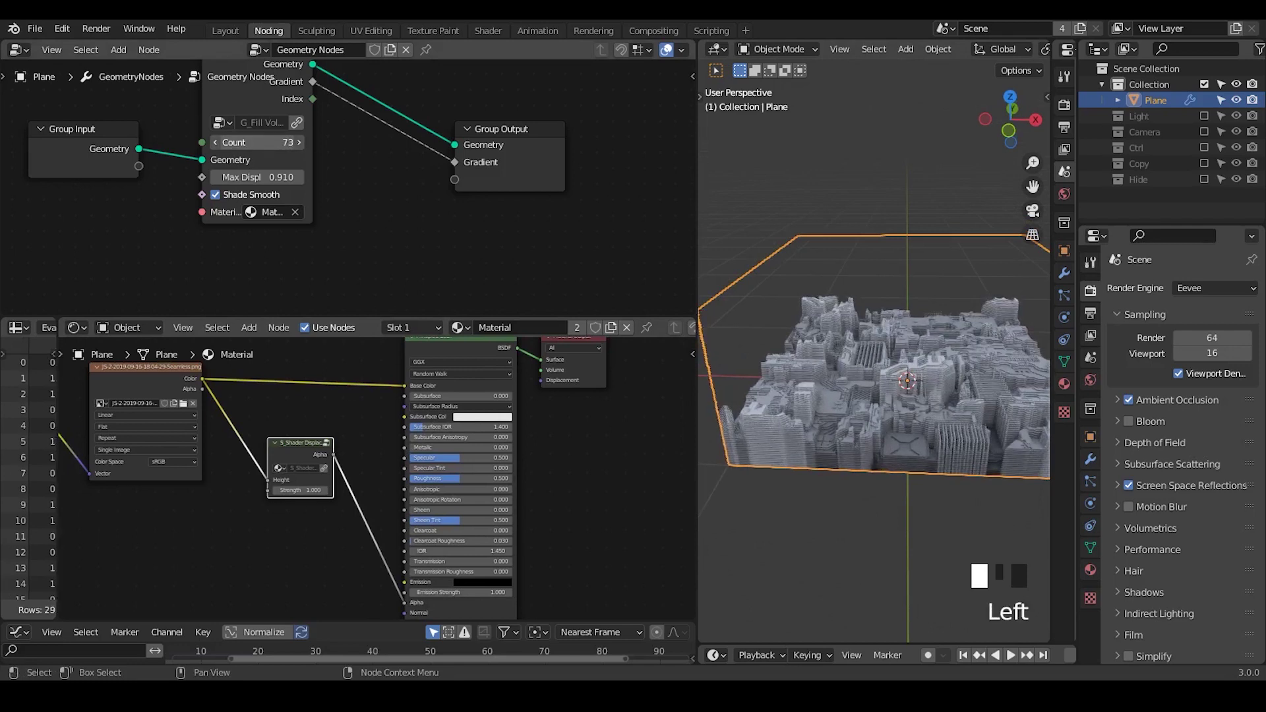
middle_click_drag(712, 323, 808, 323)
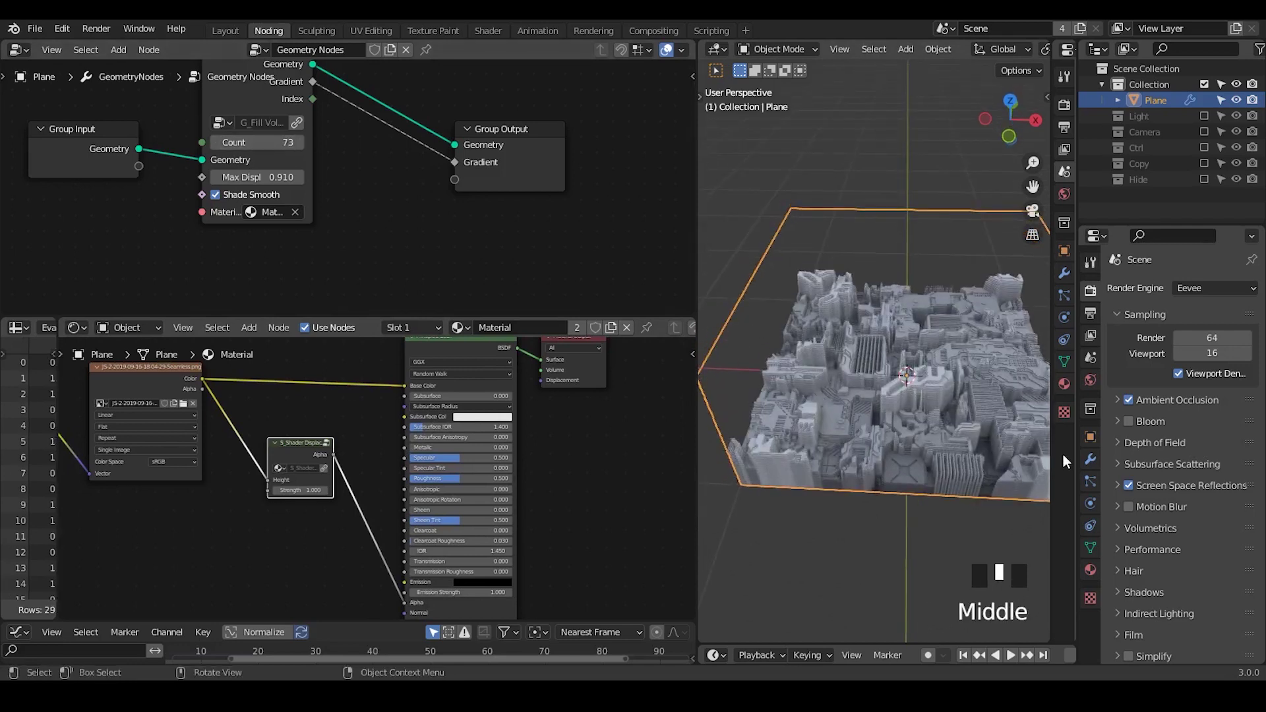
Step: Try a Solidify modifier with a thickness of 0.025 m on the plane, and remove it again
left_click(1090, 461)
left_click(1156, 287)
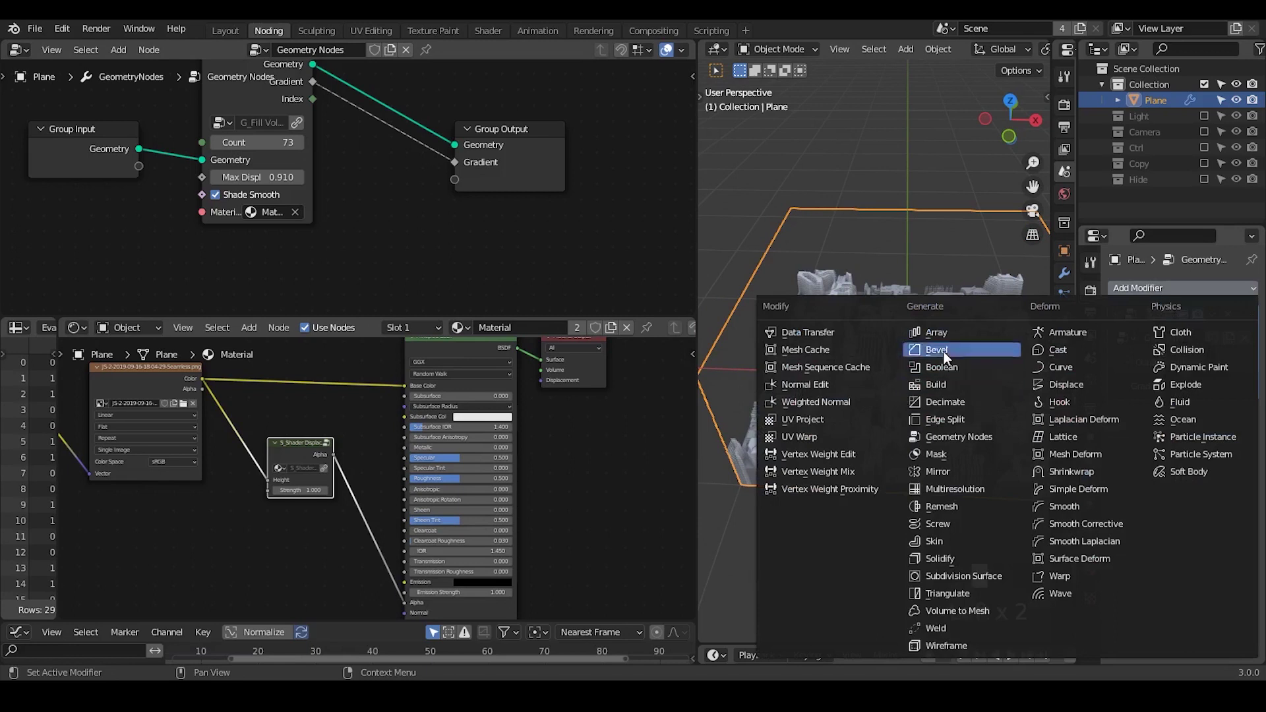
left_click(967, 561)
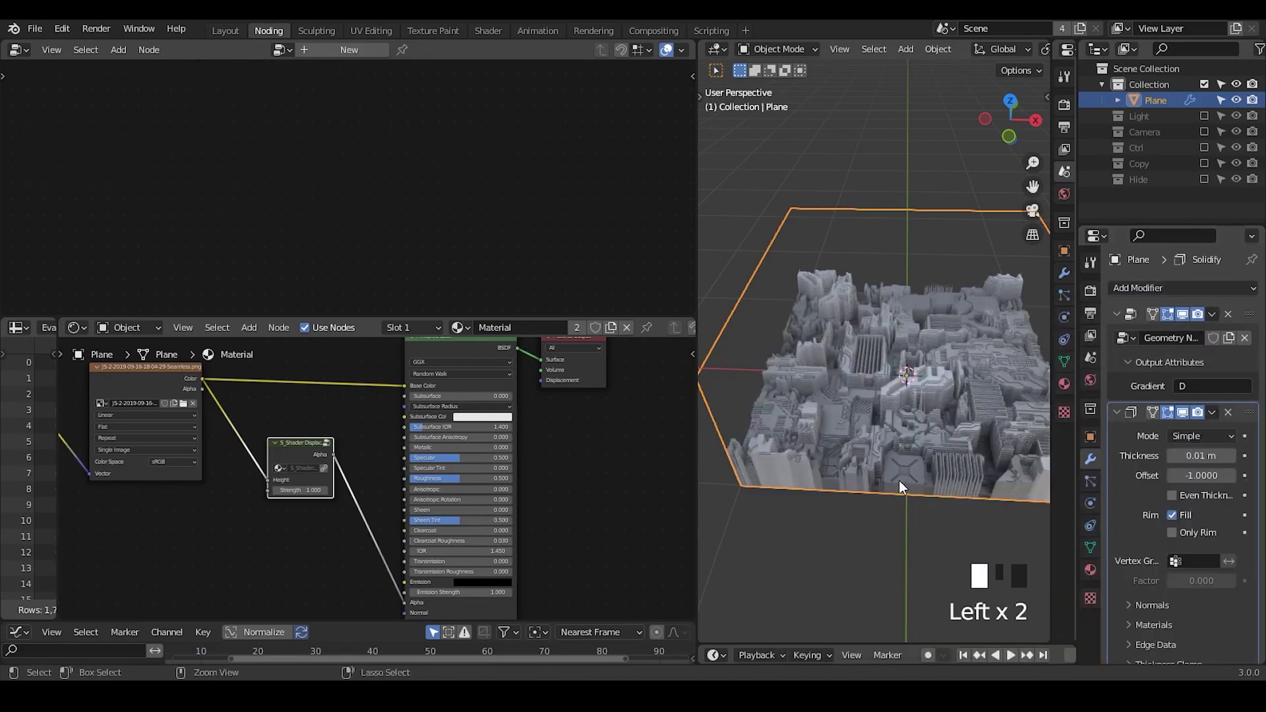
middle_click_drag(900, 481, 899, 446, "ctrl")
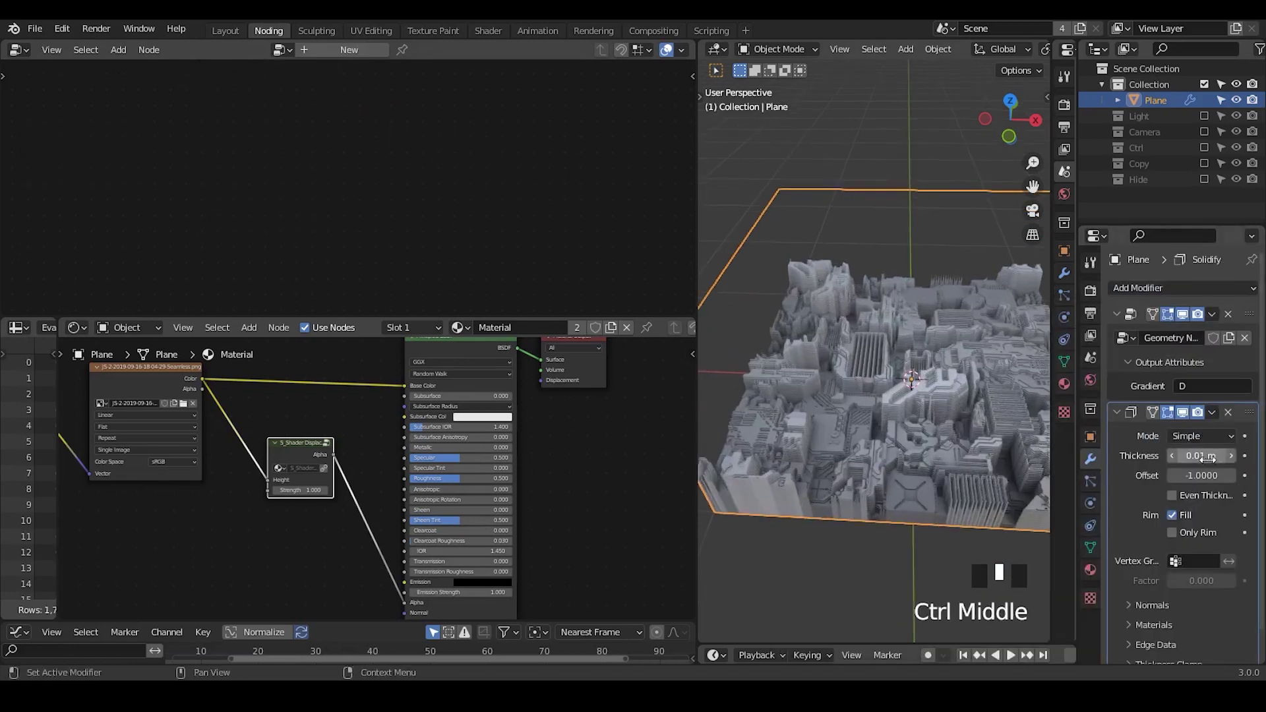
left_click_drag(1208, 458, 1222, 457, "shift")
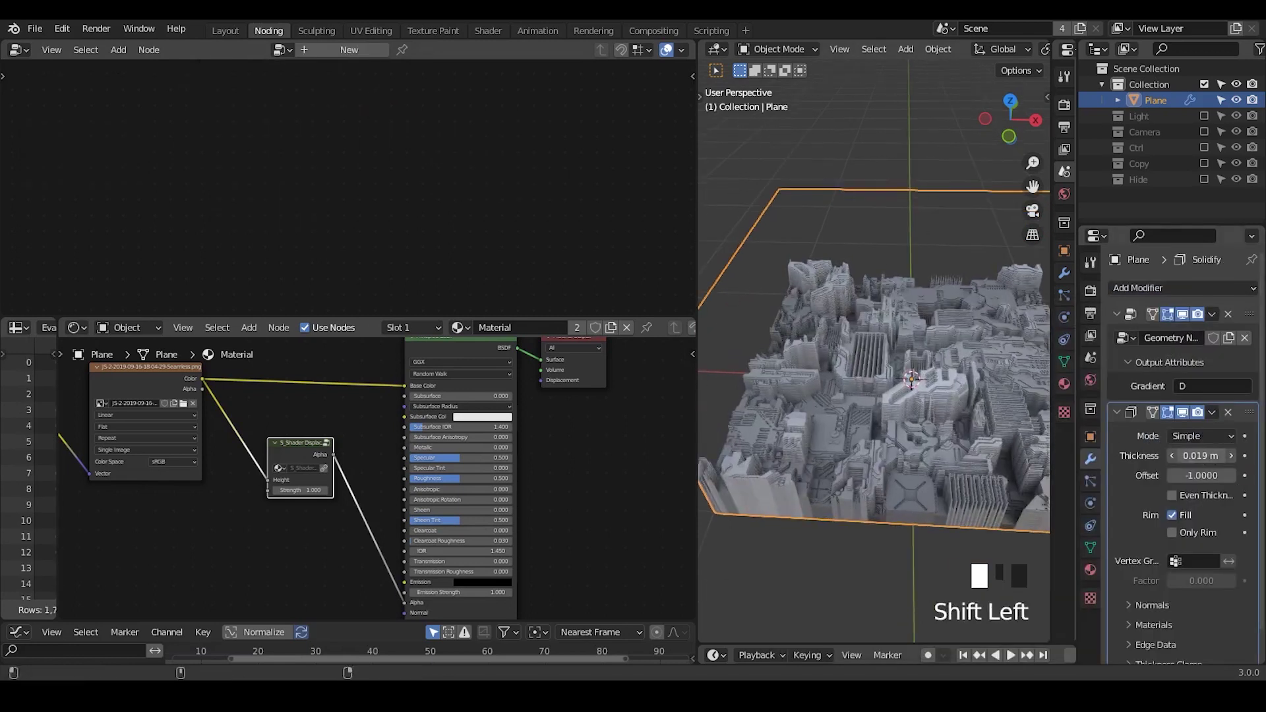
left_click(1227, 413)
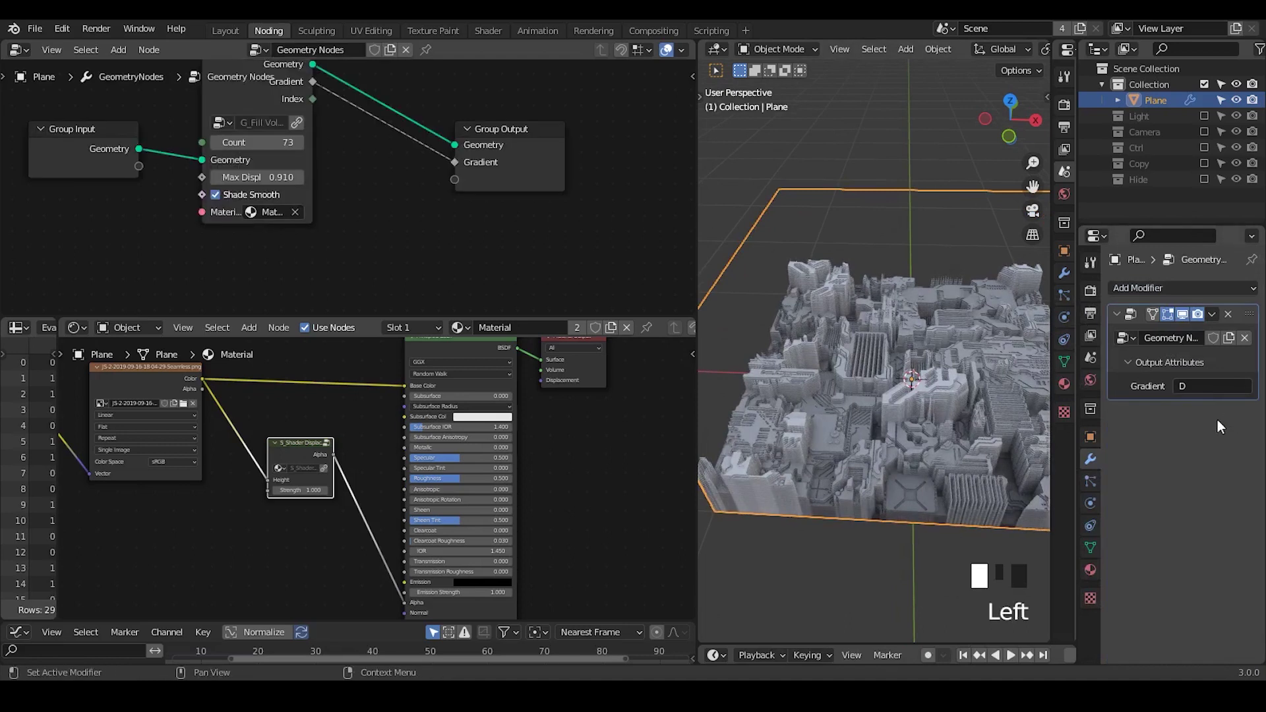
Step: Switch the render engine to Cycles and set the feature set to Experimental
left_click(1090, 292)
left_click(1208, 285)
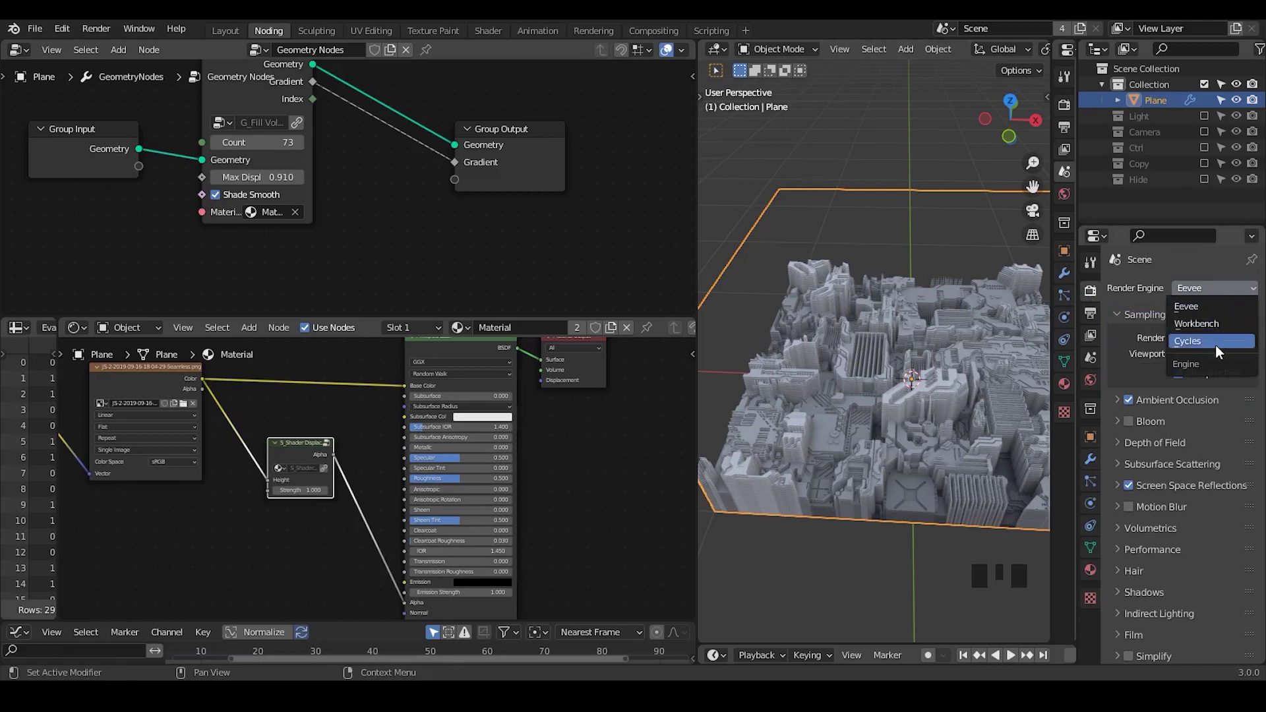
left_click(1191, 290)
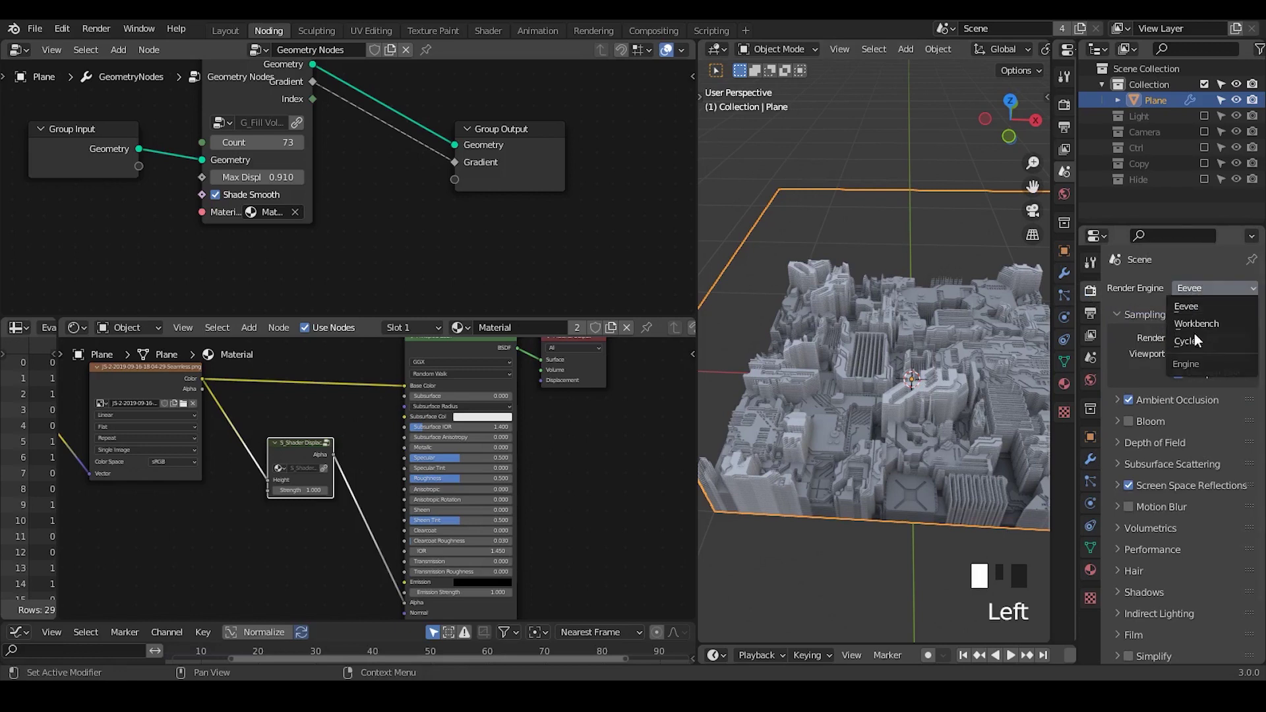
left_click(1196, 343)
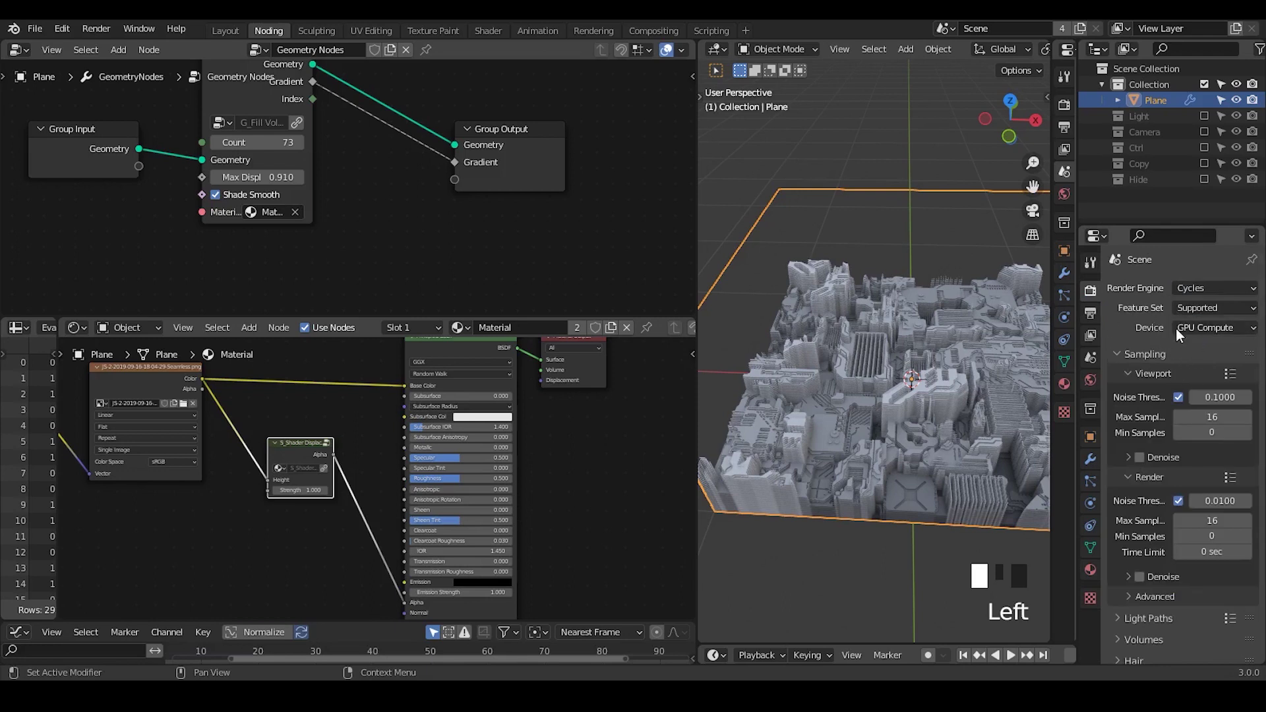
left_click(1184, 310)
left_click(1188, 344)
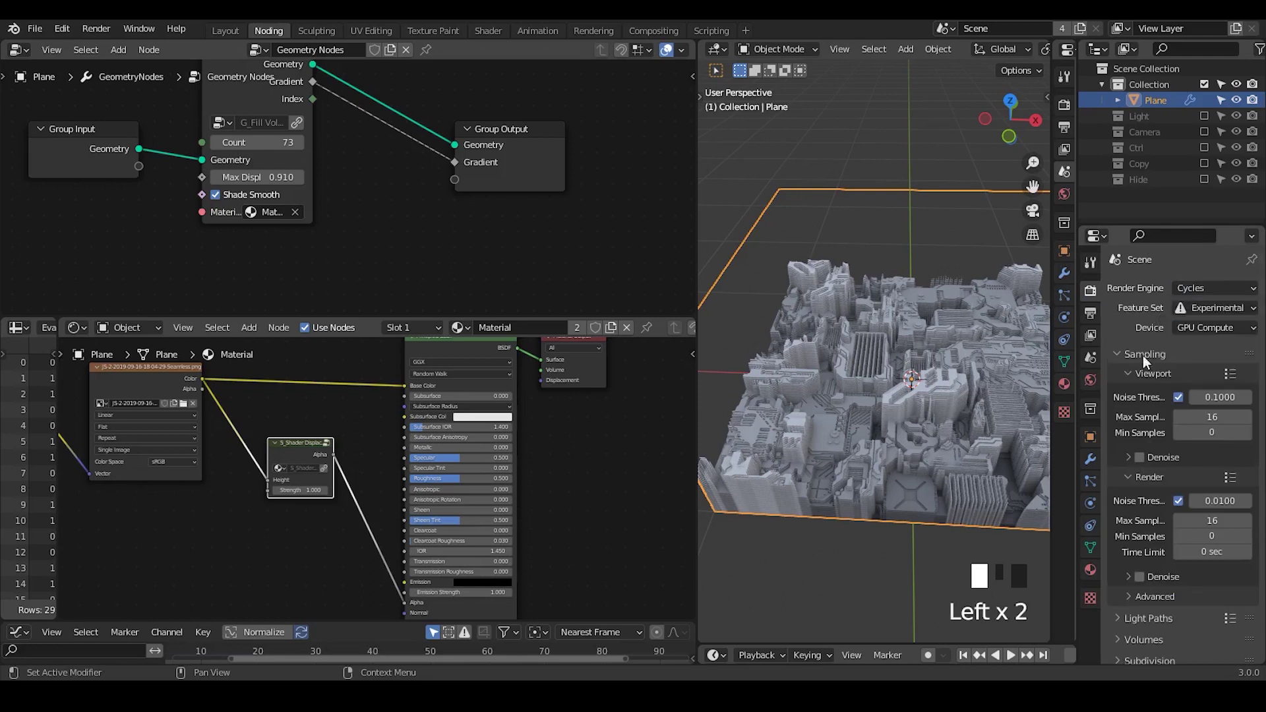
Step: Turn off the Geometry Nodes modifier's viewport and render display, and try a Subdivision Surface modifier with Adaptive Subdivision on the plane
left_click(1090, 455)
left_click(1159, 285)
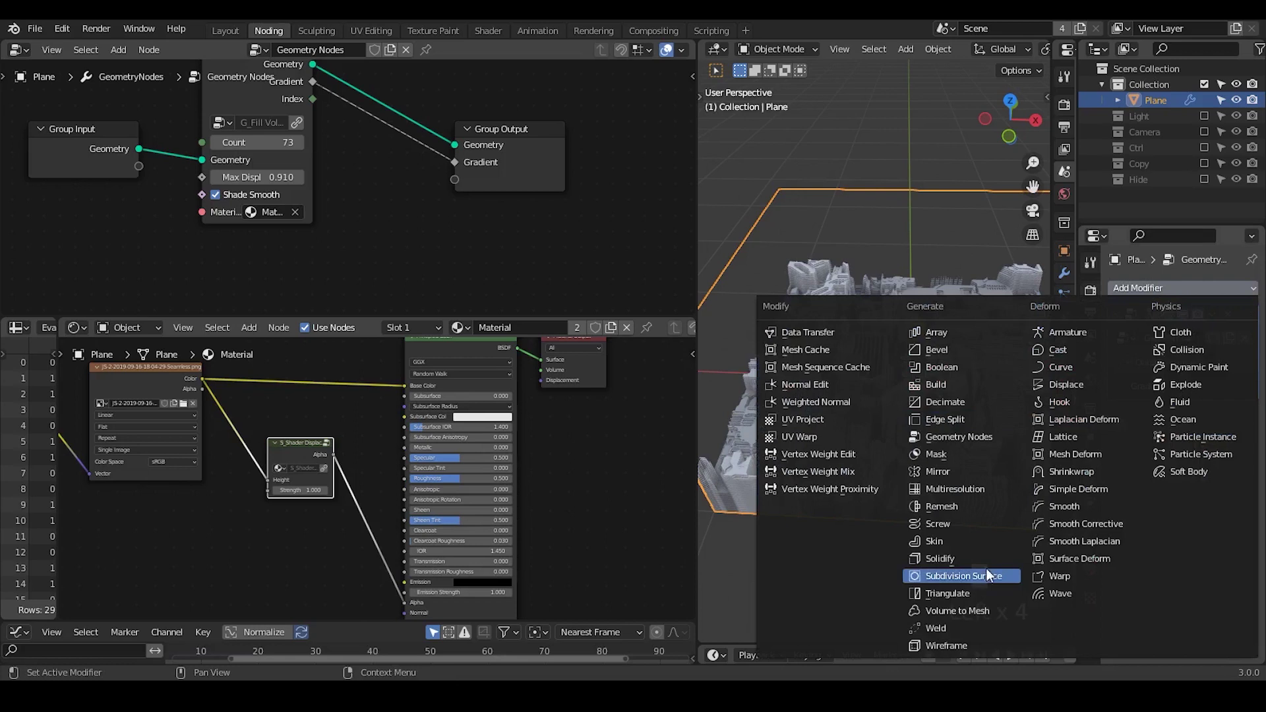
key("Left")
key("Left")
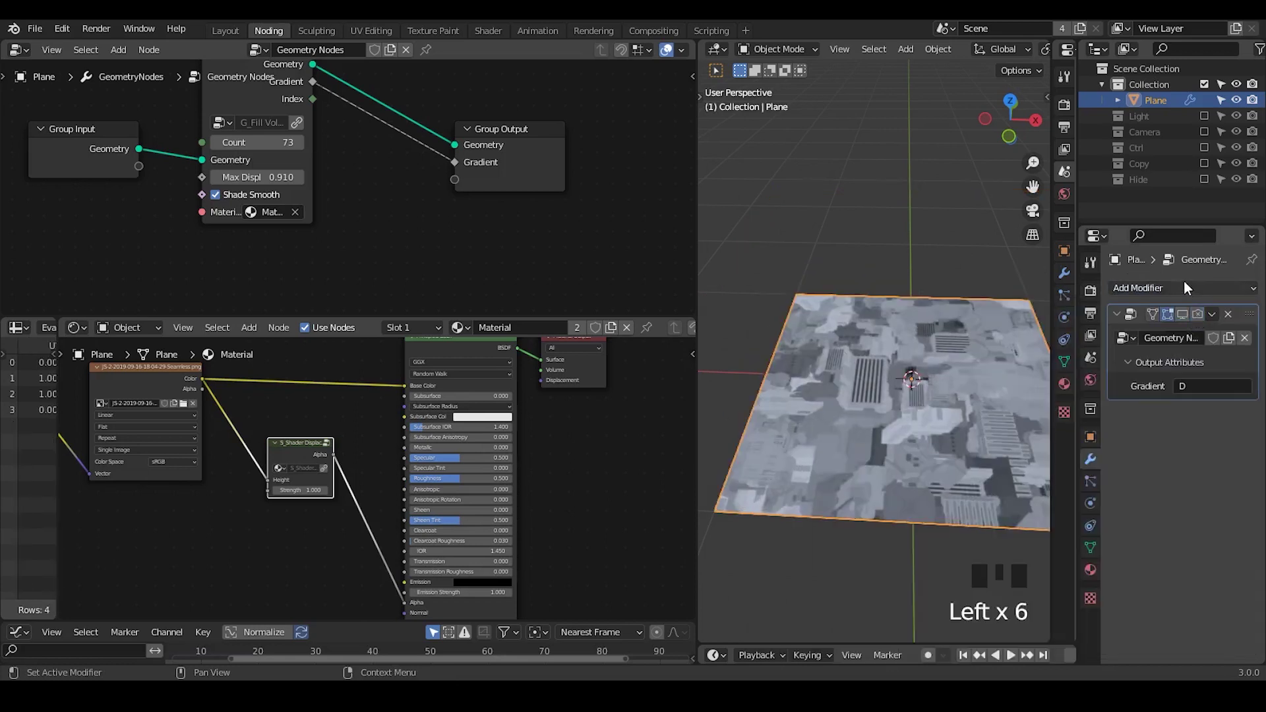
left_click(1185, 288)
left_click(970, 572)
key("Left")
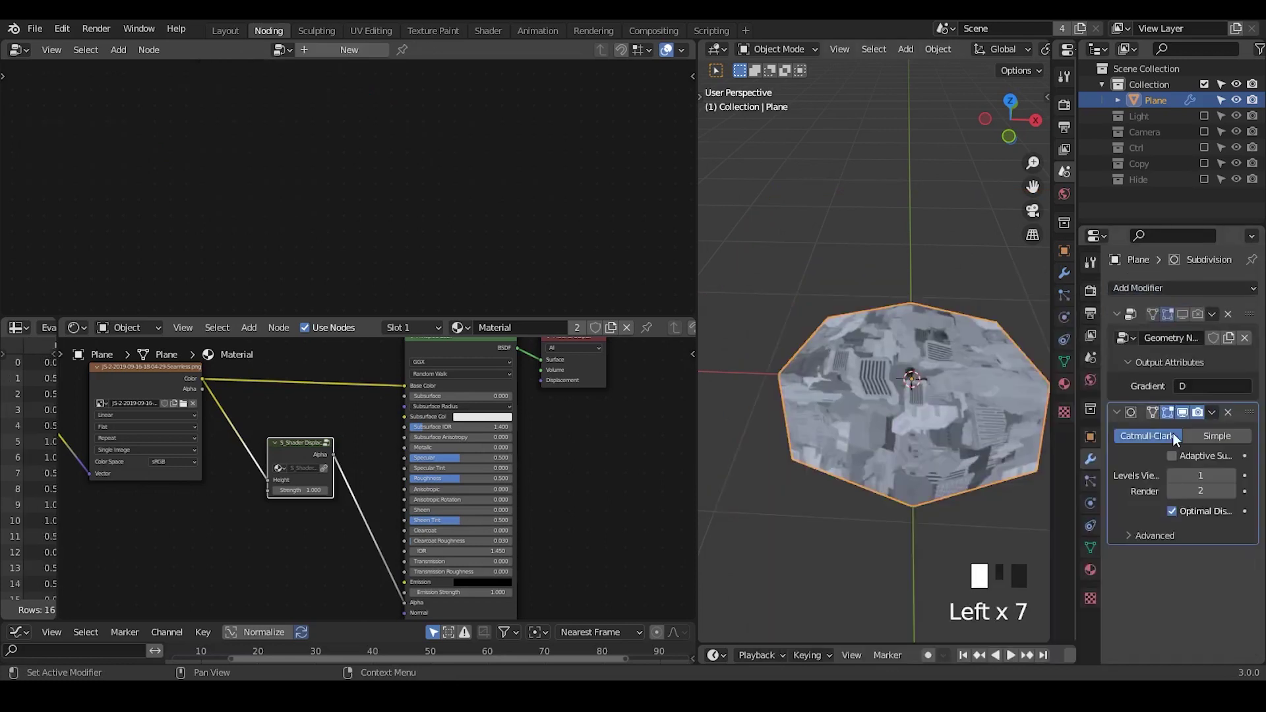
left_click(1158, 536)
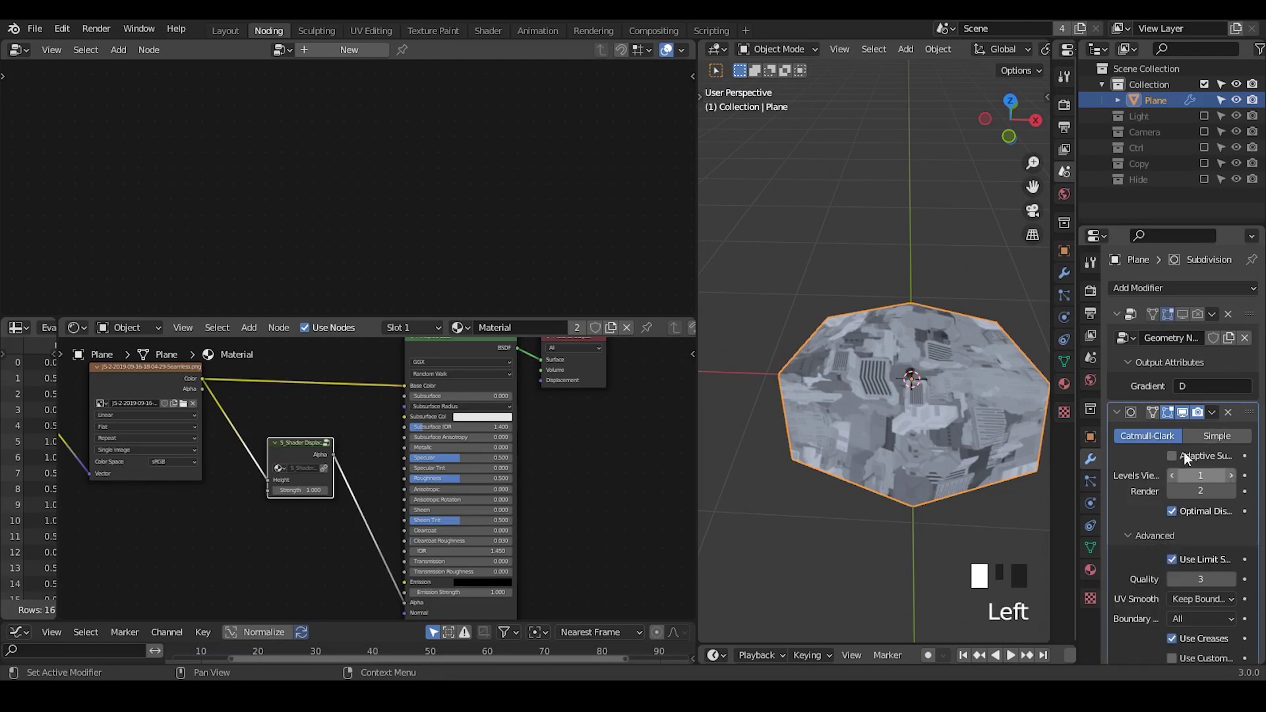
left_click(1180, 452)
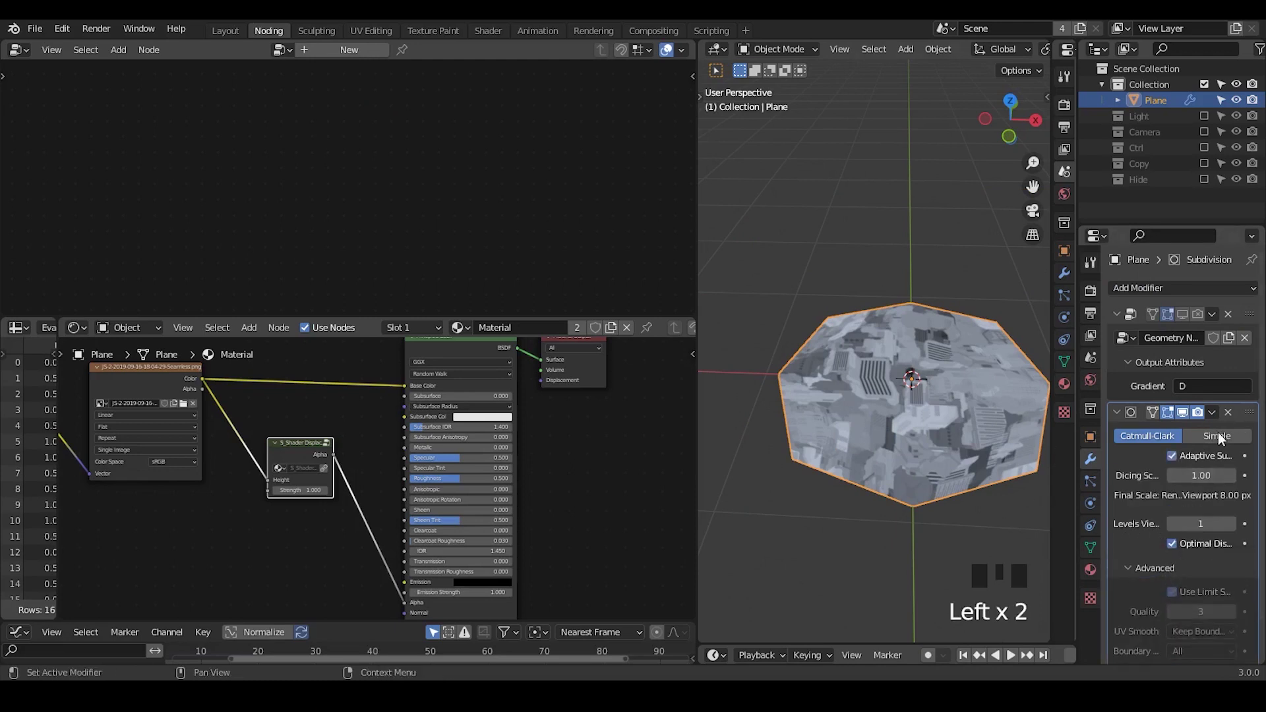
Step: Remove the Subdivision Surface modifier and turn the Geometry Nodes modifier's viewport and render display back on
left_click(1229, 413)
left_click(1182, 314)
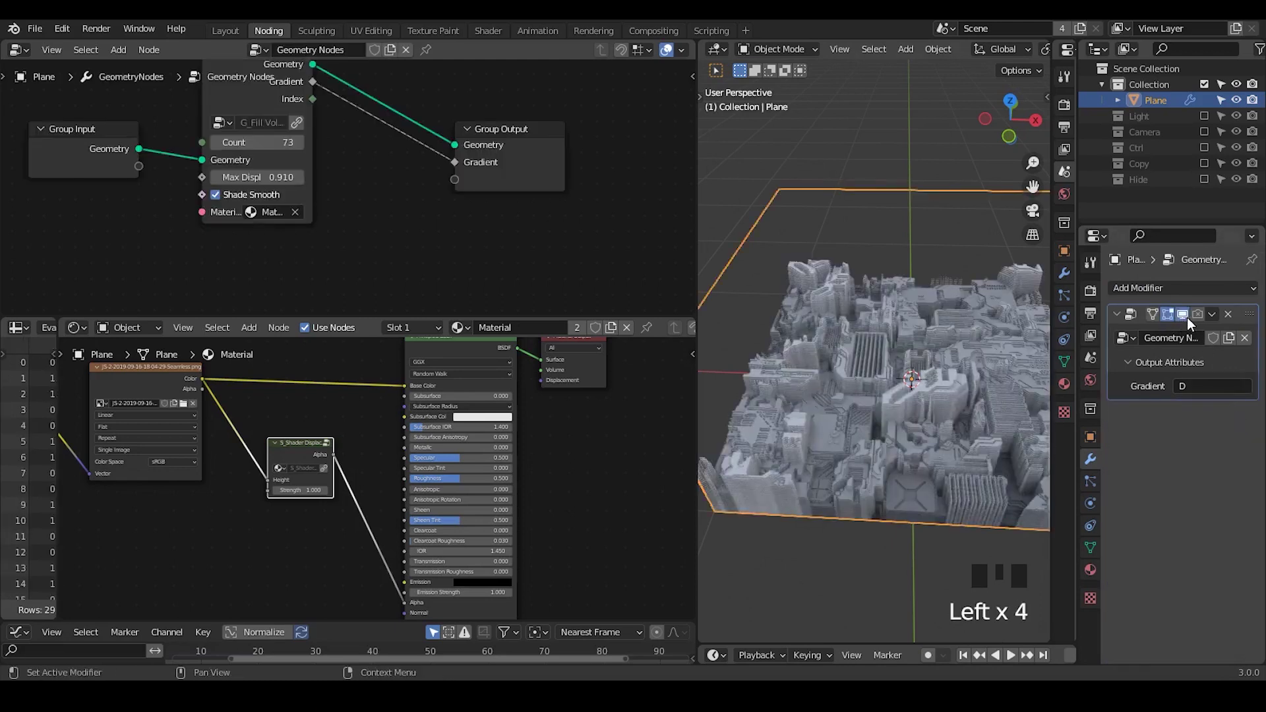
left_click(1183, 315)
left_click(1182, 315)
left_click(1198, 315)
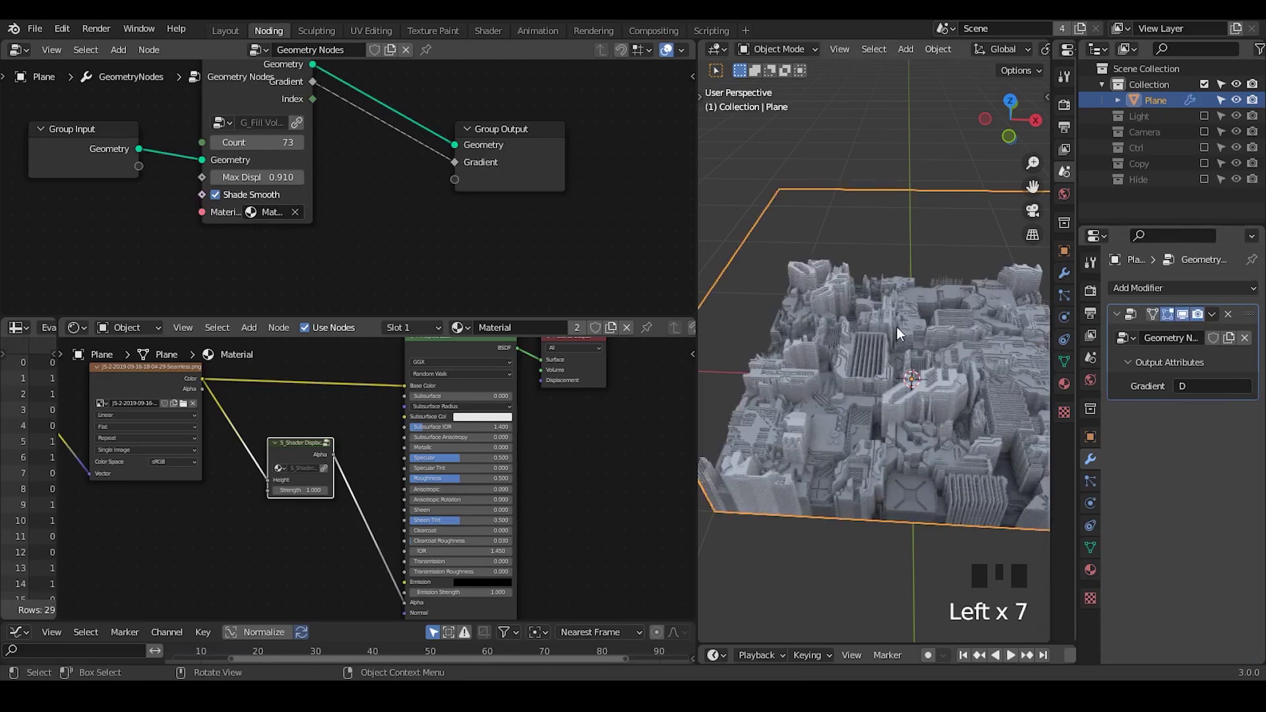
Step: Switch the render engine back to Eevee and return to the plane's modifier settings
left_click(1090, 436)
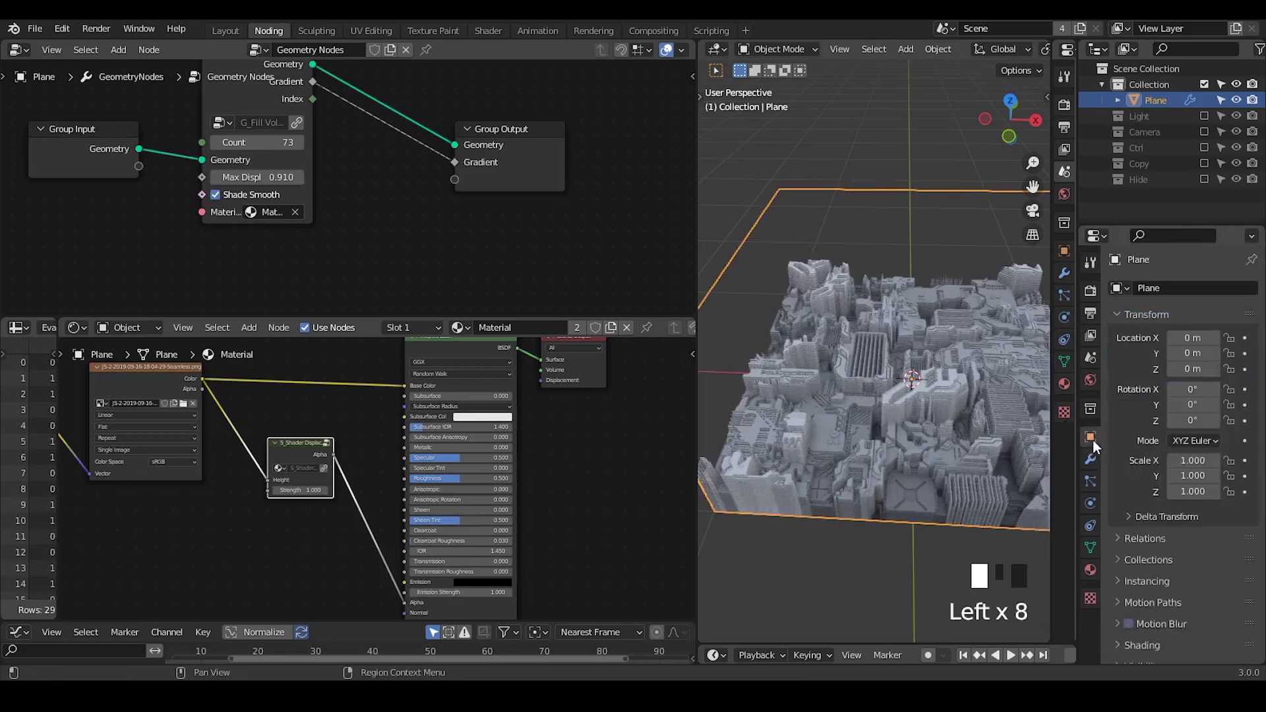
left_click(1091, 459)
left_click(1091, 290)
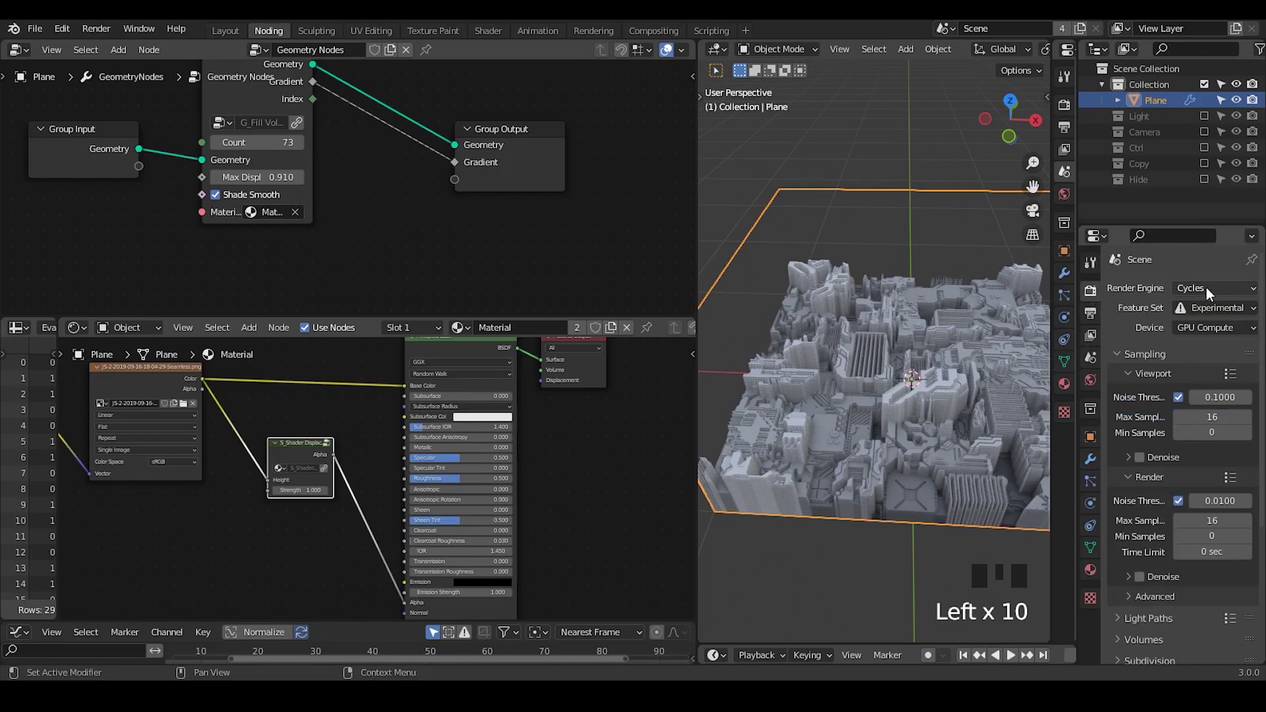
left_click_drag(1206, 288, 1204, 305)
left_click(1088, 461)
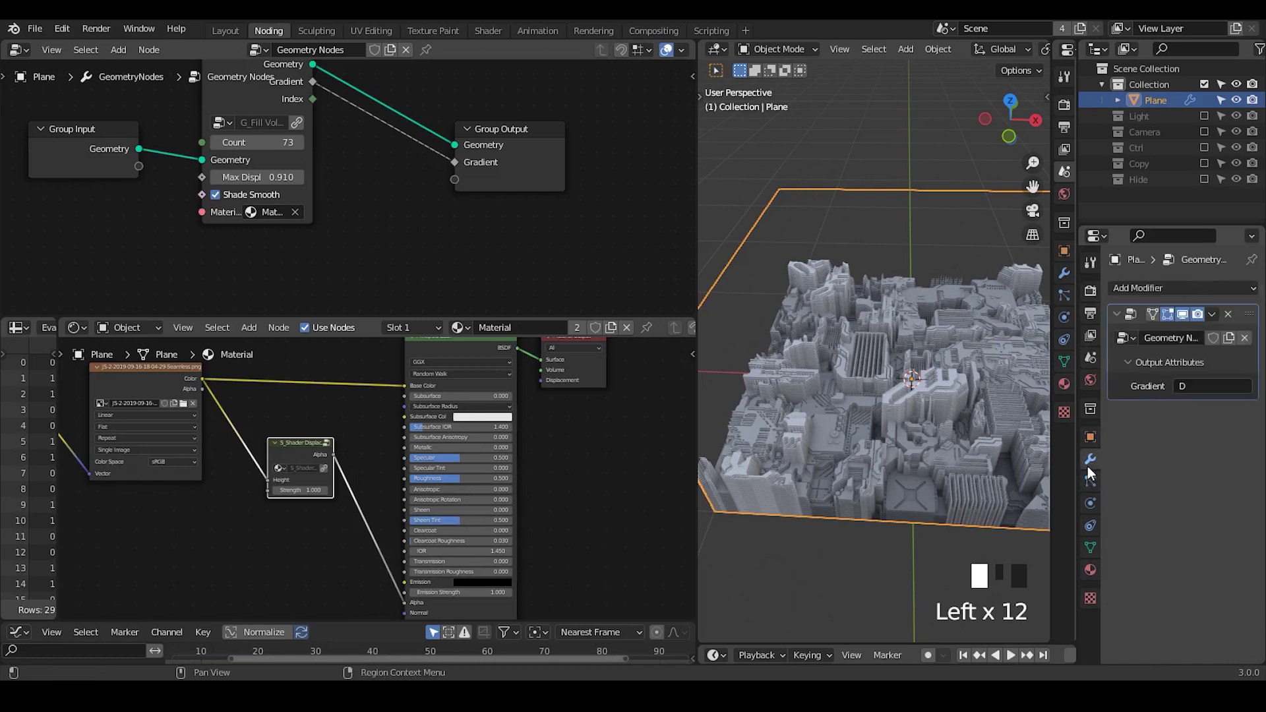
Step: Add a Subdivision Surface node to the geometry node tree, unconnected below the Group Output
middle_click_drag(343, 190, 331, 183)
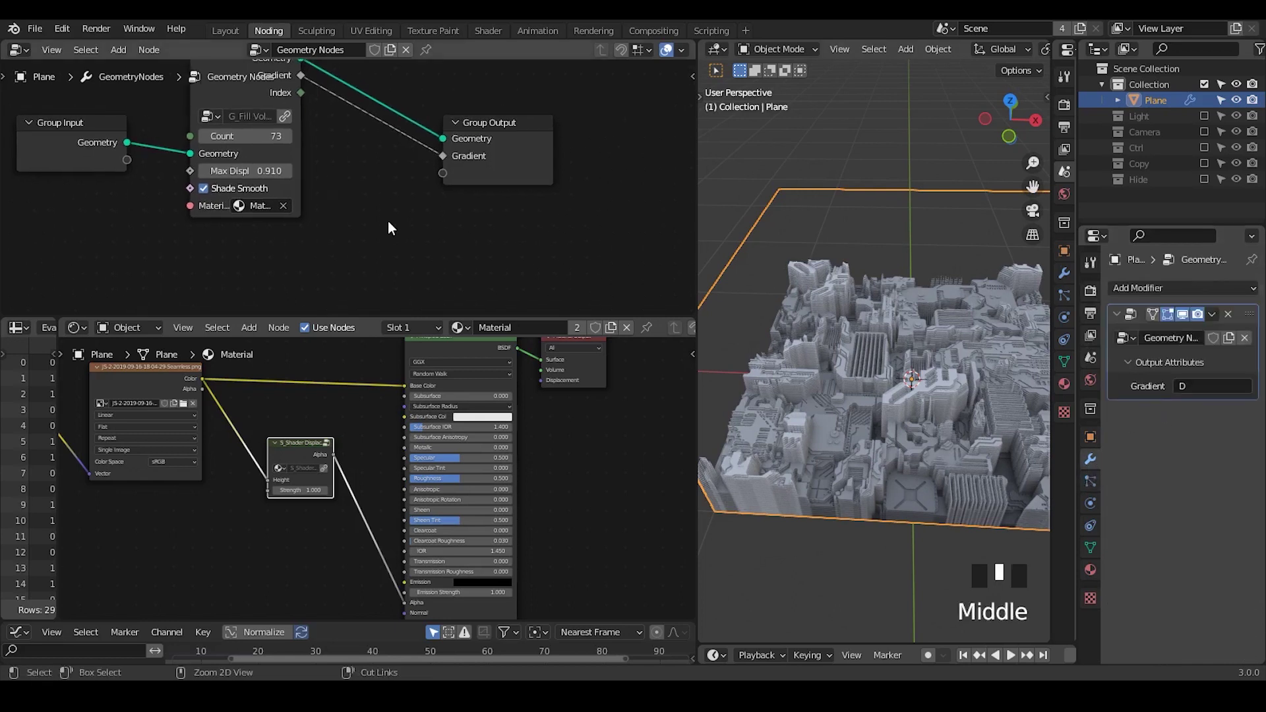
key("ctrl+a")
type("subd")
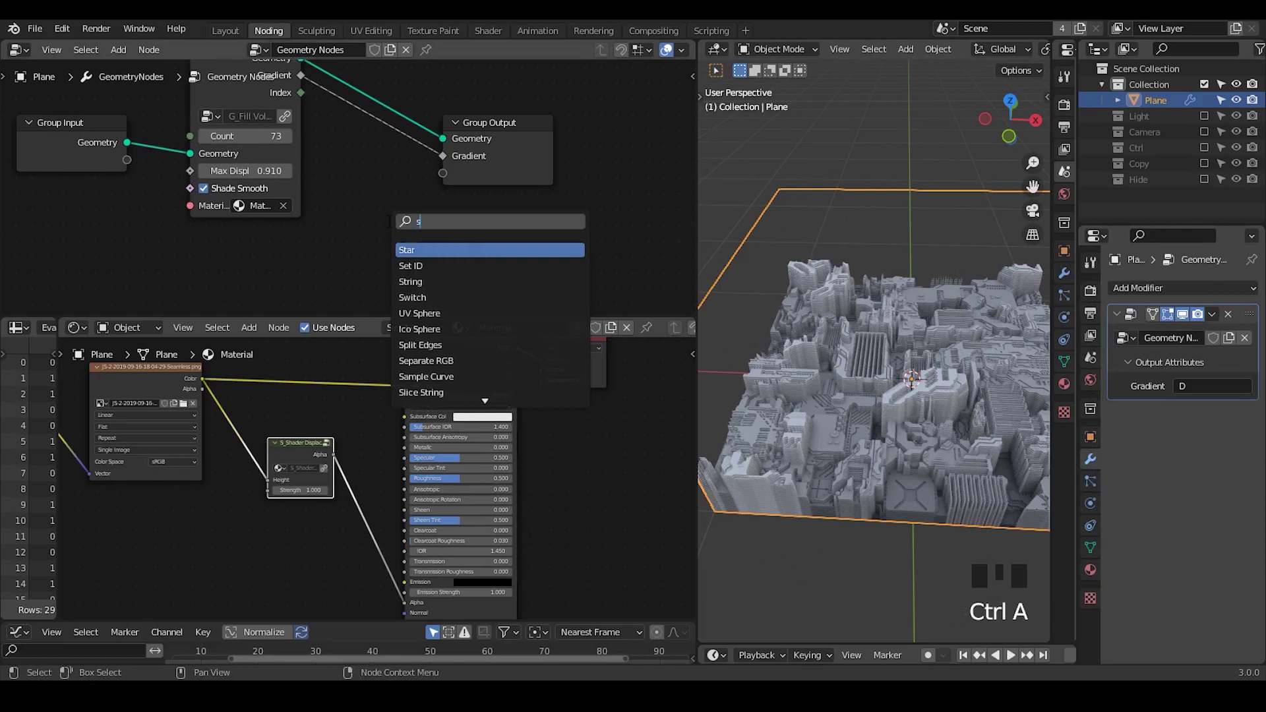
key("Down")
key("Down")
key("Return")
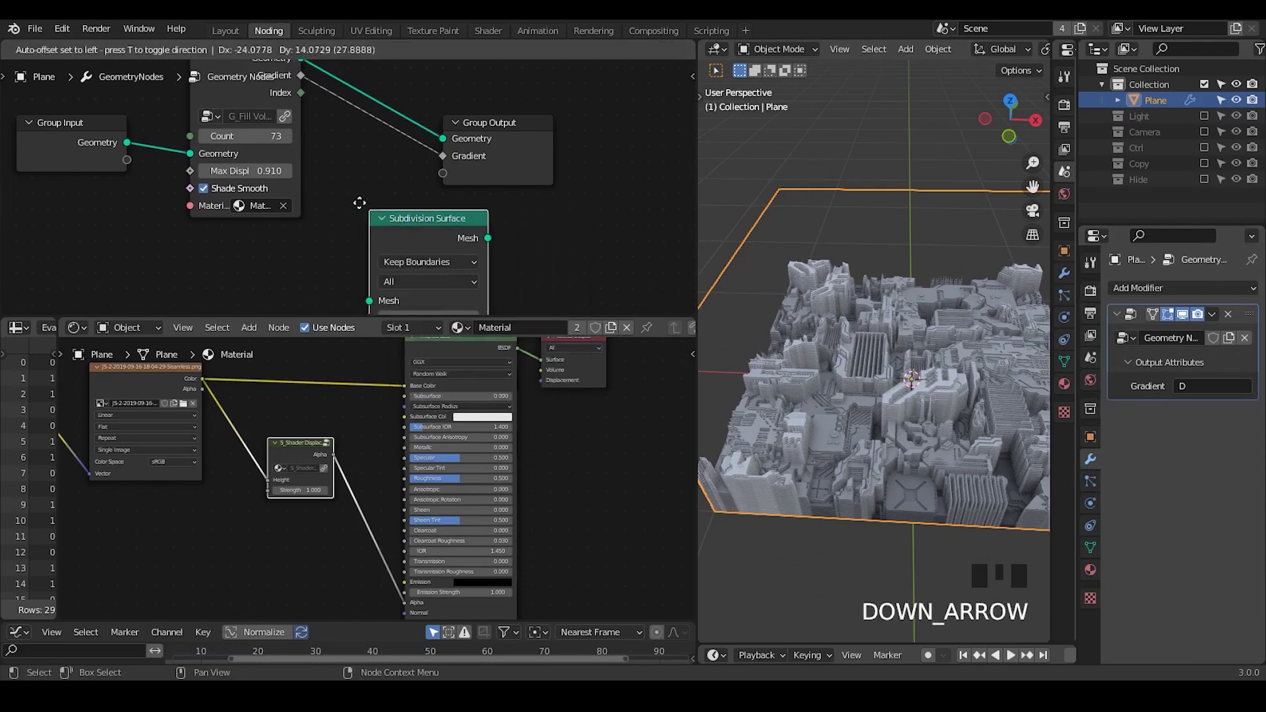
left_click(356, 203)
middle_click_drag(399, 228, 333, 162)
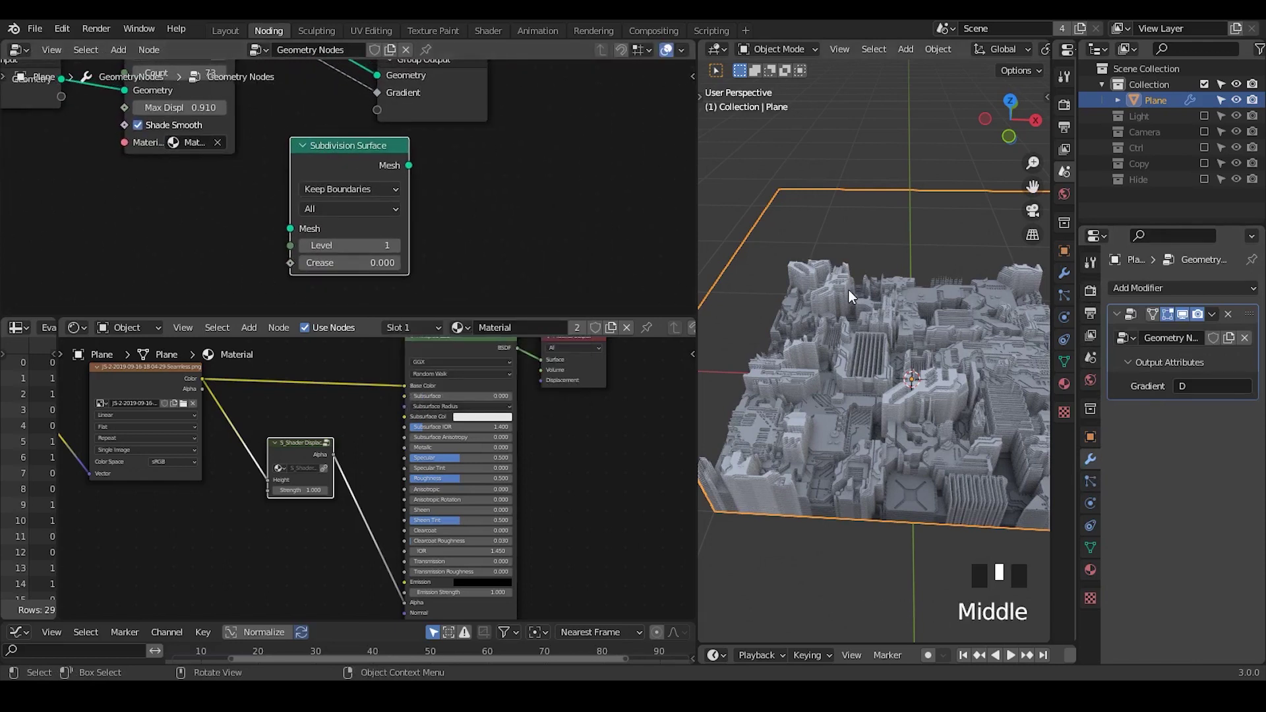
Step: Inspect the plane's base mesh in Edit Mode by selecting its corner vertices with X-ray on, and return to Object Mode
middle_click_drag(852, 291, 879, 310, "ctrl")
key("Tab")
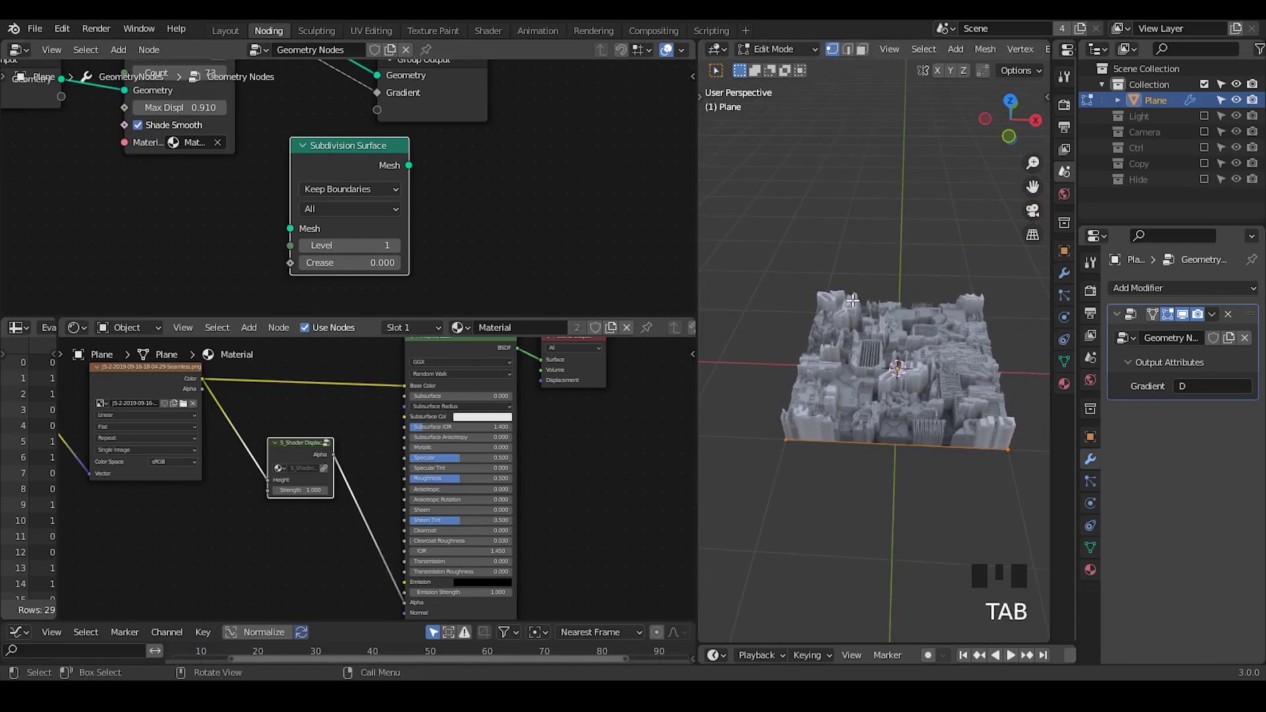
key("alt+z")
left_click(851, 274)
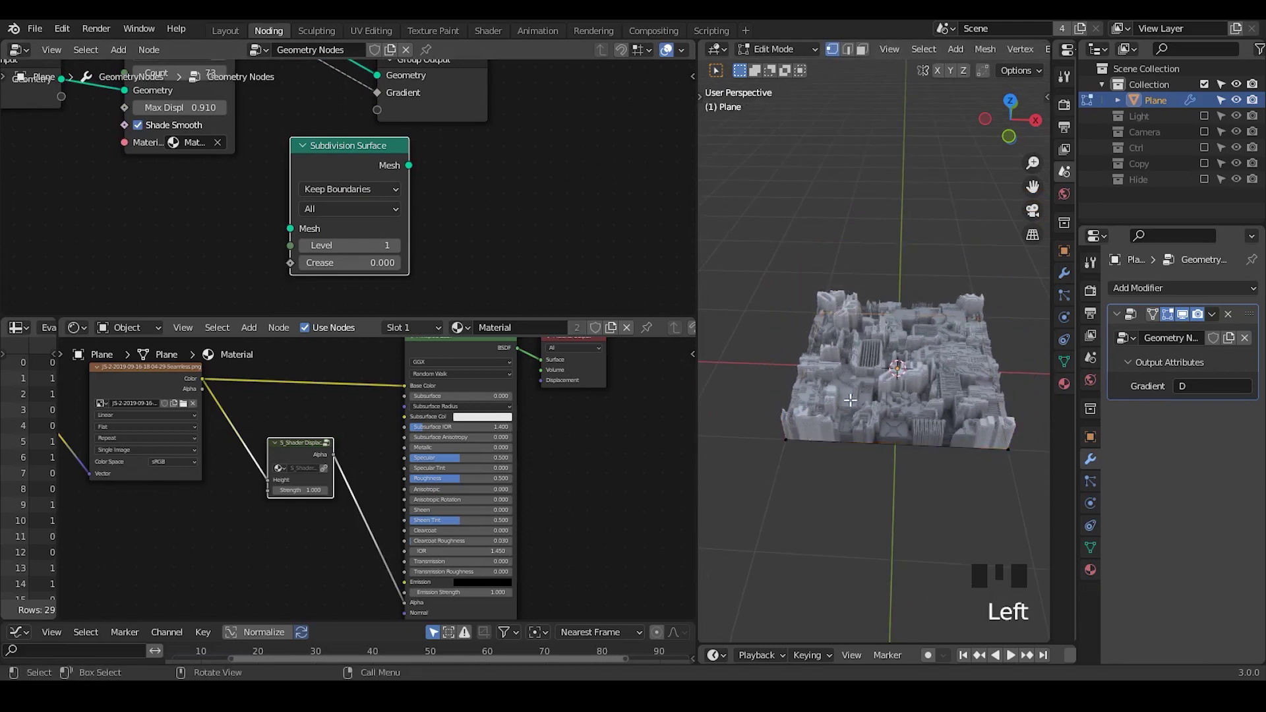
left_click(1020, 443)
left_click_drag(1017, 411, 968, 493)
left_click_drag(1003, 292, 940, 356)
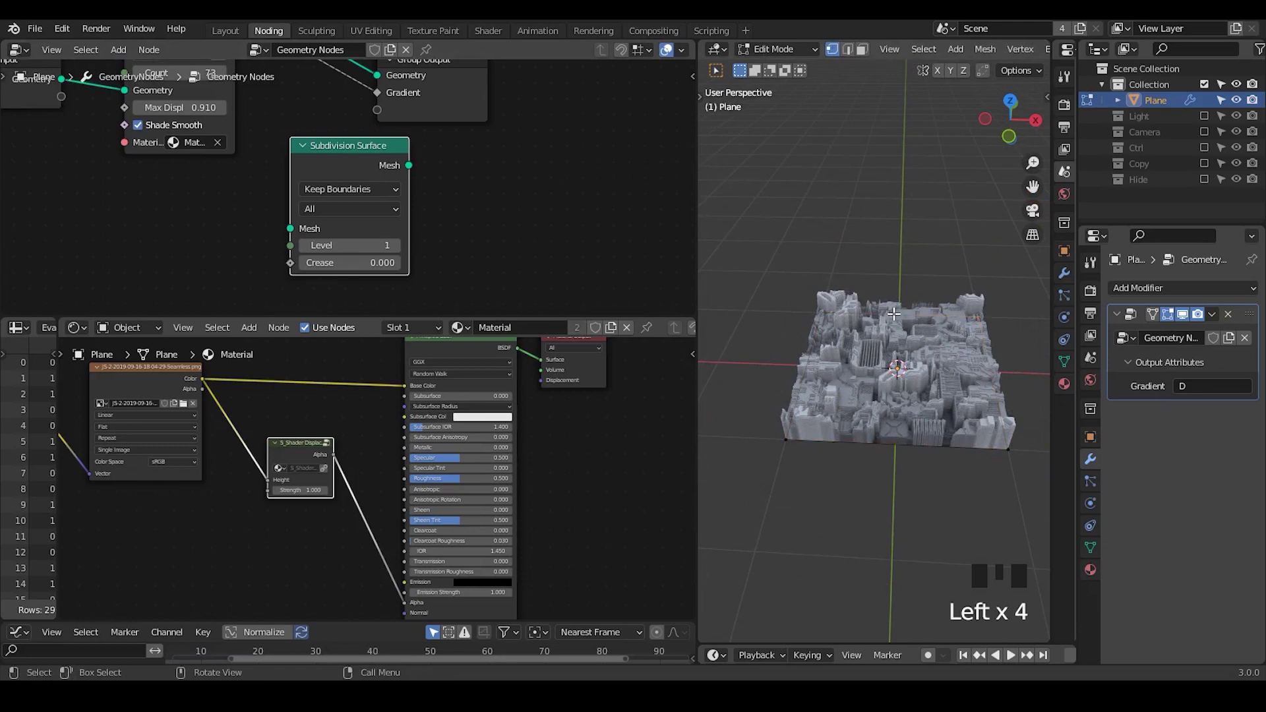
key("alt+z")
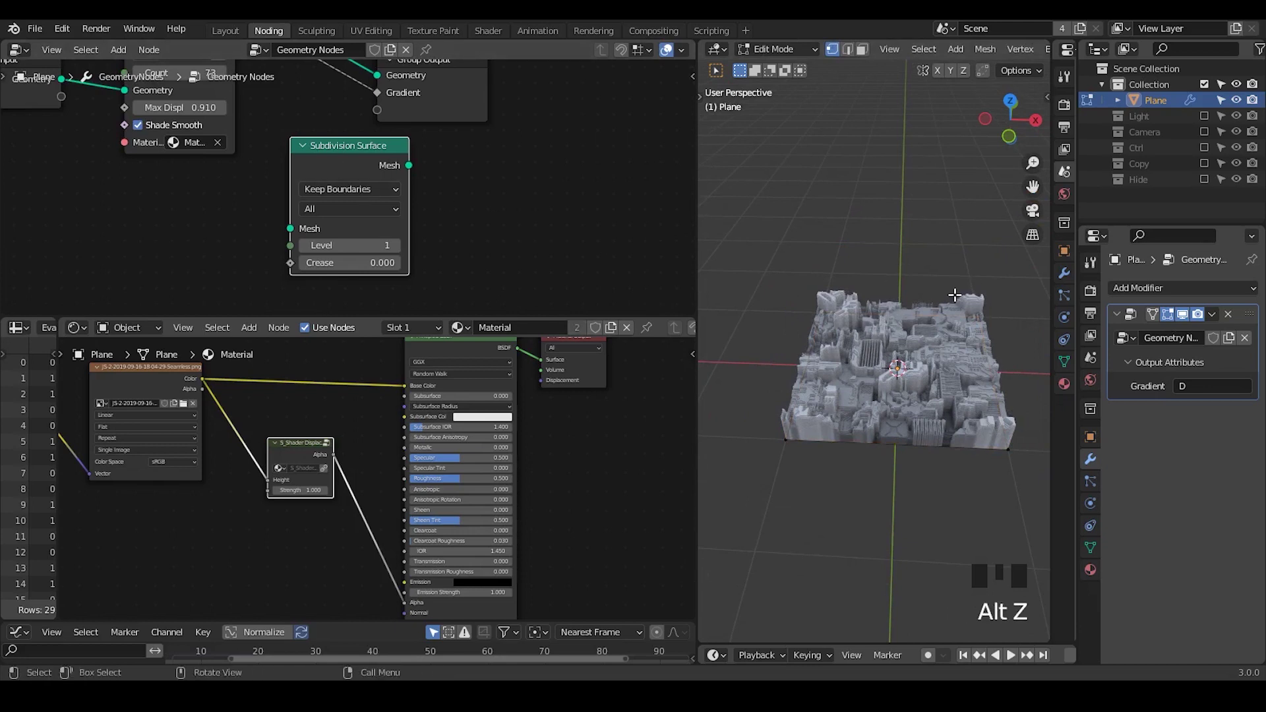
key("Tab")
Step: Delete the unconnected Subdivision Surface node from the geometry node tree
key("x")
middle_click_drag(311, 180, 368, 244)
key("shift+ctrl+alt+q")
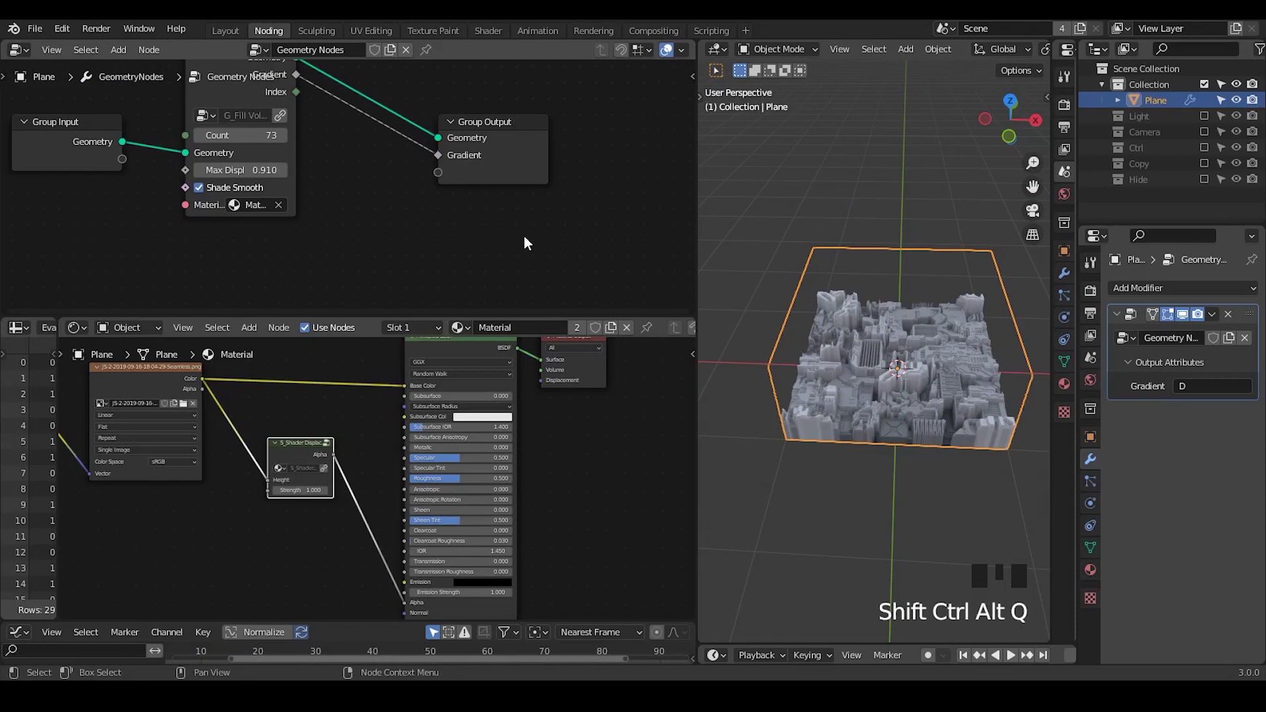
Step: Add an Area light and raise it along Z to about 1.83 m above the plane
key("shift+a")
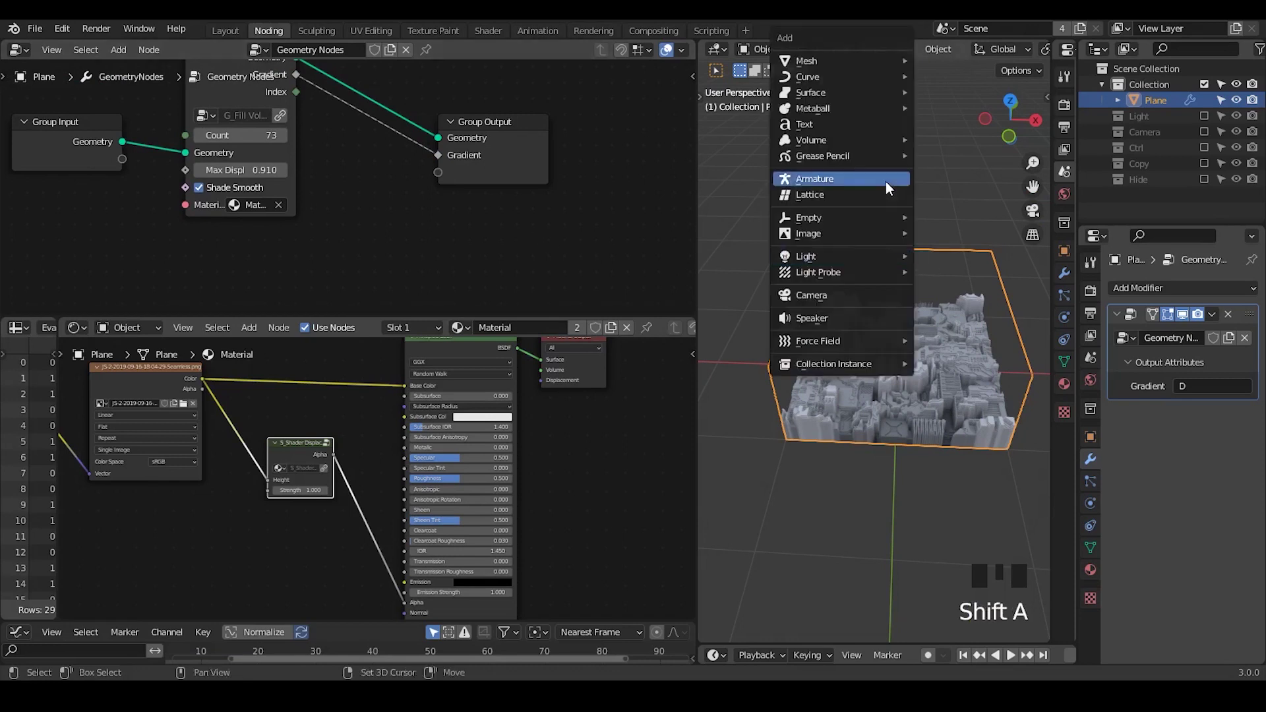
mouse_move(856, 260)
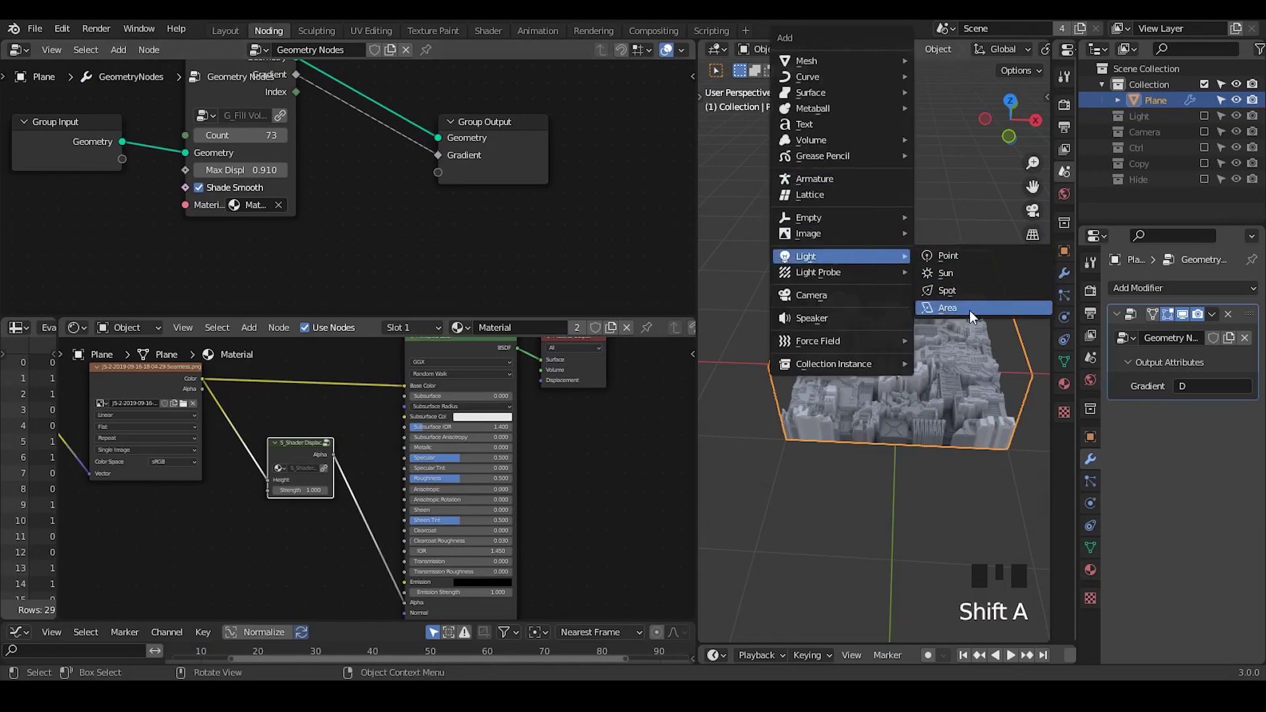
left_click(969, 309)
key("g")
key("z")
left_click(969, 266)
Step: Switch the viewport to Rendered shading and set the area light's power to 60 W
key("z")
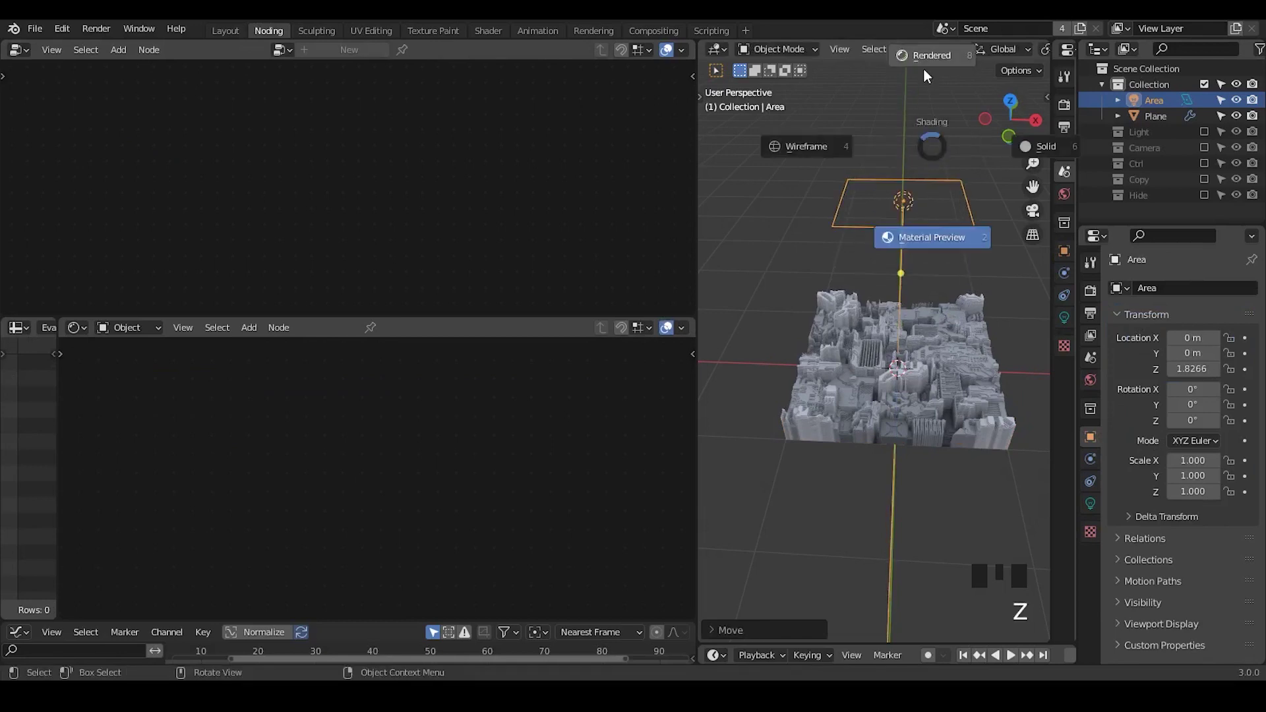
left_click(923, 70)
left_click(1090, 503)
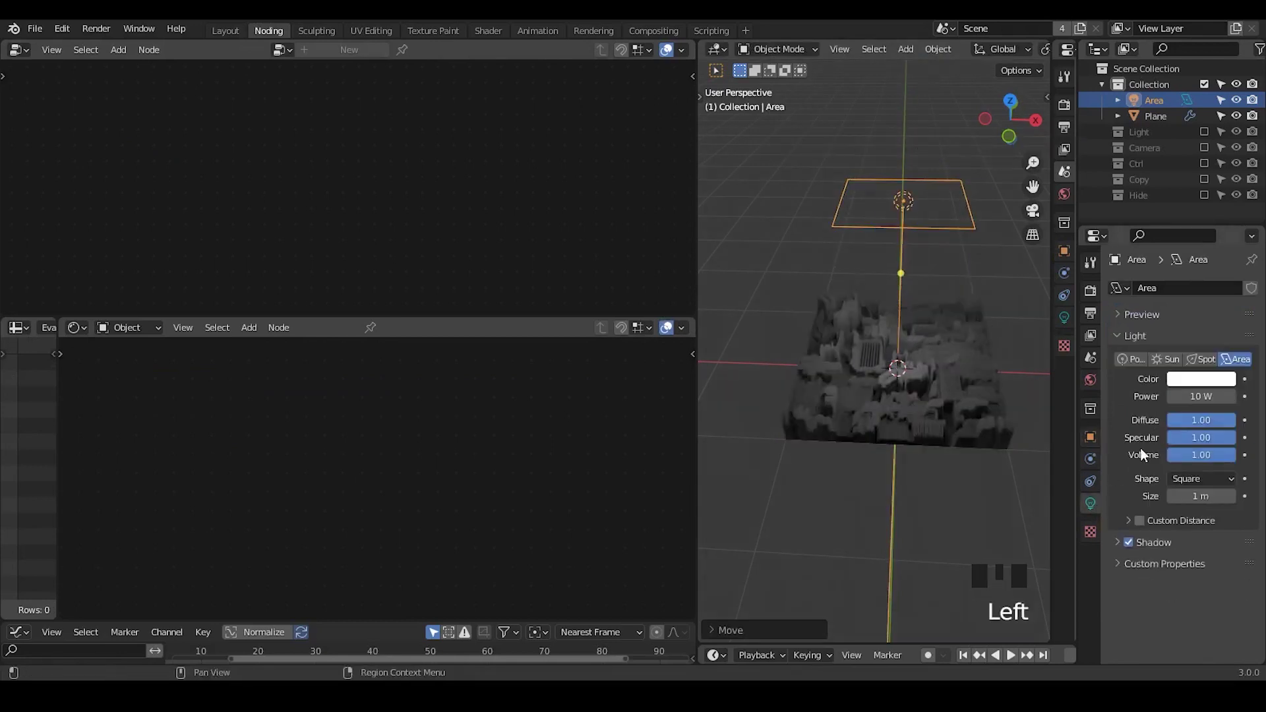
left_click(1198, 396)
type("0")
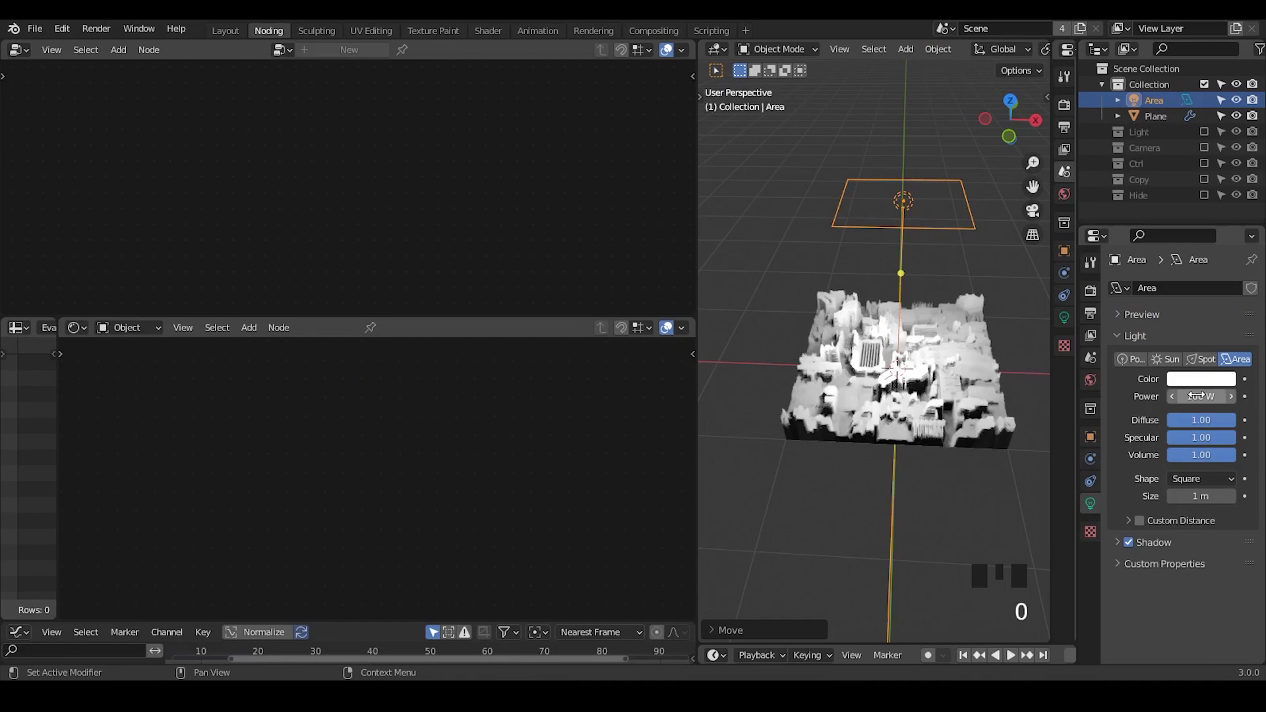
left_click(1199, 395)
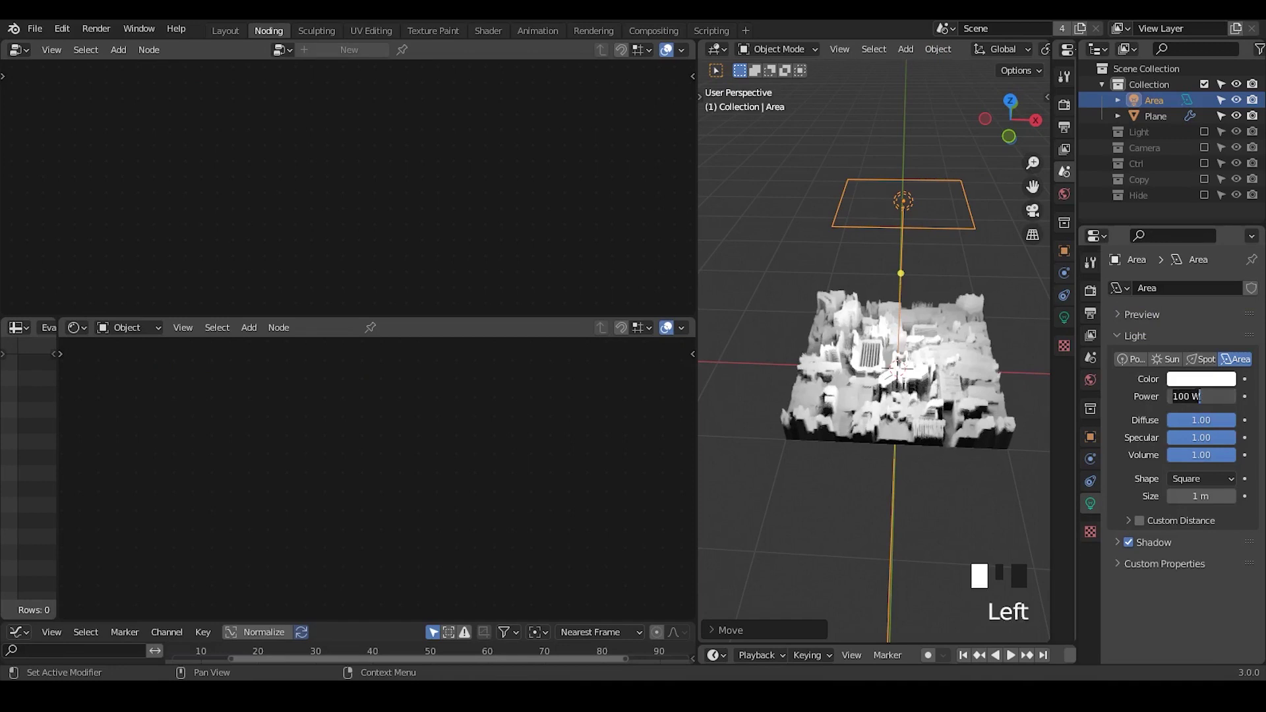
type("60")
left_click(1199, 396)
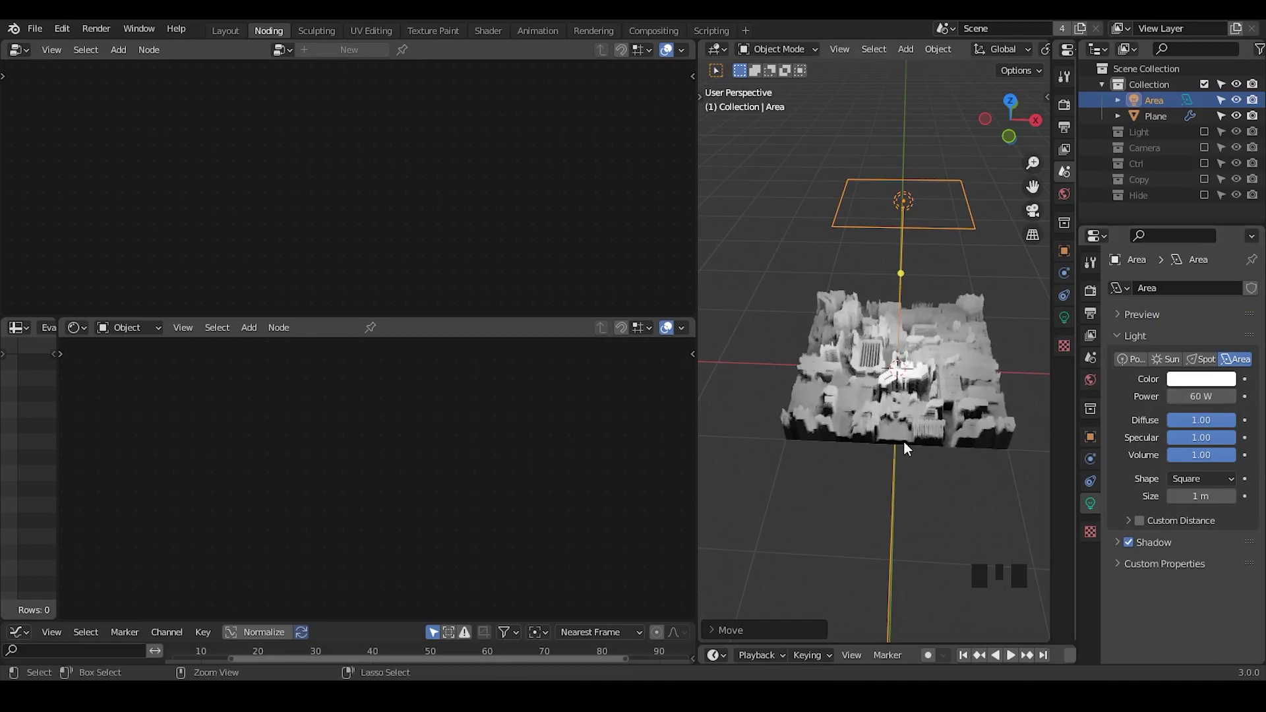
Step: Enable Contact Shadows for the area light and adjust the light's height along the Z axis
middle_click_drag(904, 442, 1125, 537, "ctrl")
left_click(1125, 541)
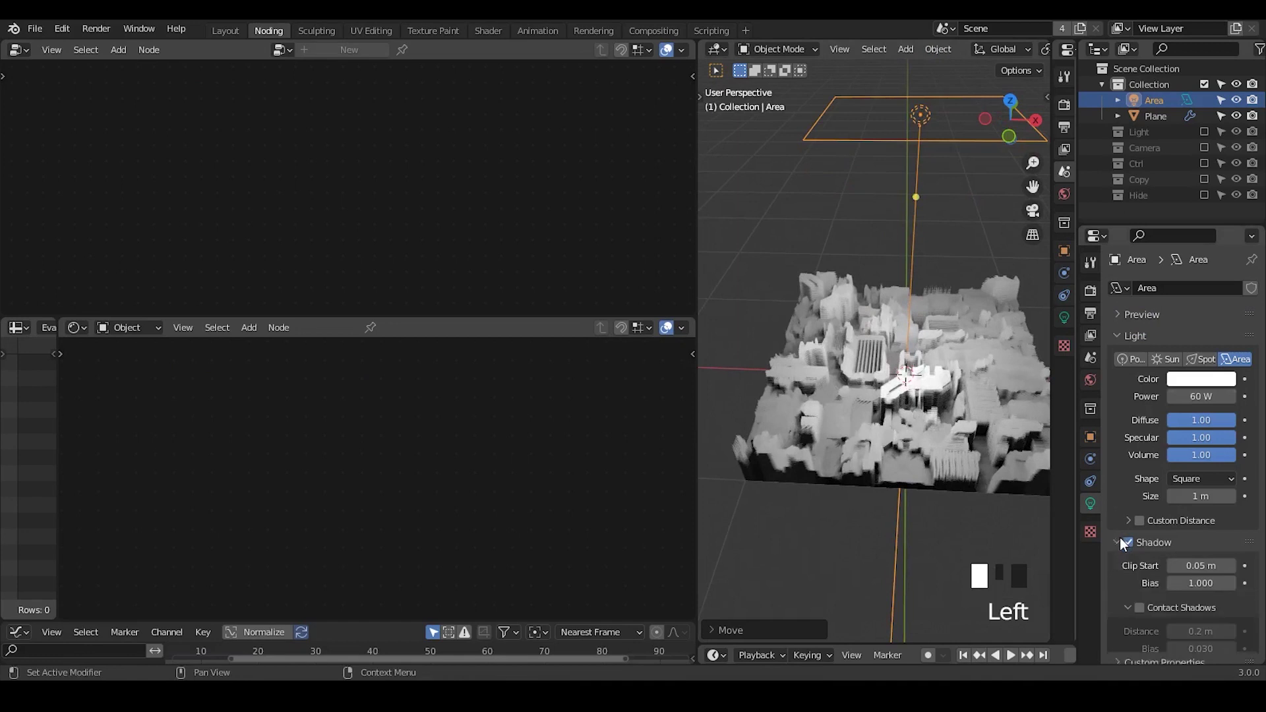
left_click(1125, 342)
left_click(1141, 423)
middle_click_drag(1029, 409, 923, 211)
key("g")
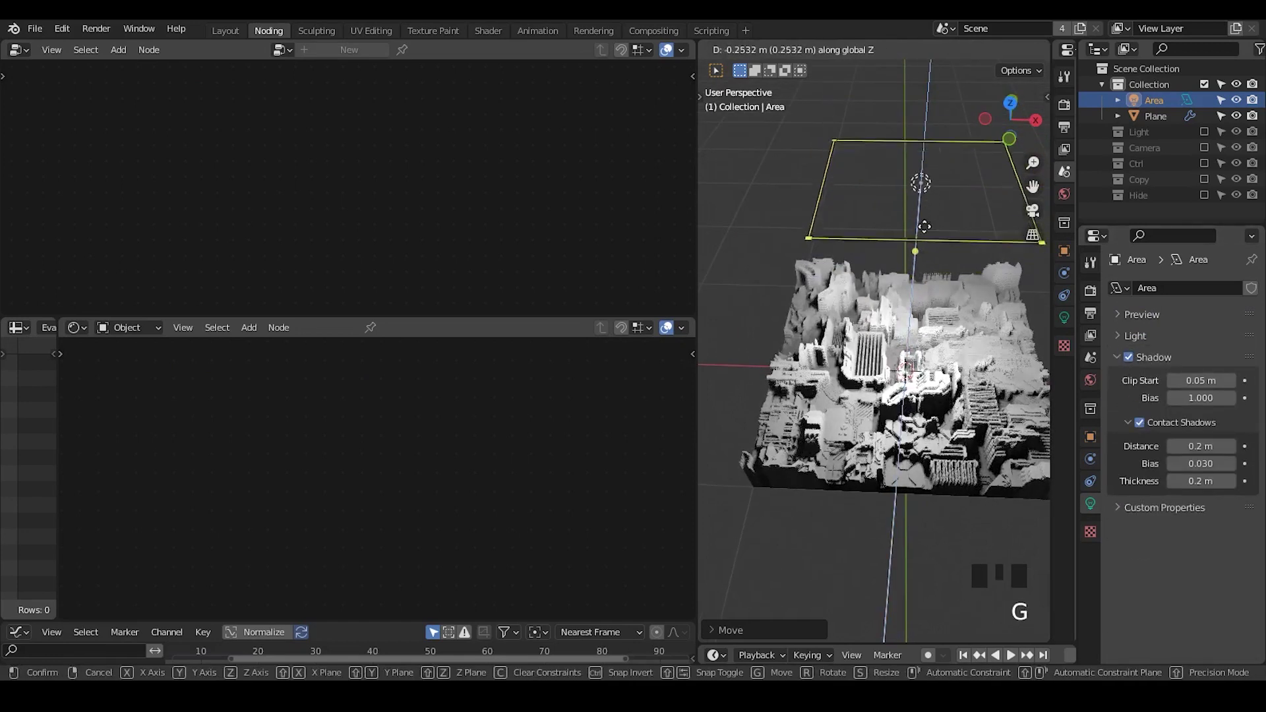
left_click(923, 179)
Step: Select the displaced plane and draw an annotation along the base of the ribbed block in the viewport
mouse_move(879, 334)
middle_mouse_down()
mouse_move(928, 371)
mouse_move(876, 370)
mouse_move(867, 392)
mouse_move(890, 354)
middle_mouse_up()
left_click(836, 237)
left_click(865, 353)
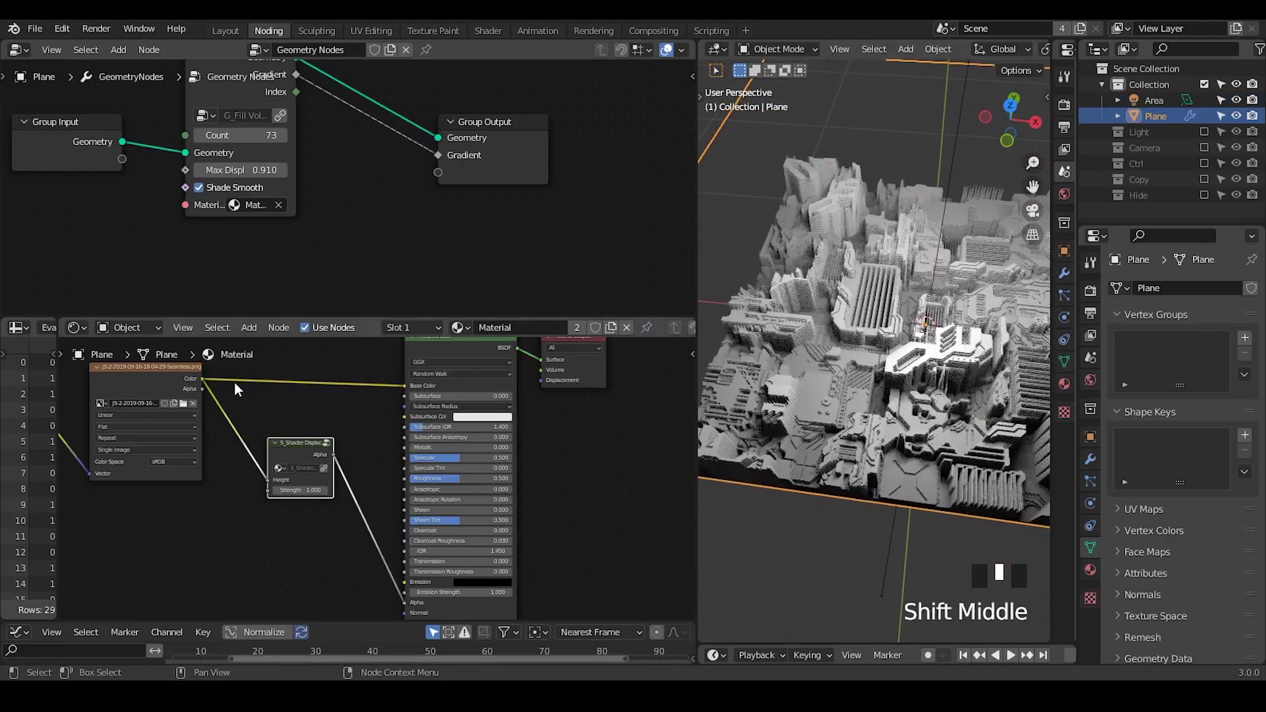
middle_click_drag(179, 407, 261, 418)
middle_click_drag(841, 367, 841, 349, "ctrl")
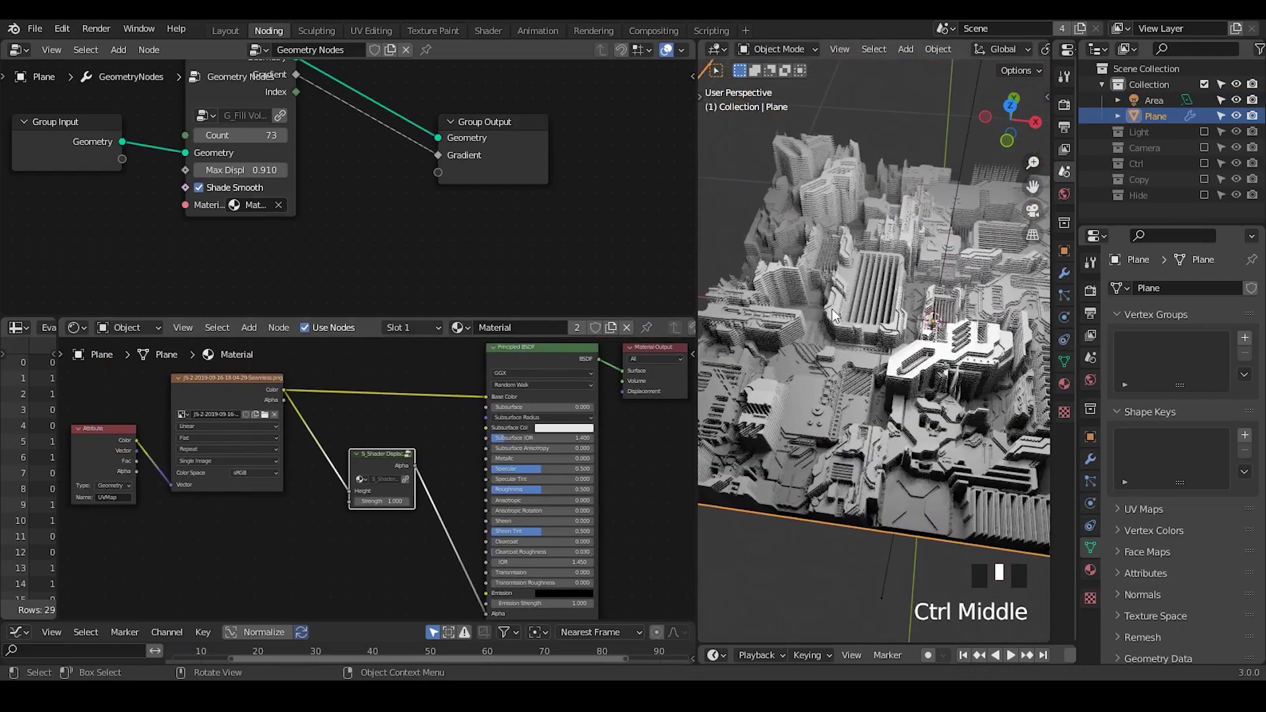
mouse_move(827, 306)
left_mouse_down()
mouse_move(846, 335)
mouse_move(876, 339)
left_mouse_up()
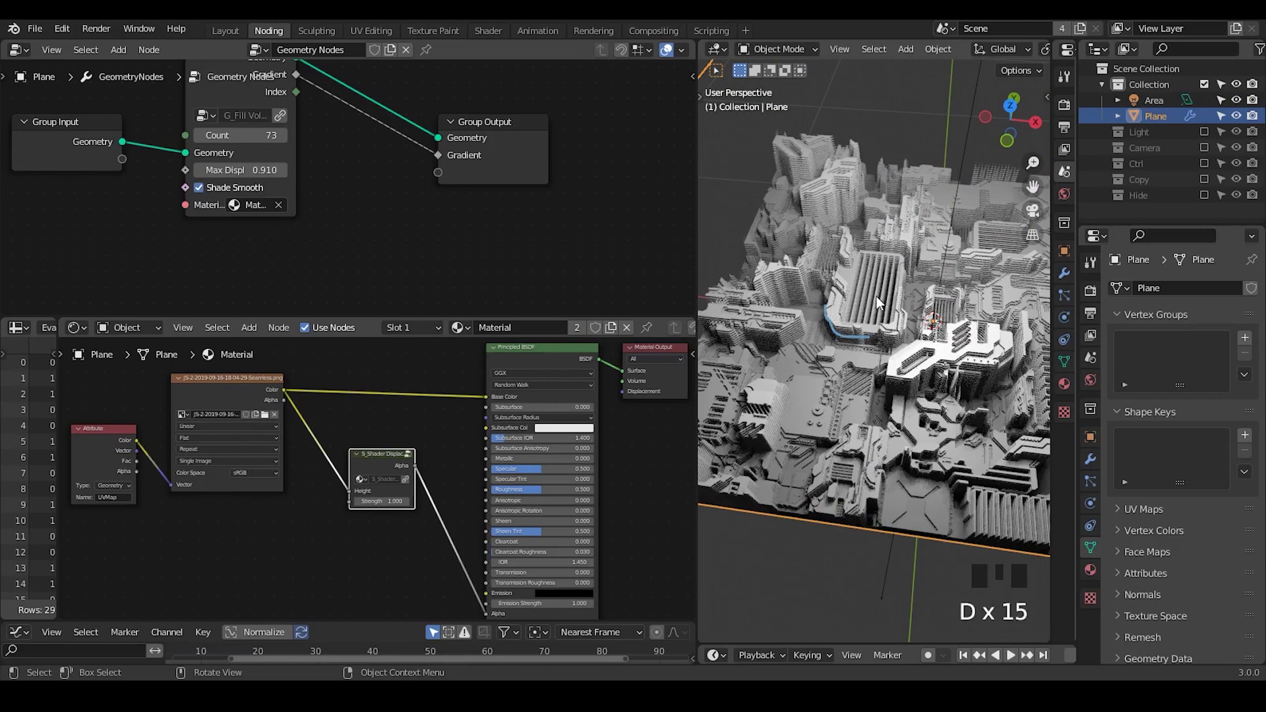
Step: Remove the annotation from the viewport and set the G_Fill Volume group's maximum displacement to 0.410
mouse_move(799, 348)
right_mouse_down()
mouse_move(872, 296)
mouse_move(858, 266)
right_mouse_up()
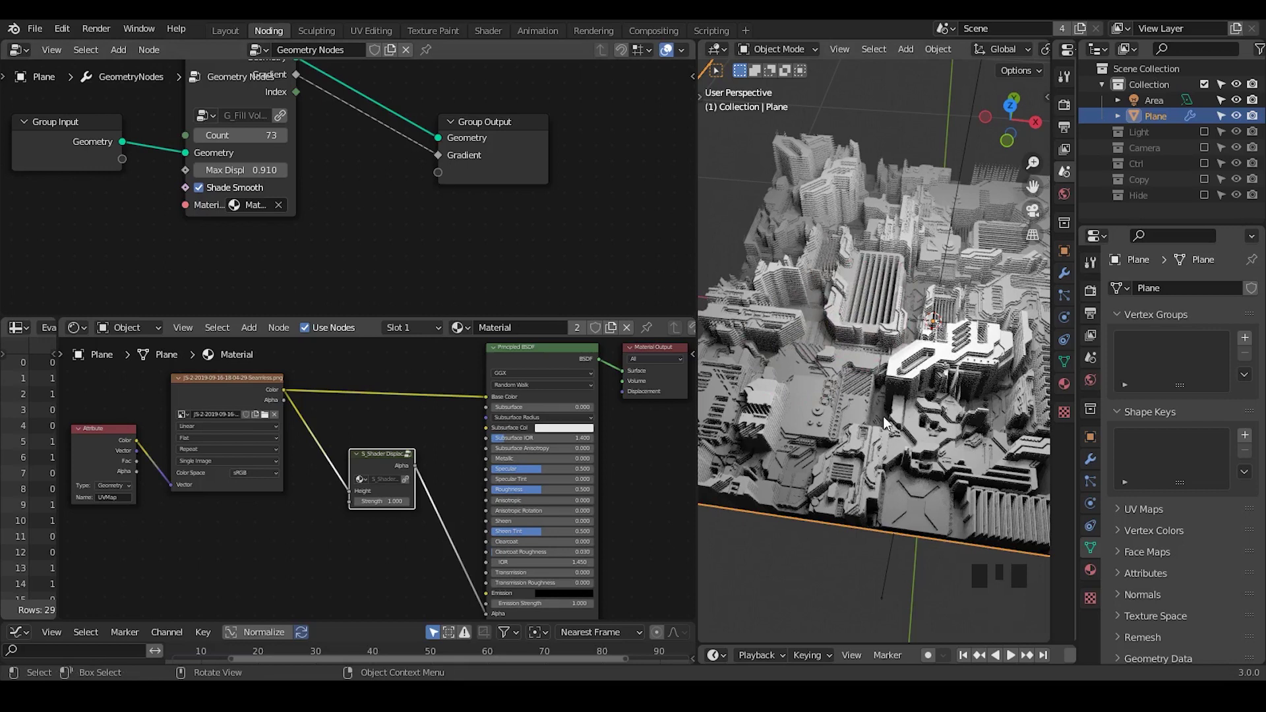
middle_click_drag(884, 416, 896, 385)
middle_click_drag(221, 196, 264, 212)
left_click_drag(276, 187, 238, 185, "shift")
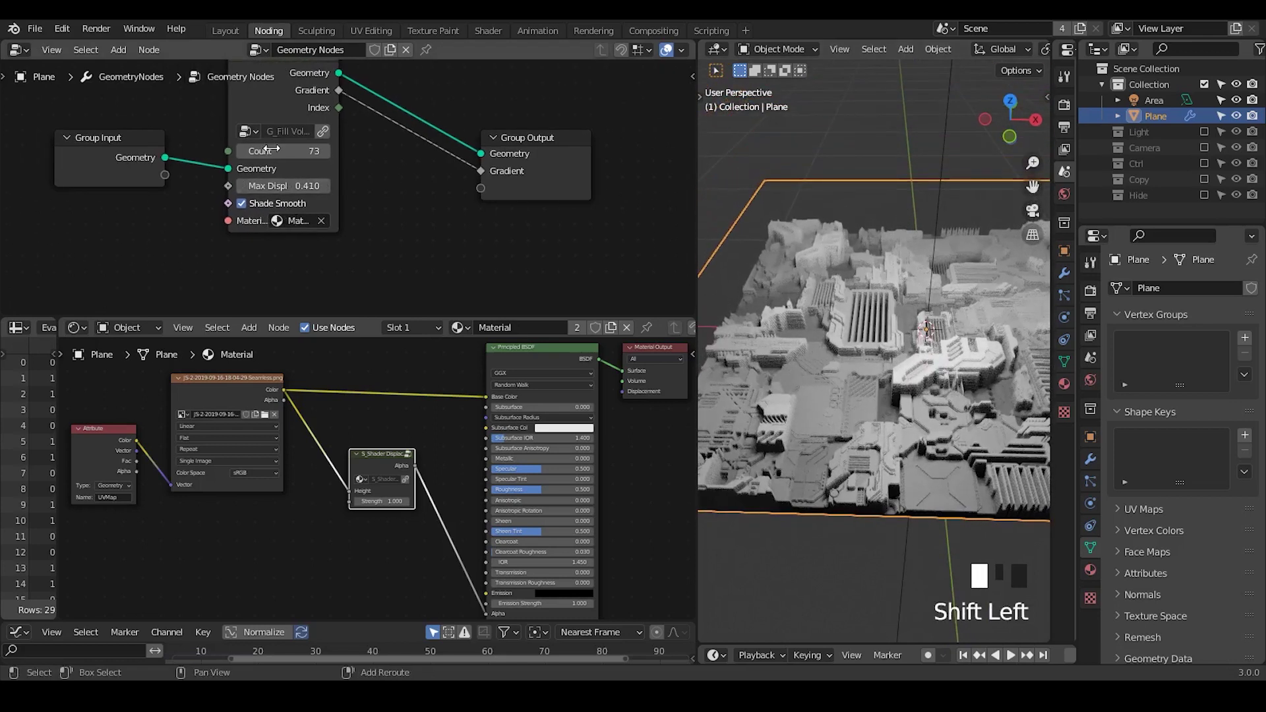
middle_click_drag(892, 314, 893, 330, "ctrl")
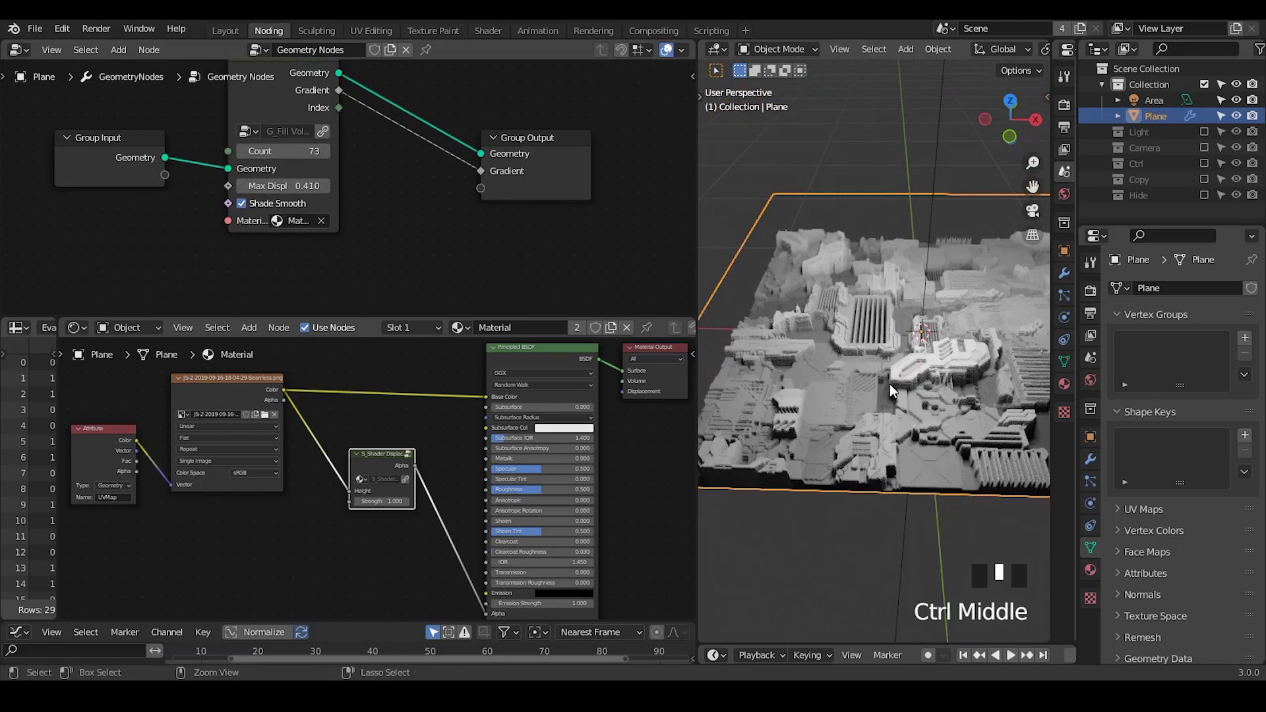
middle_click_drag(889, 386, 883, 417, "ctrl")
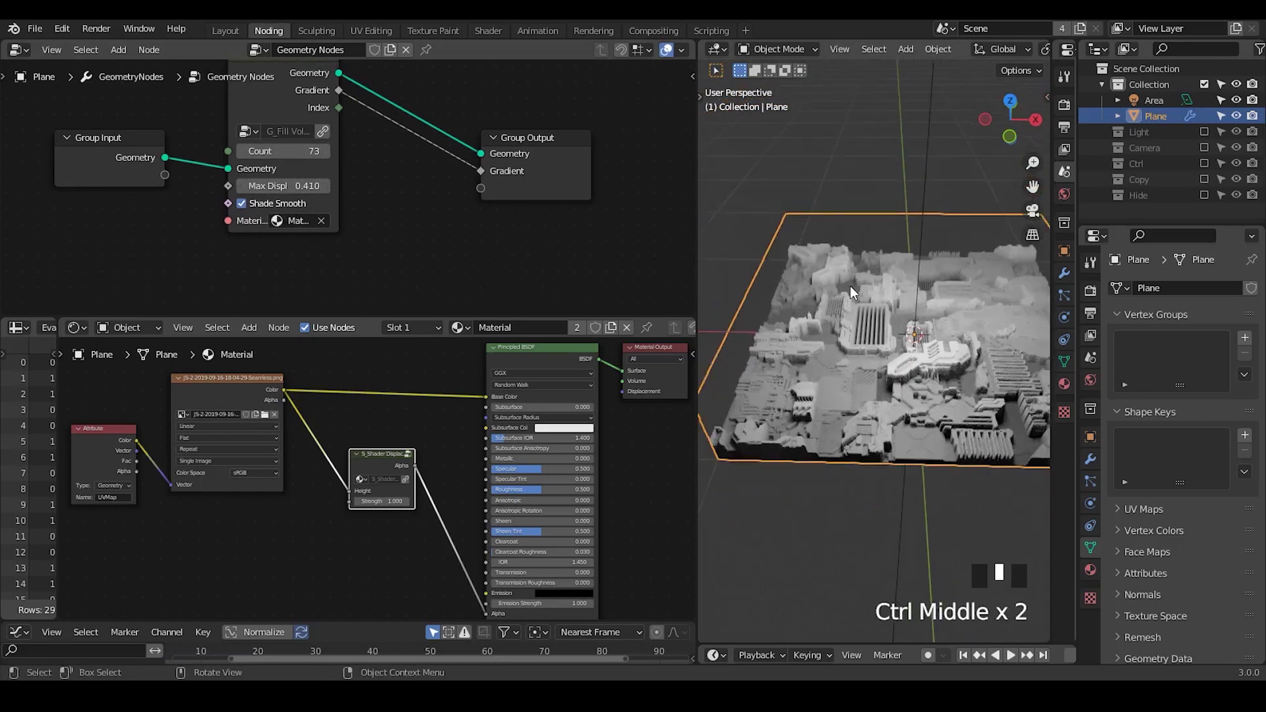
Step: Spread the geometry nodes apart to make room between Group Input and the G_Fill Volume group
left_click_drag(525, 186, 556, 170)
middle_click_drag(422, 192, 566, 184)
left_click_drag(259, 165, 103, 157)
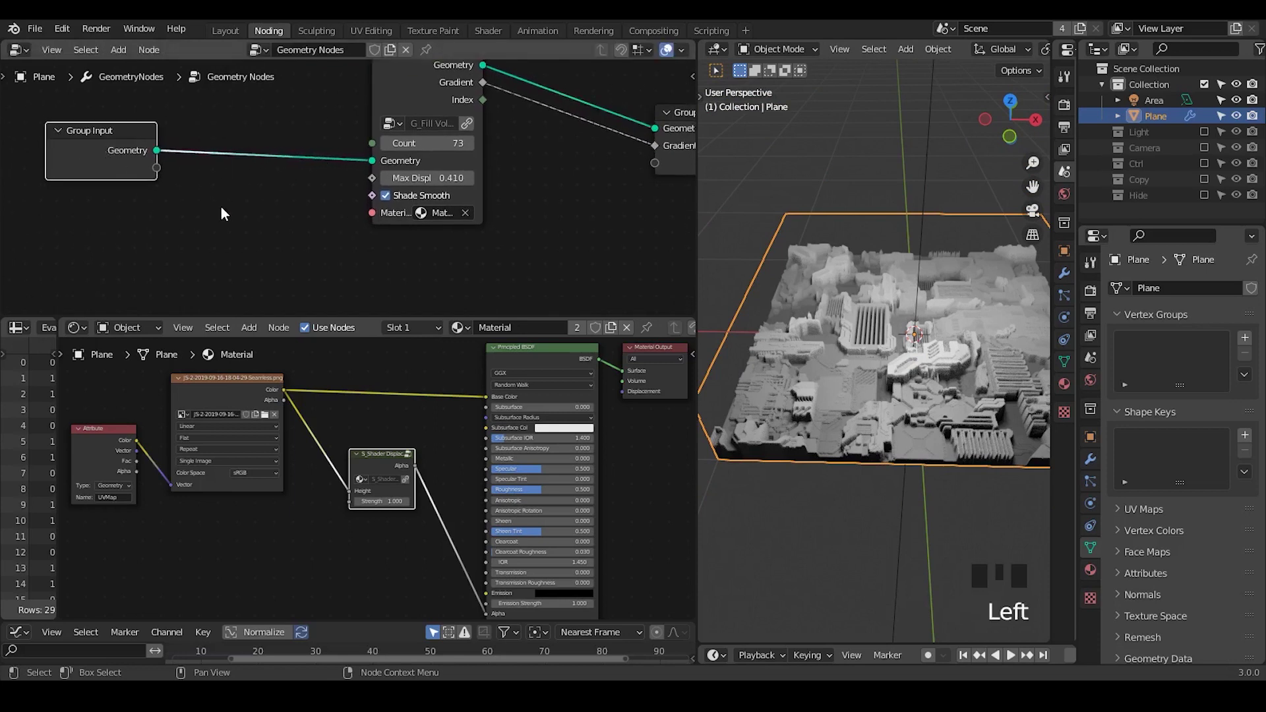
Step: Add a UV Sphere node and connect its Mesh output to the G_Fill Volume group's Geometry input
key("ctrl+a")
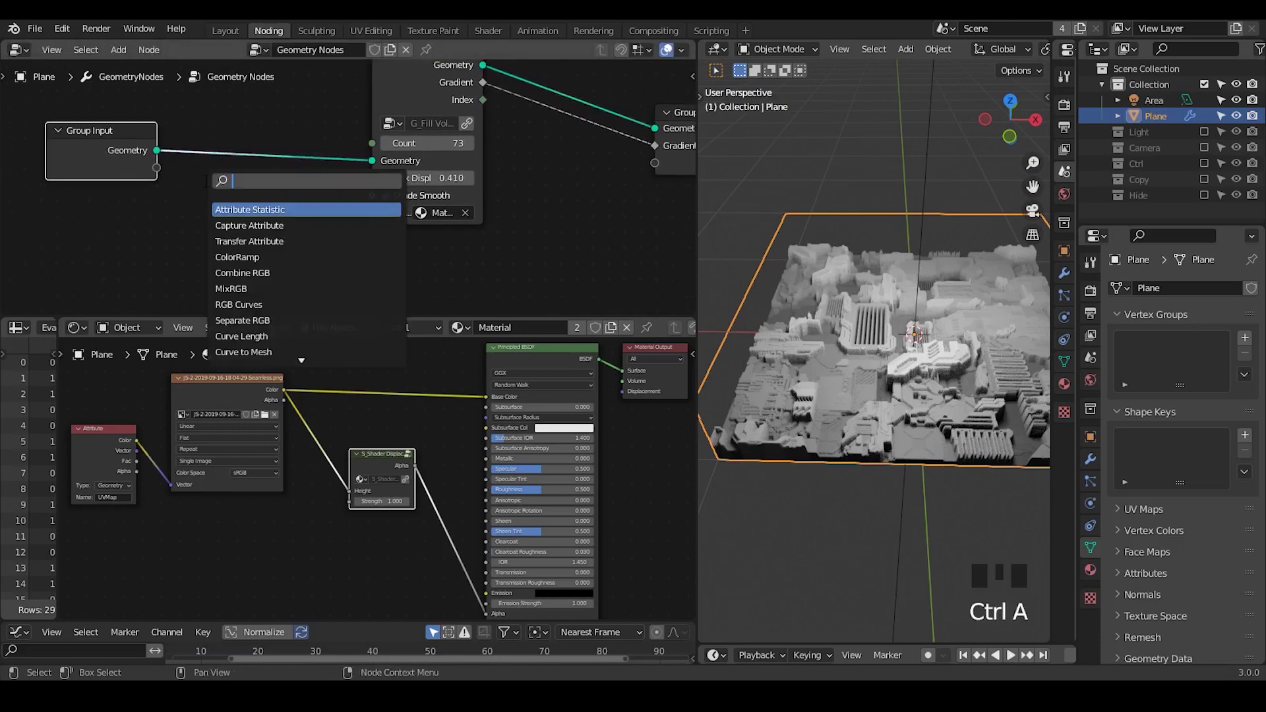
type("uv sph")
key("Return")
left_click(195, 181)
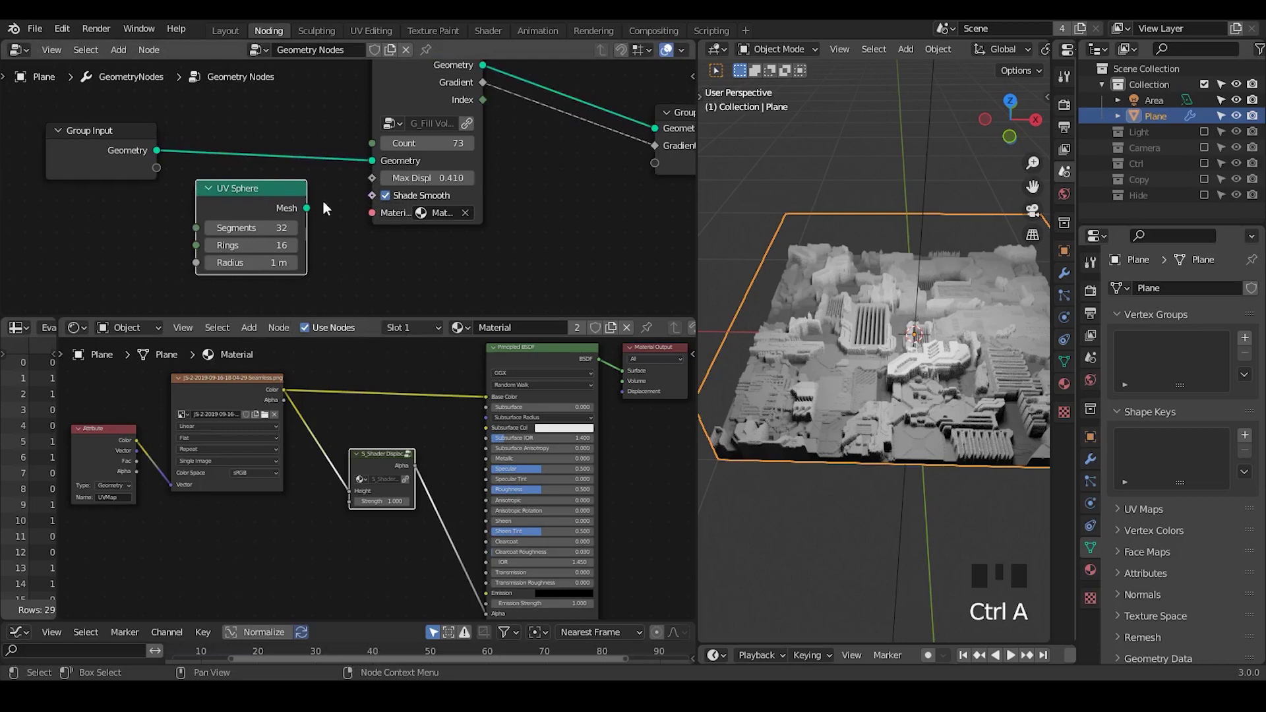
left_click_drag(307, 207, 370, 161)
scroll(809, 338, "up", 2)
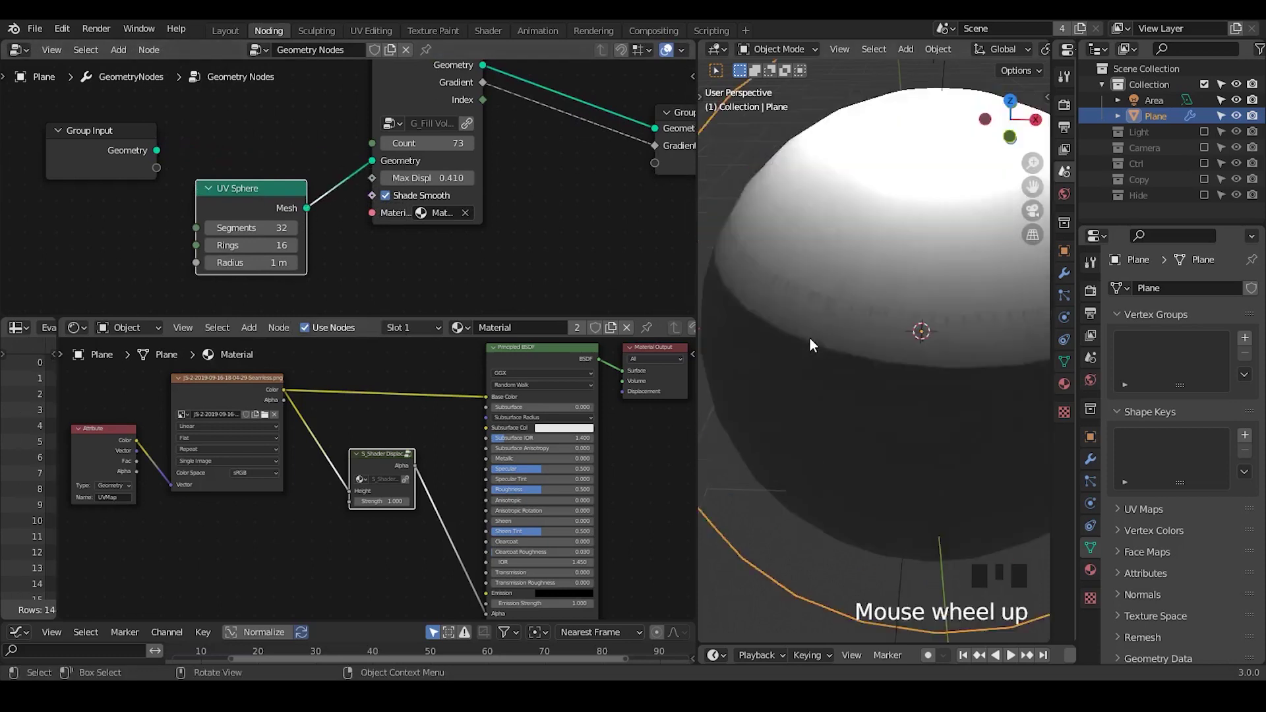
mouse_move(810, 337)
middle_mouse_down()
mouse_move(810, 299)
mouse_move(819, 358)
middle_mouse_up()
scroll(837, 307, "down", 2, "ctrl")
middle_click_drag(839, 308, 836, 326)
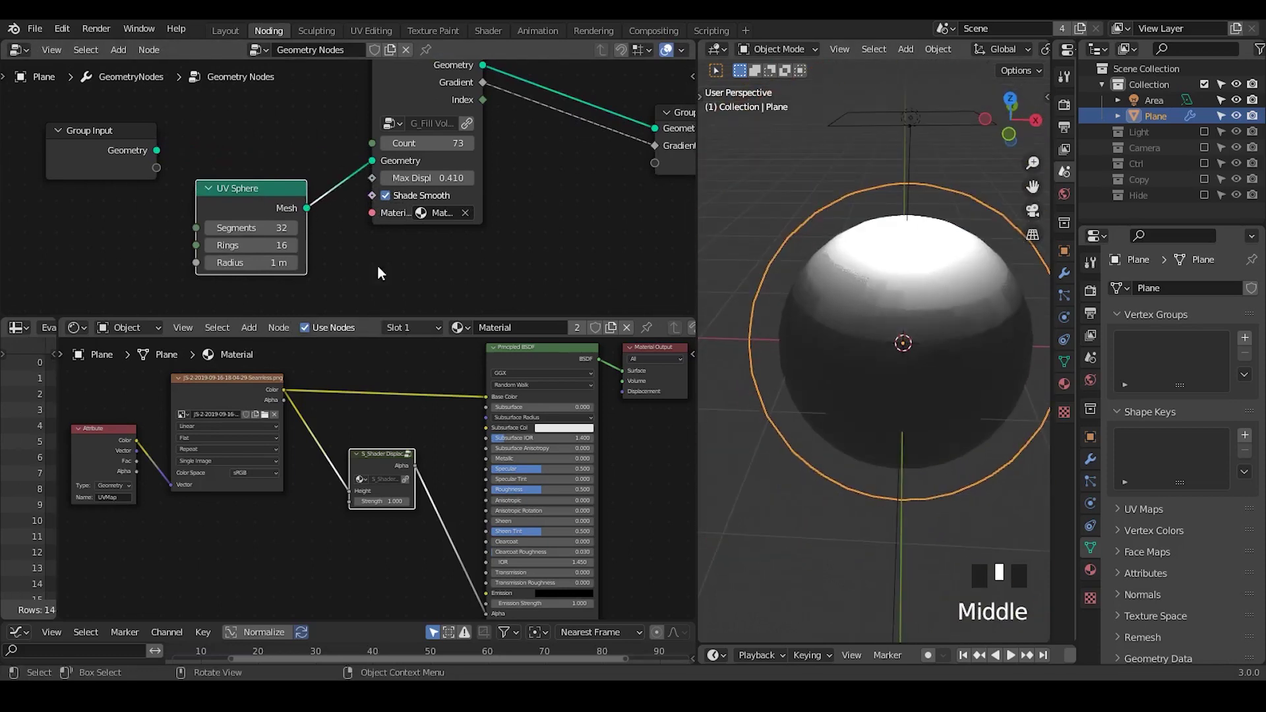
Step: Set the UV Sphere to 16 segments and arrange its node between Group Input and the G_Fill Volume group
left_click(250, 226)
key("Return")
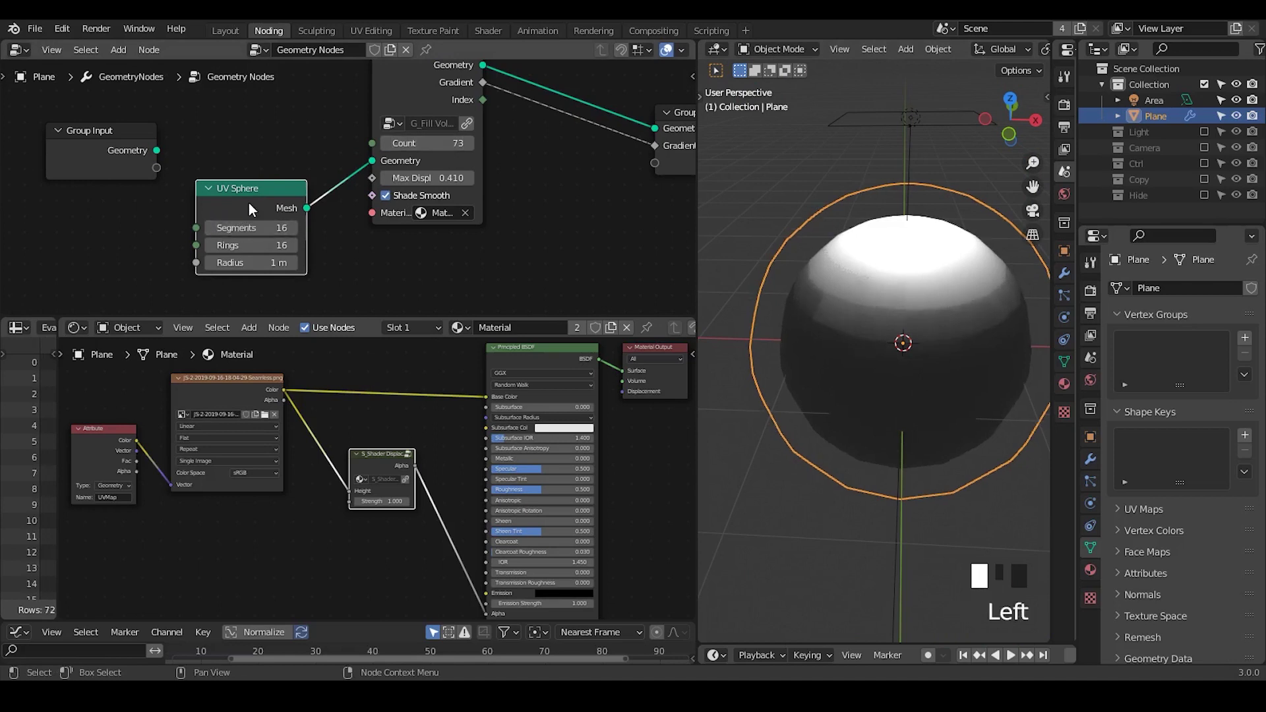
left_click_drag(249, 207, 230, 149)
middle_click_drag(196, 426, 260, 441)
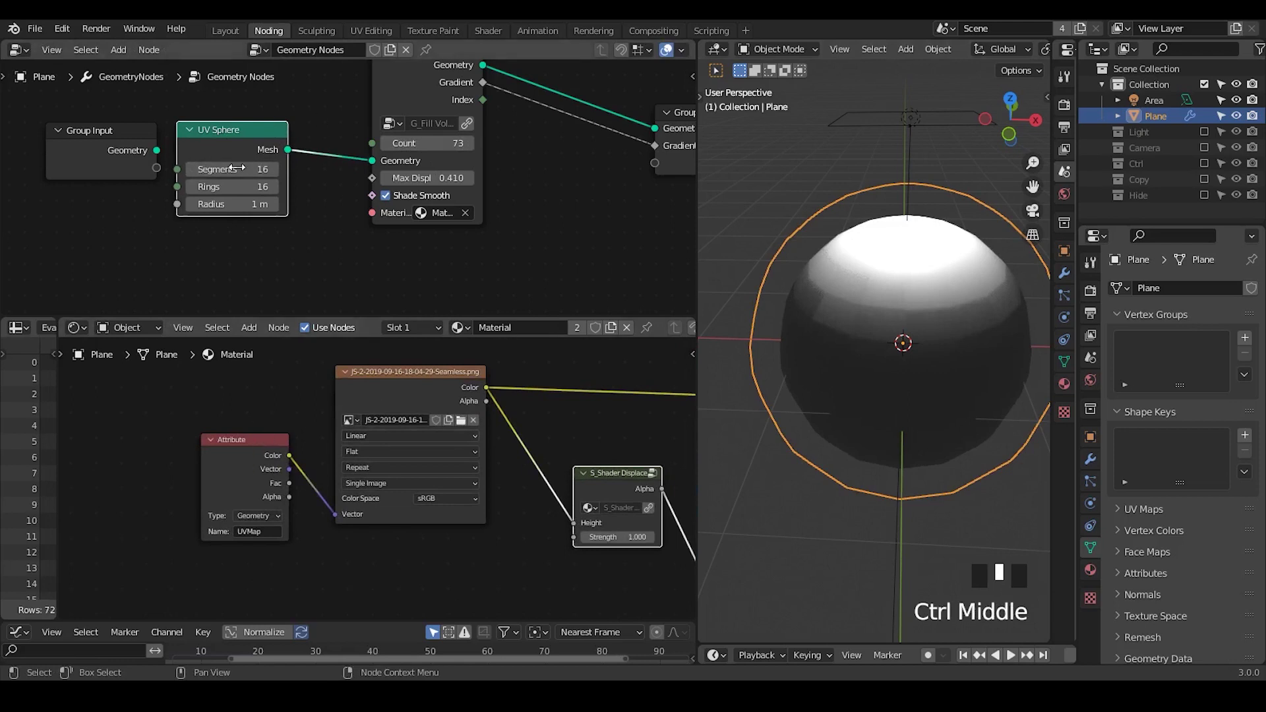
left_click_drag(151, 131, 94, 136)
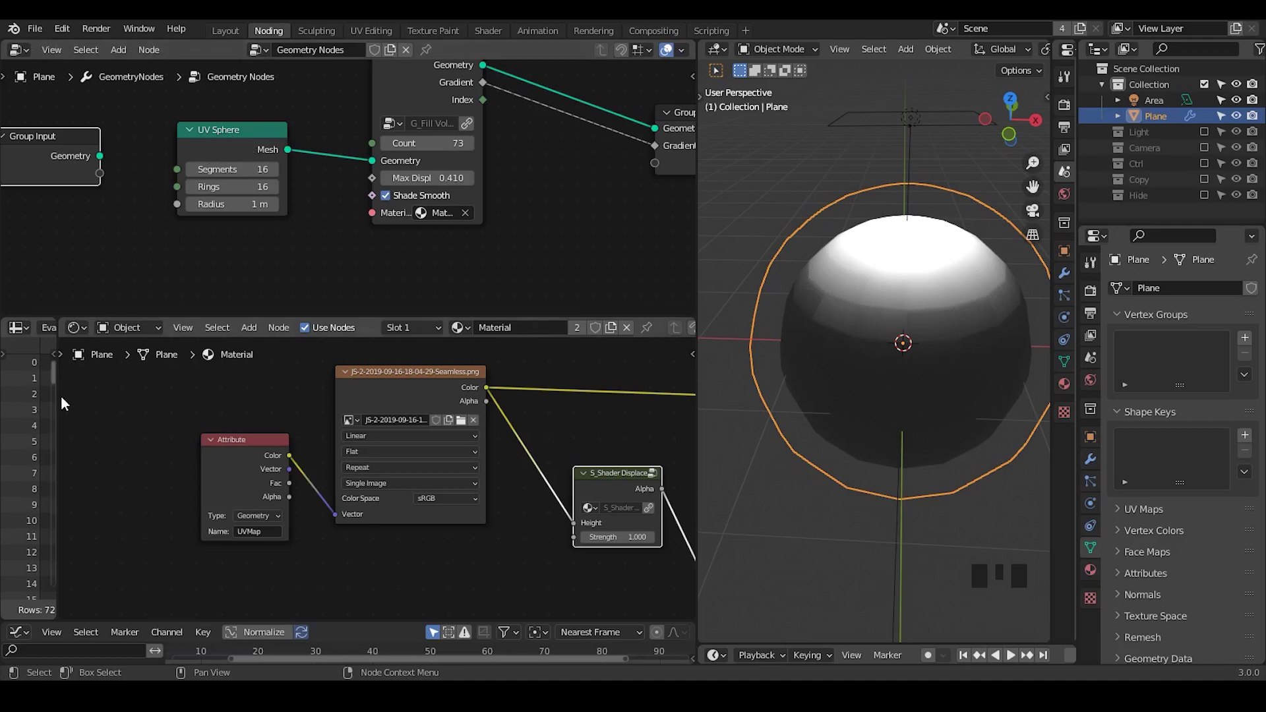
Step: Widen the spreadsheet to read the UV attribute's name and set the material's Attribute node name to uv_map
left_click_drag(58, 401, 352, 400)
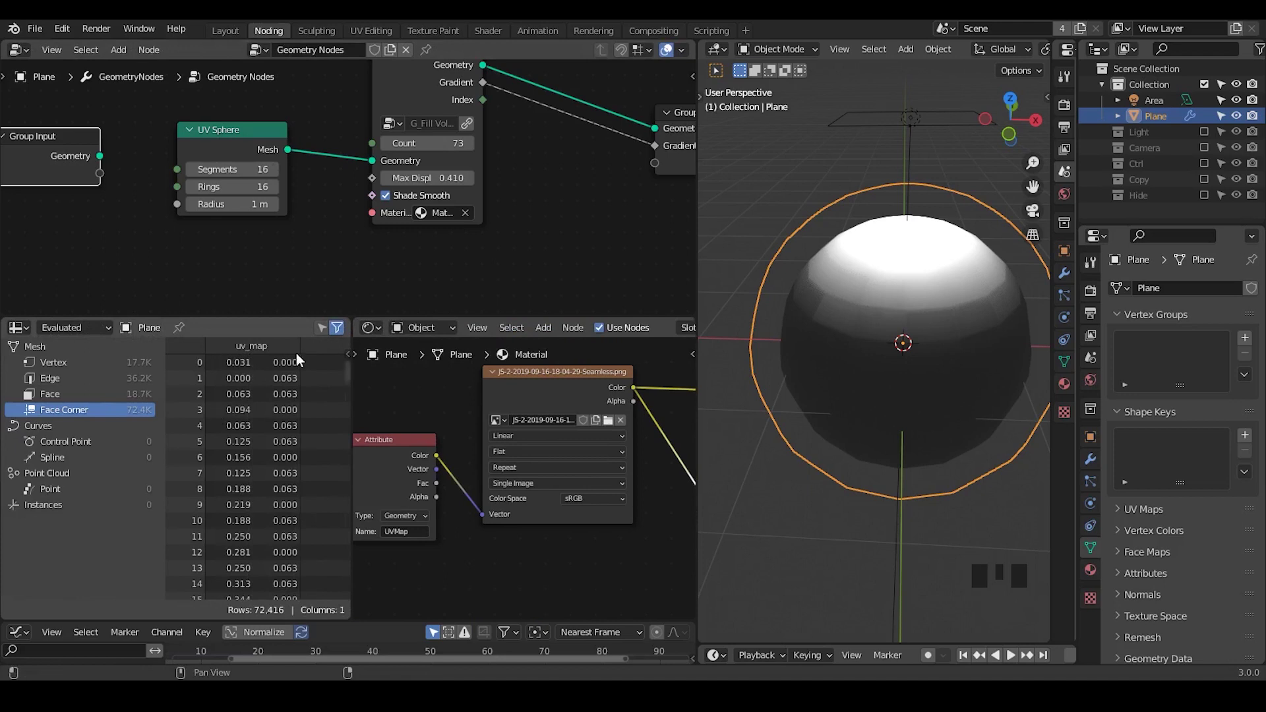
left_click(402, 531)
type("uv_map")
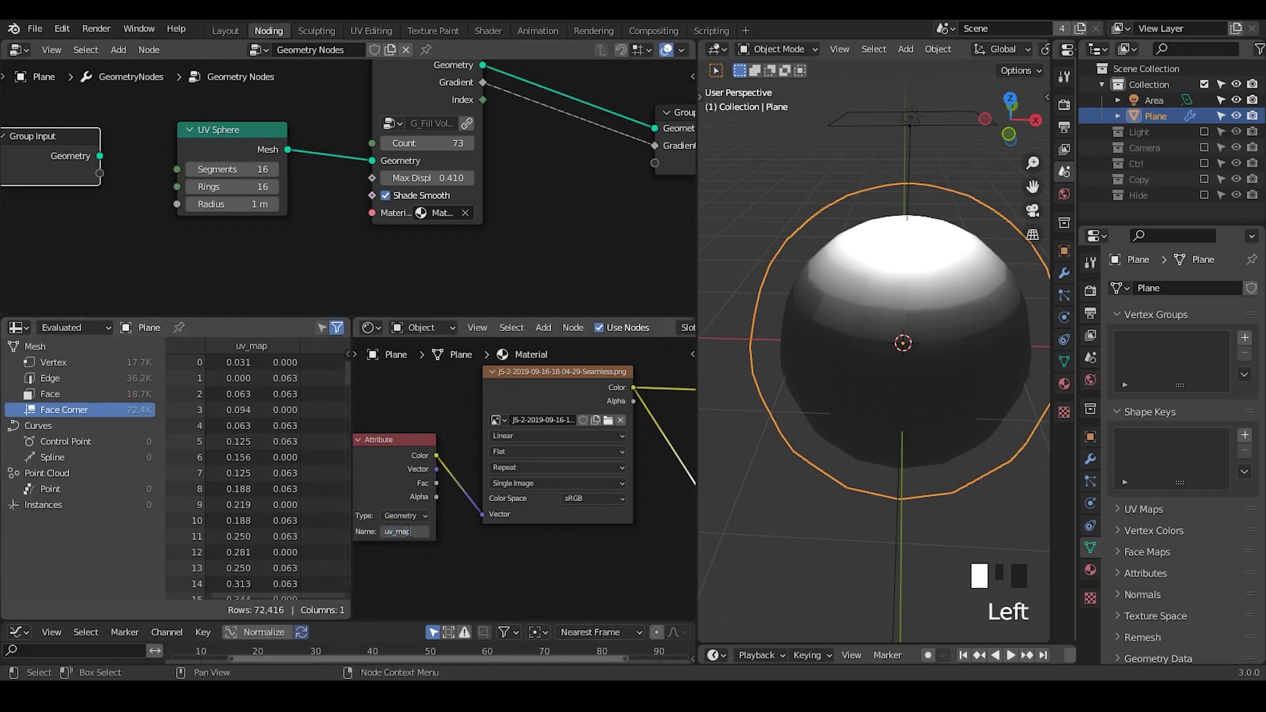
key("Return")
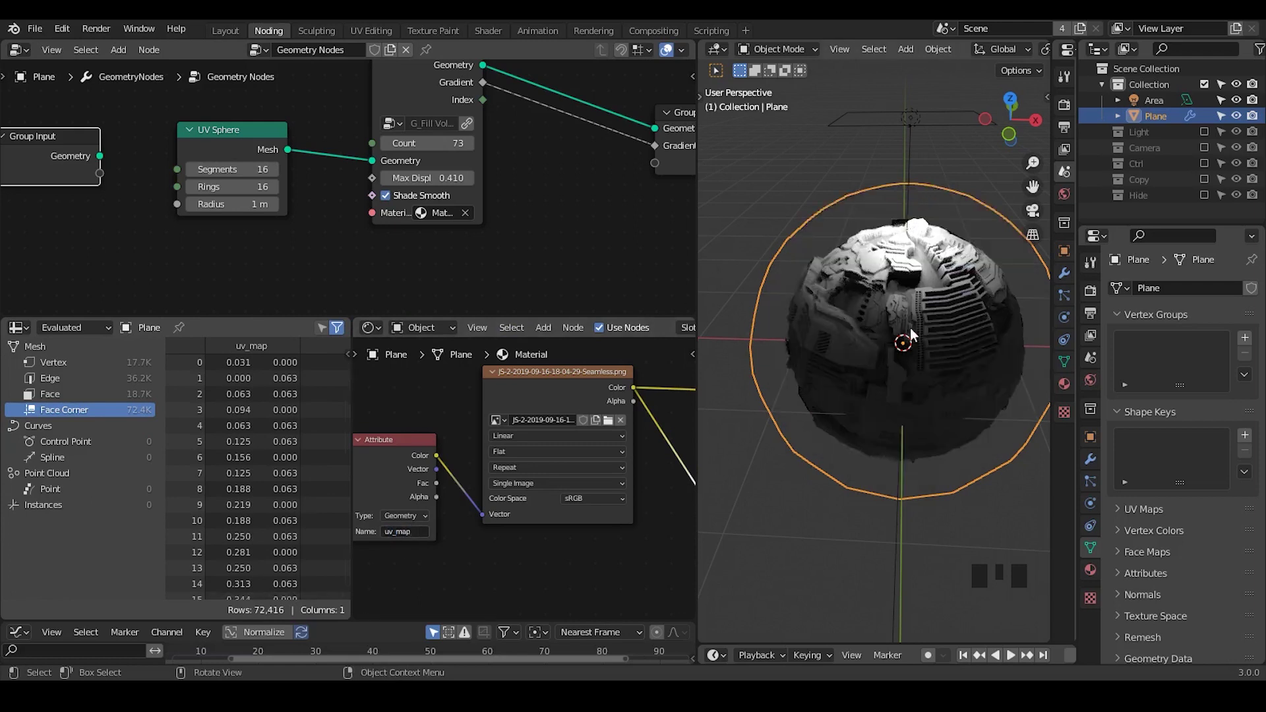
Step: Switch the viewport to Material Preview shading and inspect the displaced sphere from farther away
middle_click_drag(910, 328, 907, 264)
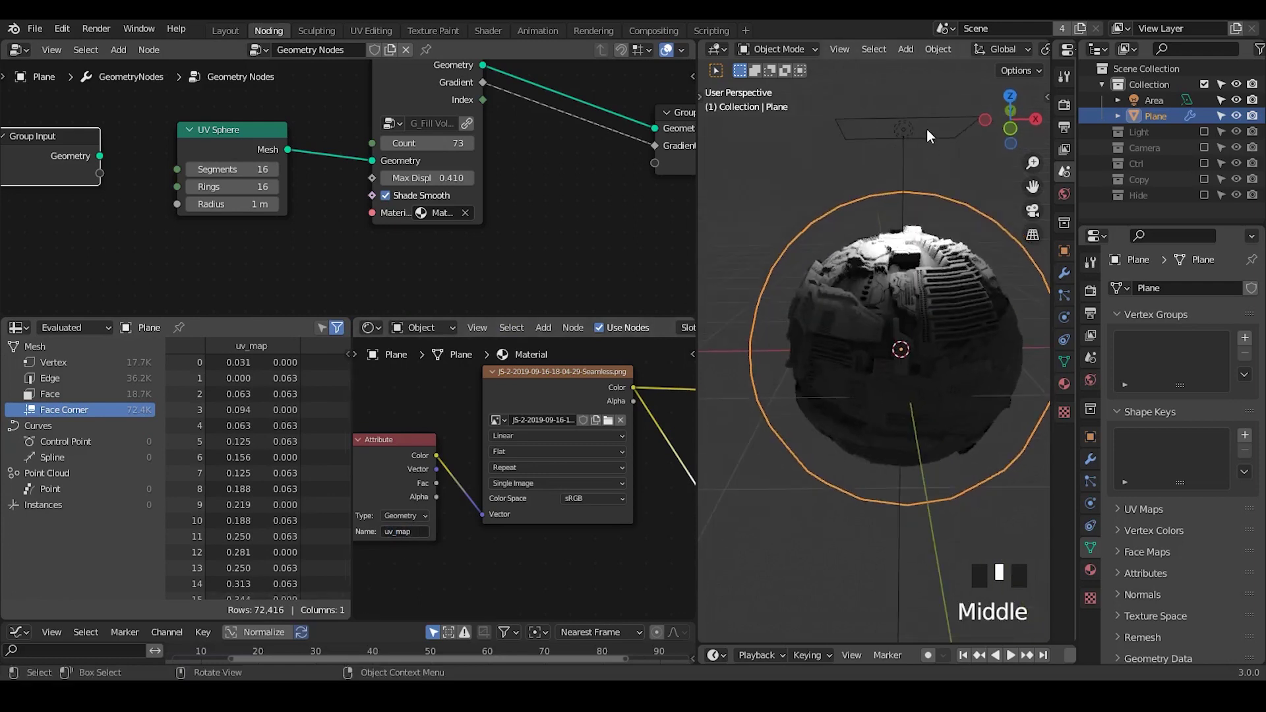
key("z")
left_click(904, 287)
mouse_move(931, 372)
middle_mouse_down()
mouse_move(970, 303)
mouse_move(713, 274)
mouse_move(967, 373)
mouse_move(975, 349)
mouse_move(996, 348)
mouse_move(819, 405)
mouse_move(996, 383)
mouse_move(960, 370)
mouse_move(947, 388)
middle_mouse_up()
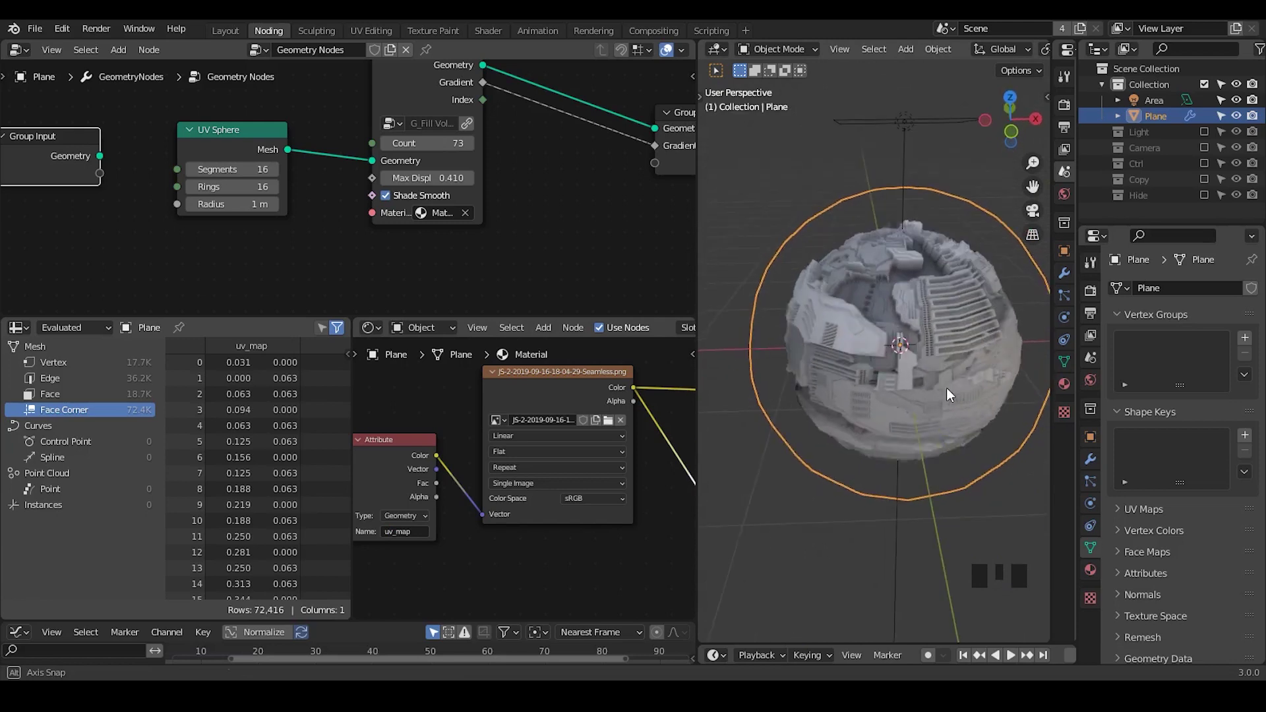
scroll(805, 260, "down", 1)
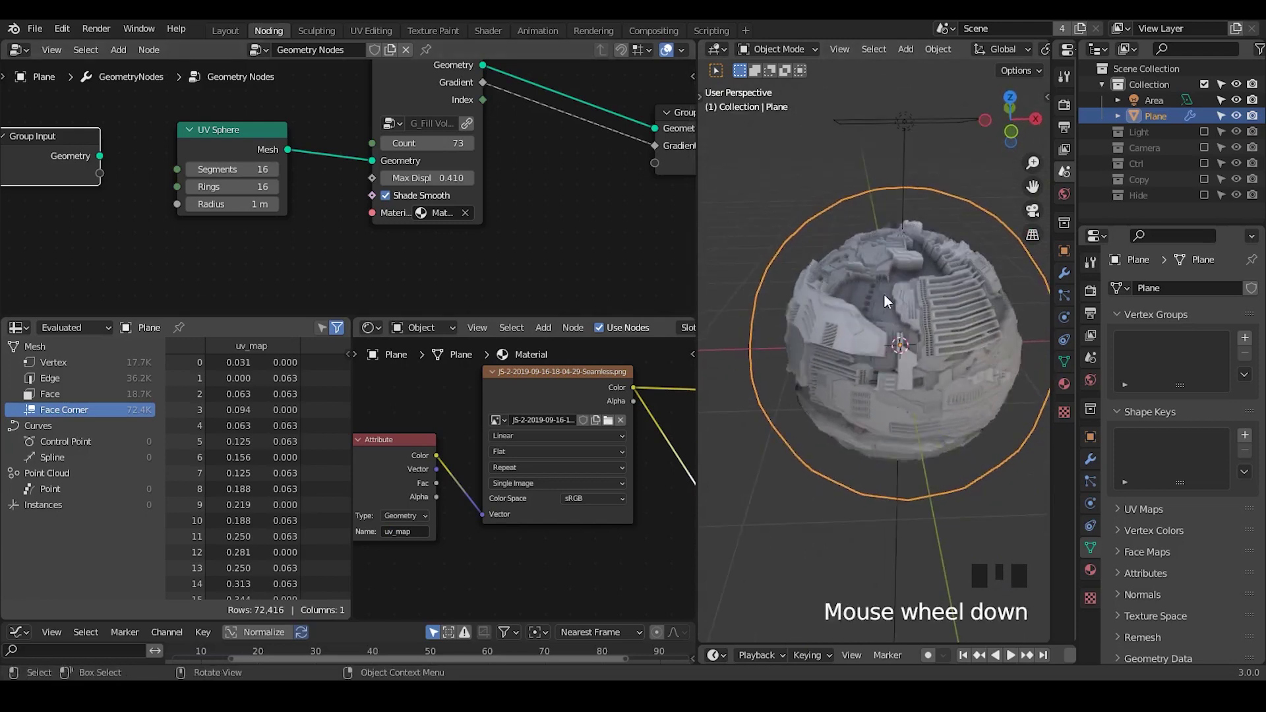
middle_click_drag(884, 295, 908, 330, "ctrl")
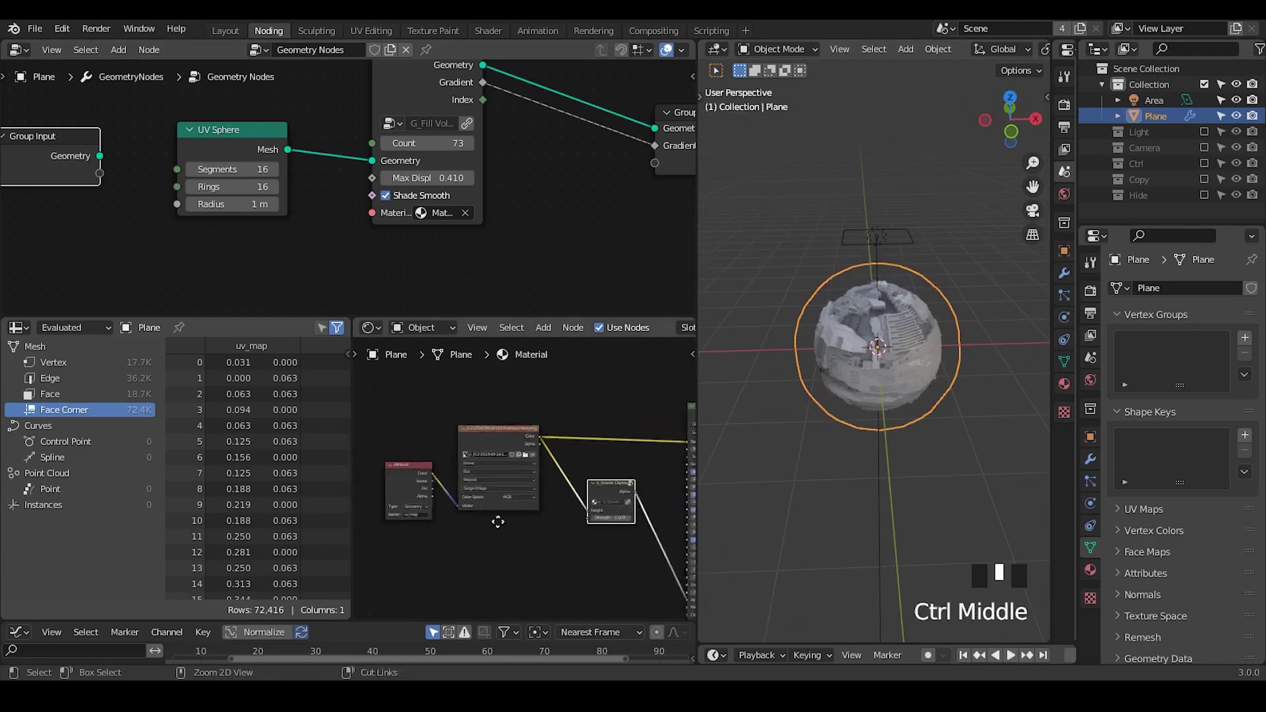